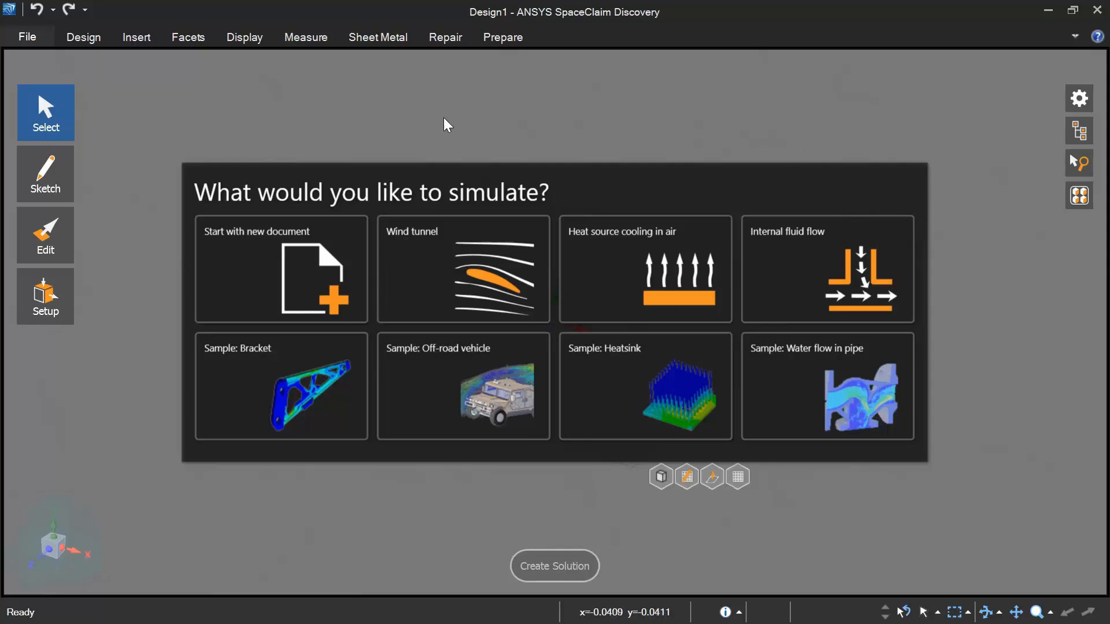
# - Open the recent document valve.scdoc and bring the whole valve and its guide curves into view
pyautogui.click(31, 38)
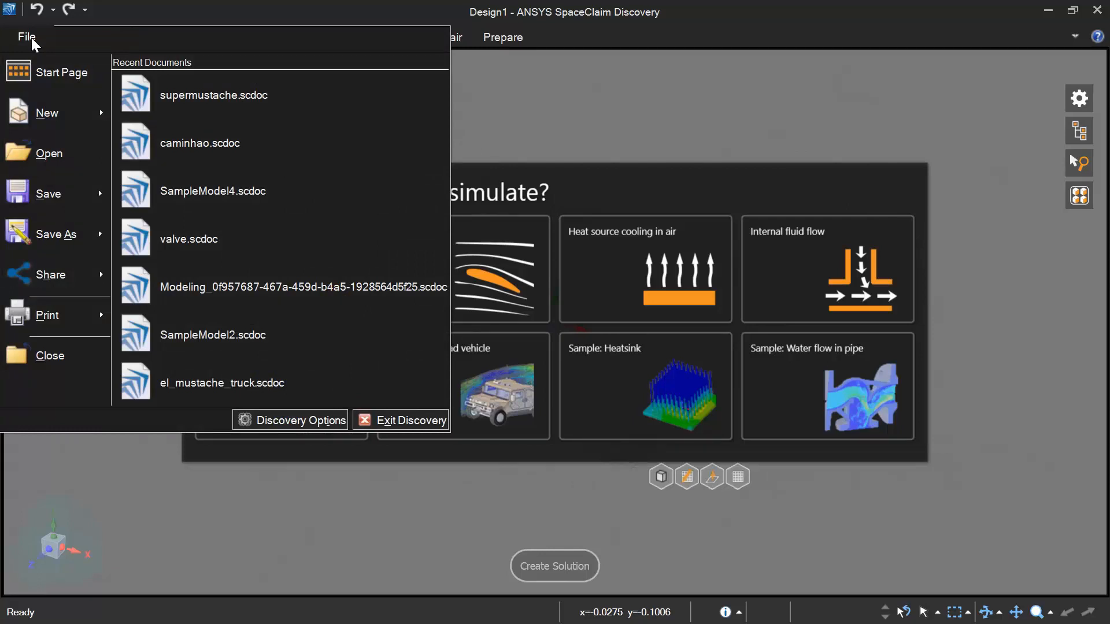
pyautogui.click(260, 239)
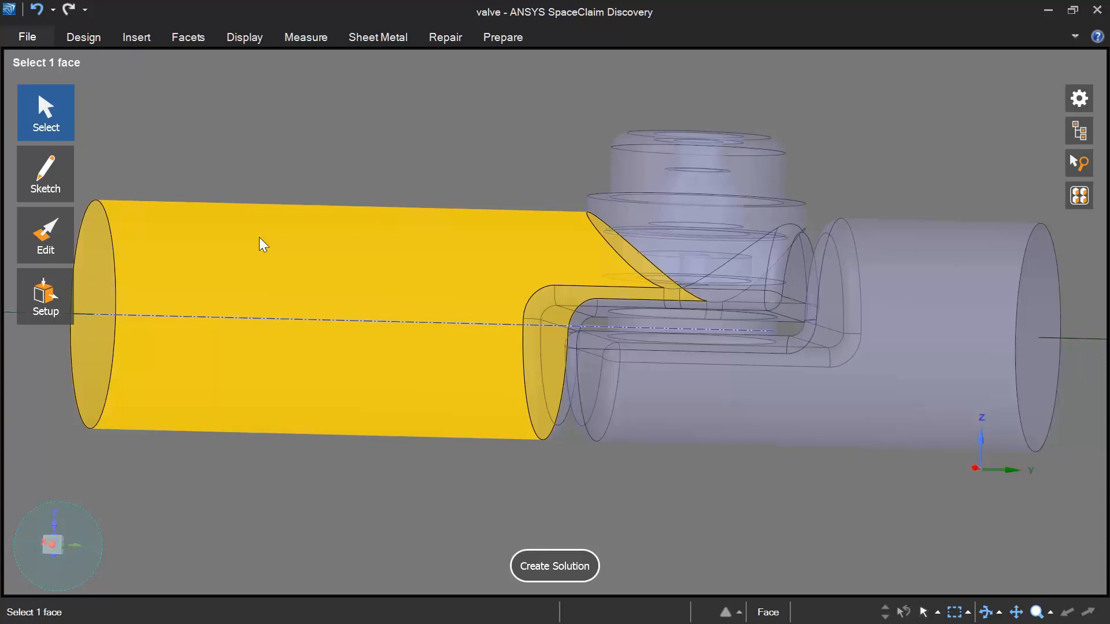
pyautogui.scroll(-8, 338, 369)
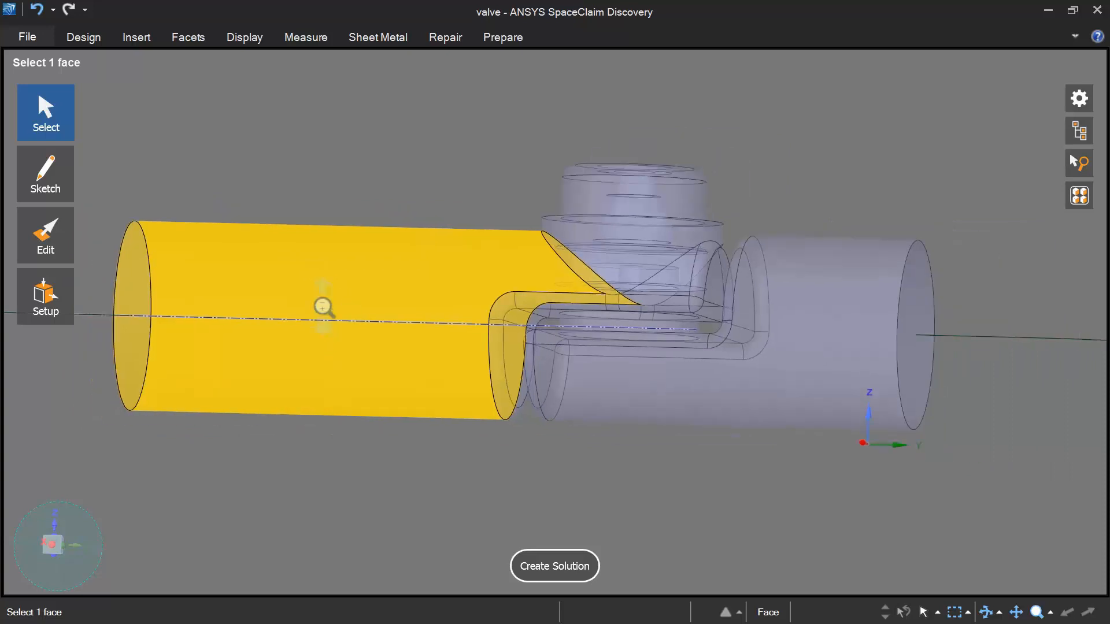
pyautogui.click(370, 263)
pyautogui.keyDown('shift'); pyautogui.moveTo(369, 263); pyautogui.dragTo(703, 242, button='middle'); pyautogui.keyUp('shift')
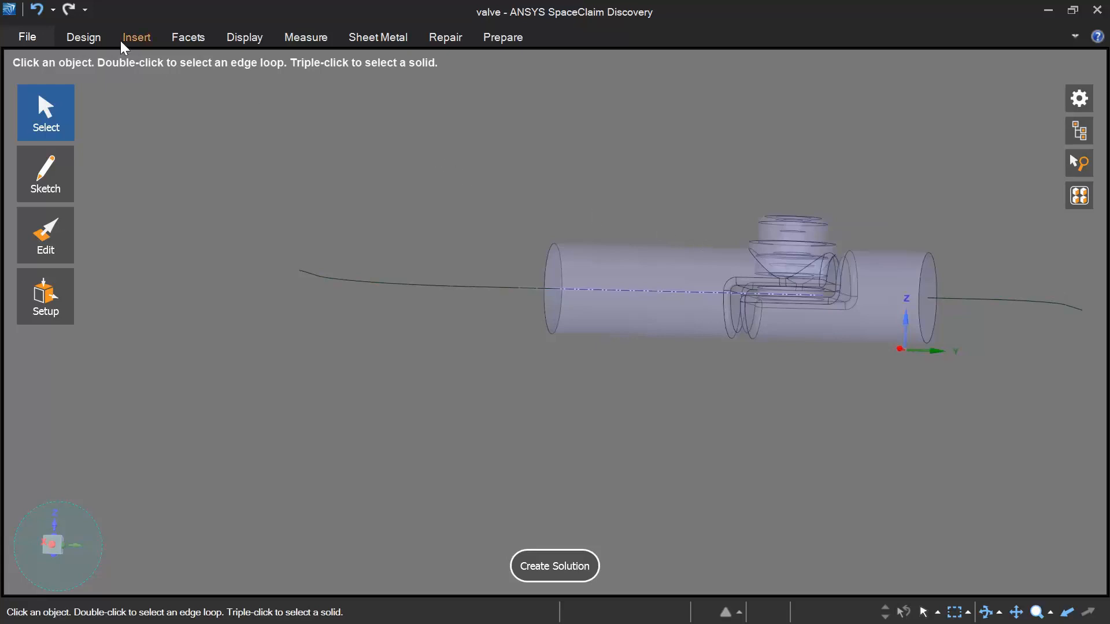
pyautogui.click(91, 40)
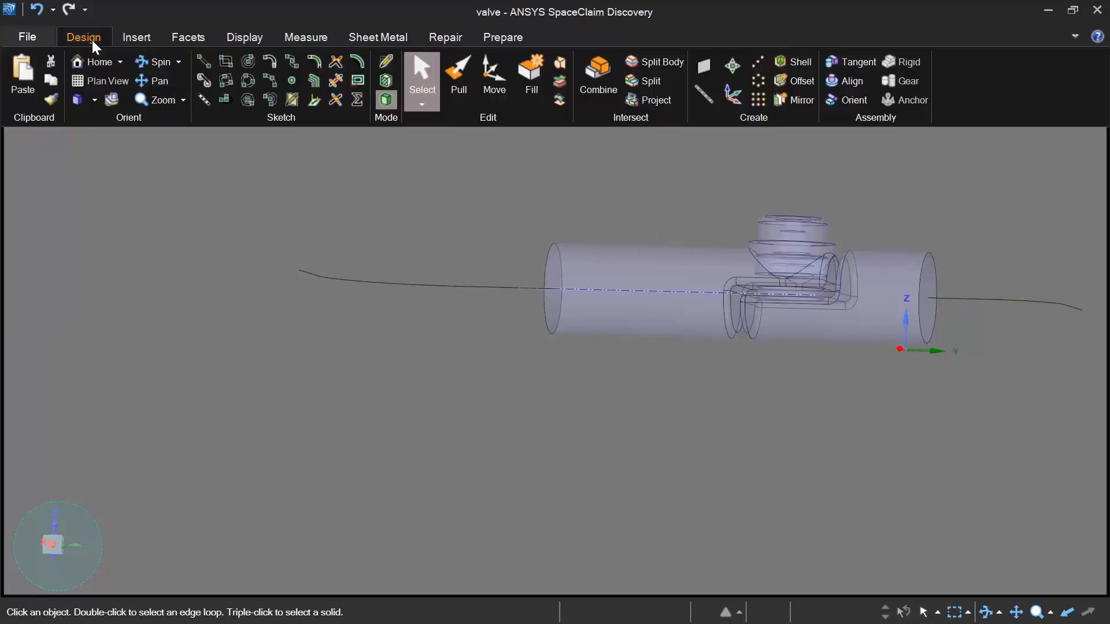
pyautogui.click(140, 37)
pyautogui.click(186, 34)
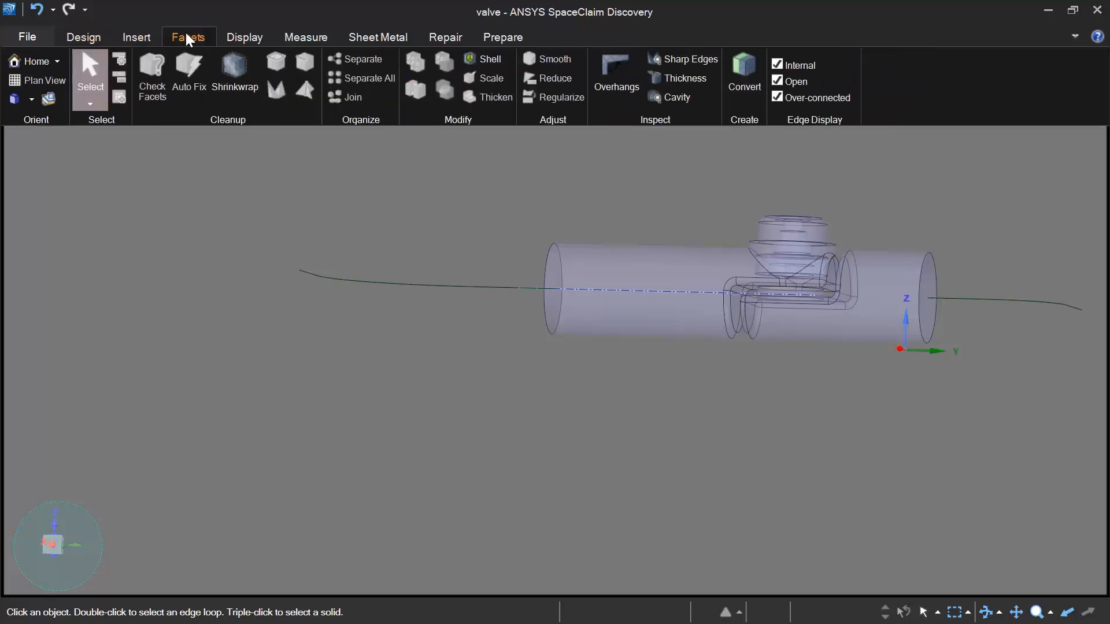
pyautogui.click(237, 36)
pyautogui.doubleClick(284, 39)
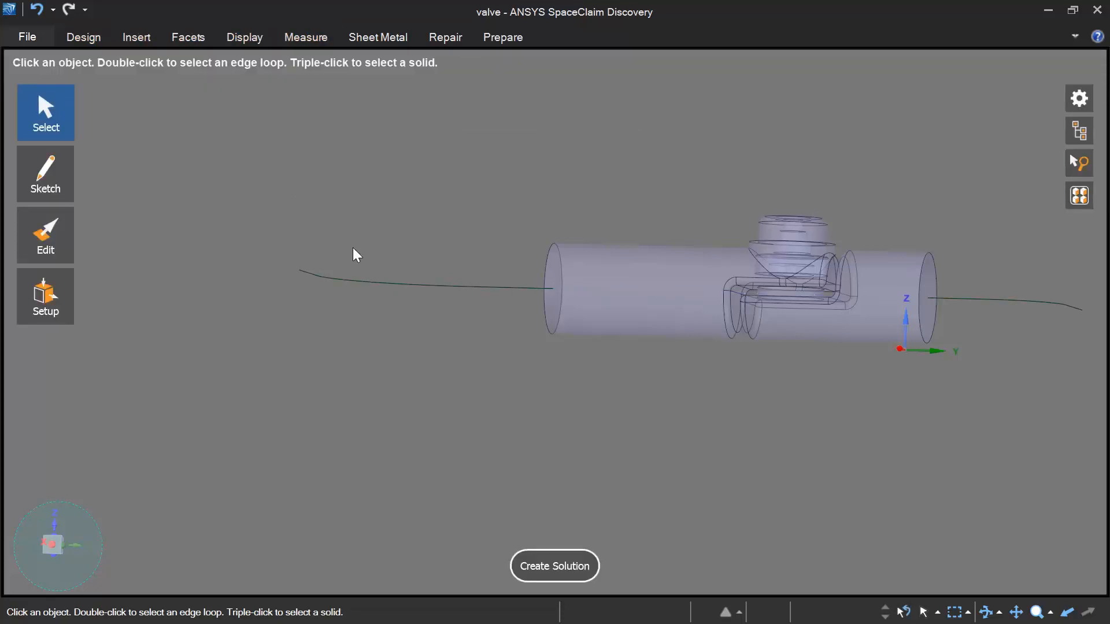
# - Examine the valve's internal geometry, the adjoining pipe sections and the guide curves at both ends
pyautogui.moveTo(433, 430); pyautogui.dragTo(486, 513, button='middle')
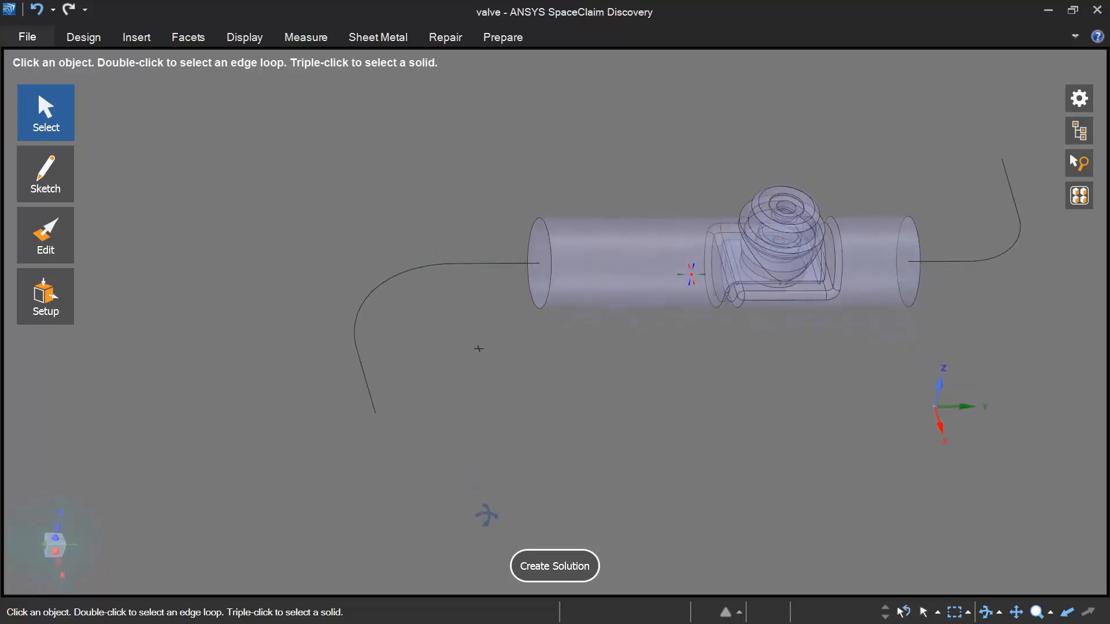
pyautogui.keyDown('ctrl'); pyautogui.moveTo(582, 446); pyautogui.dragTo(250, 424, button='middle'); pyautogui.keyUp('ctrl')
pyautogui.scroll(8, 672, 325)
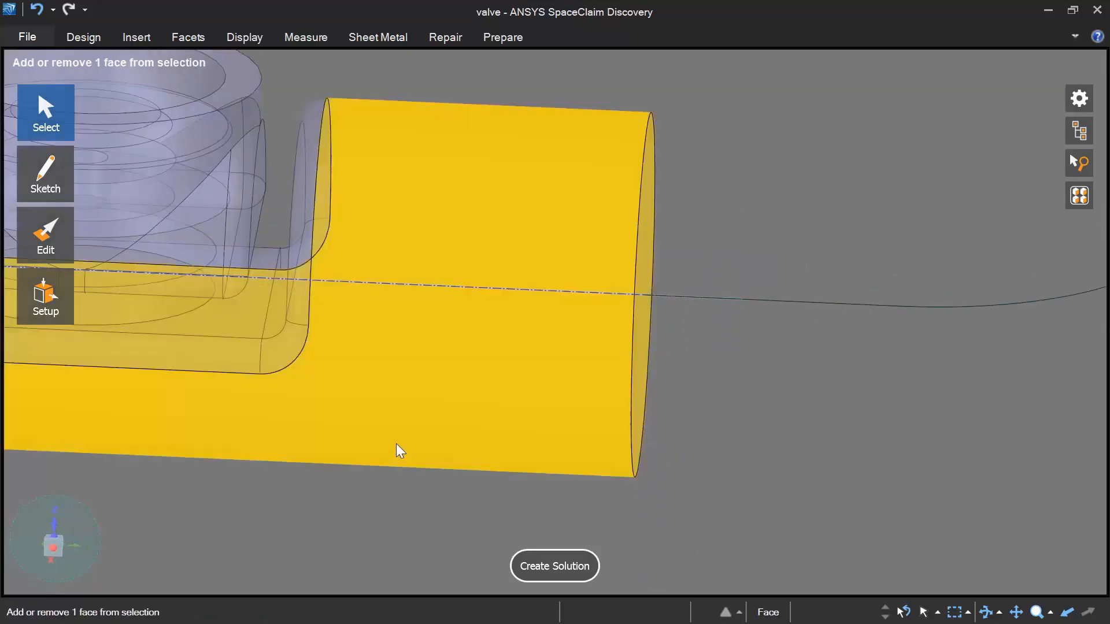
pyautogui.keyDown('ctrl'); pyautogui.moveTo(397, 448); pyautogui.dragTo(699, 278, button='middle'); pyautogui.keyUp('ctrl')
pyautogui.moveTo(608, 140); pyautogui.dragTo(577, 110, button='middle')
pyautogui.scroll(-2, 577, 110)
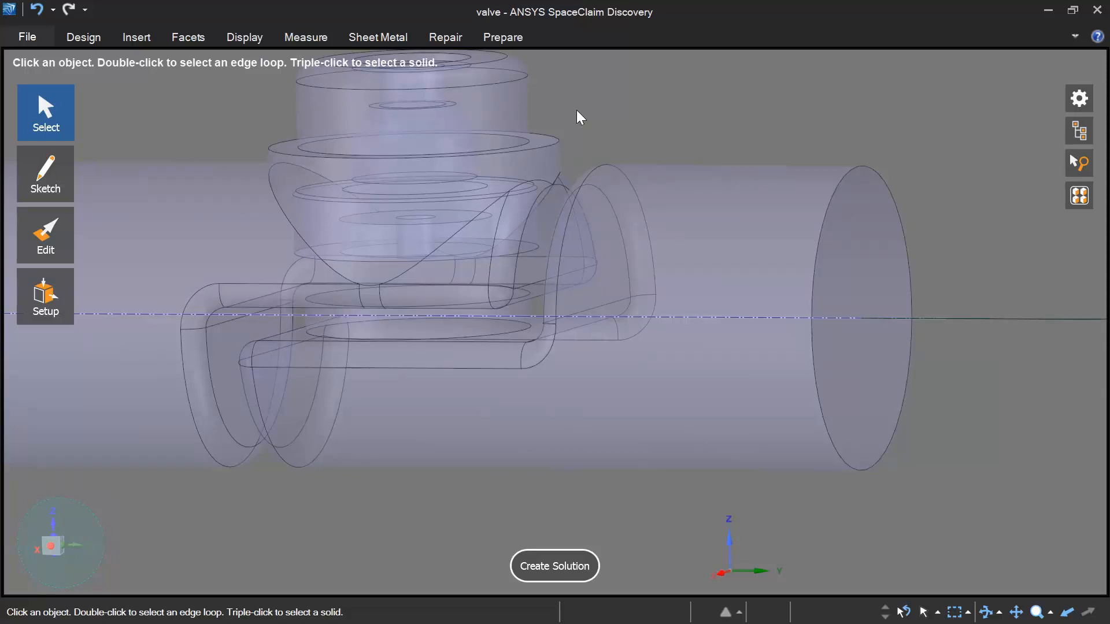
pyautogui.click(634, 237)
pyautogui.keyDown('shift'); pyautogui.moveTo(648, 323); pyautogui.dragTo(502, 282, button='middle'); pyautogui.keyUp('shift')
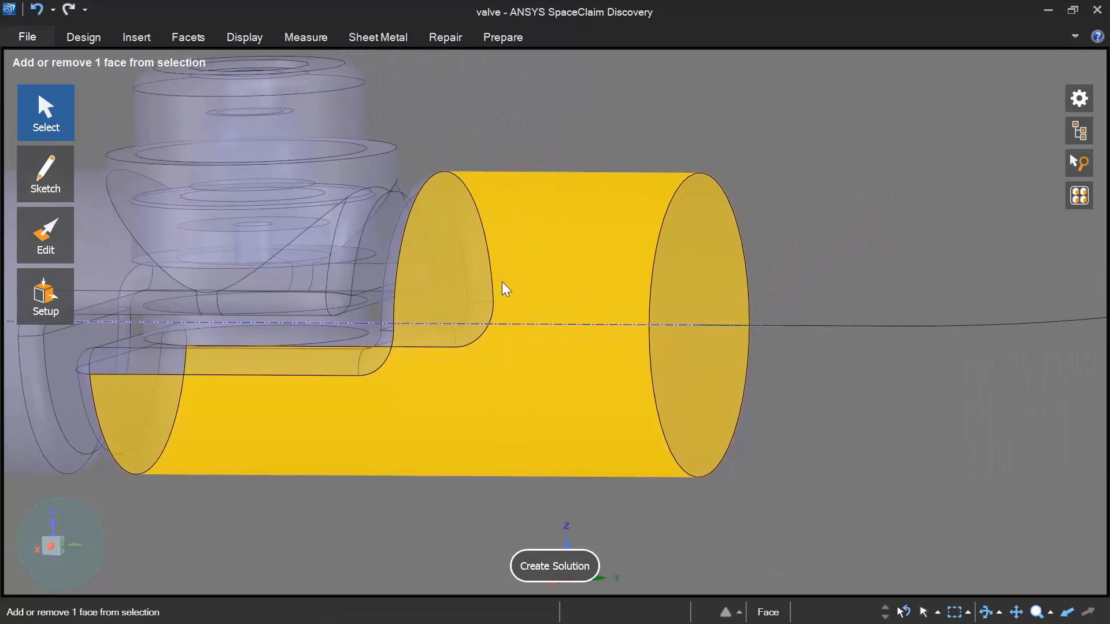
pyautogui.scroll(-5, 612, 426)
pyautogui.click(552, 287)
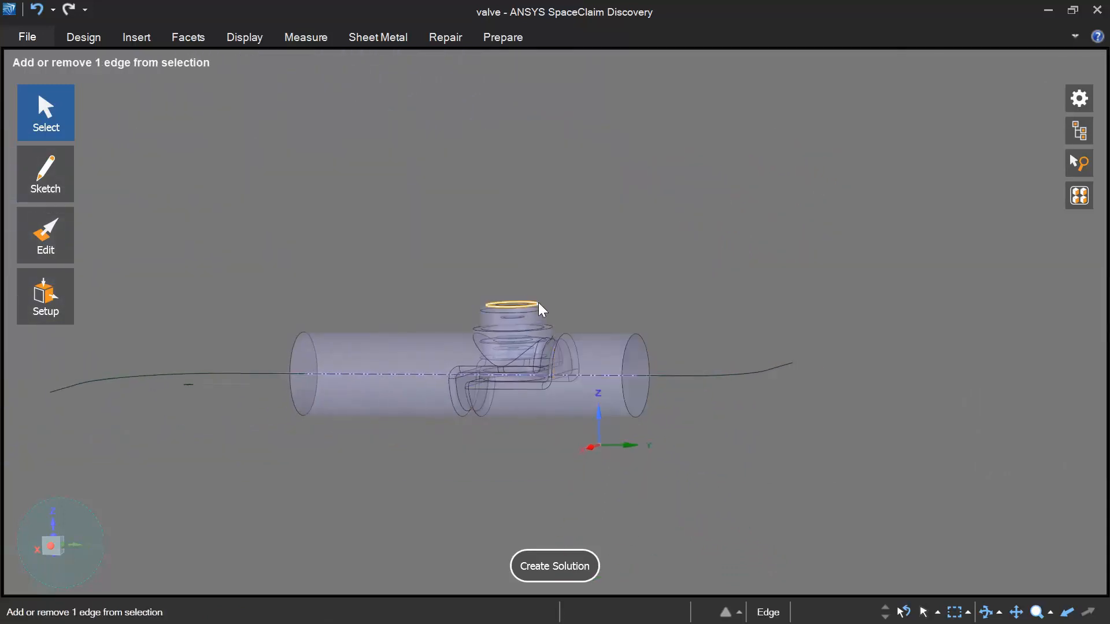
# - Extend the pipe from the end face on the valve's shorter side by sweeping it fully along the adjoining curve with Pull
pyautogui.moveTo(739, 449); pyautogui.dragTo(739, 553, button='middle')
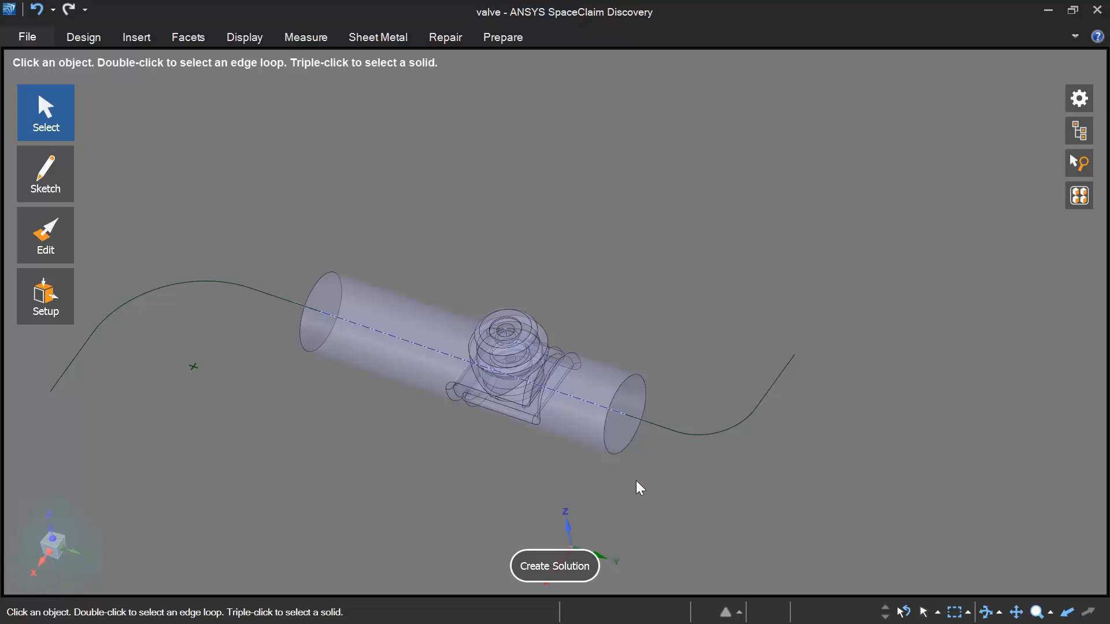
pyautogui.click(624, 441)
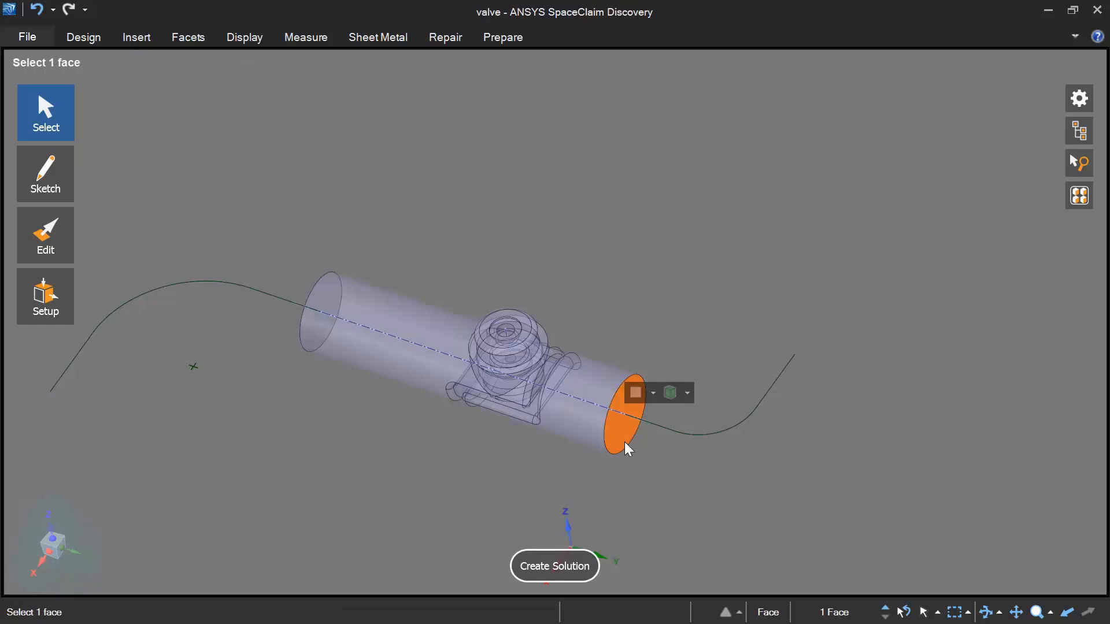
pyautogui.press('p')
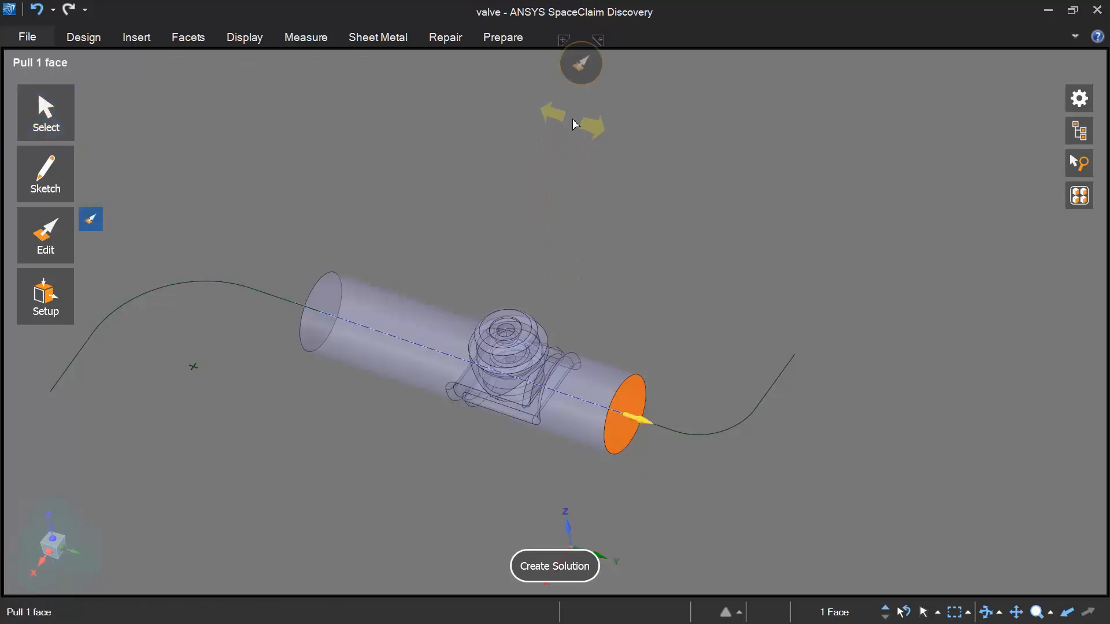
pyautogui.moveTo(579, 86)
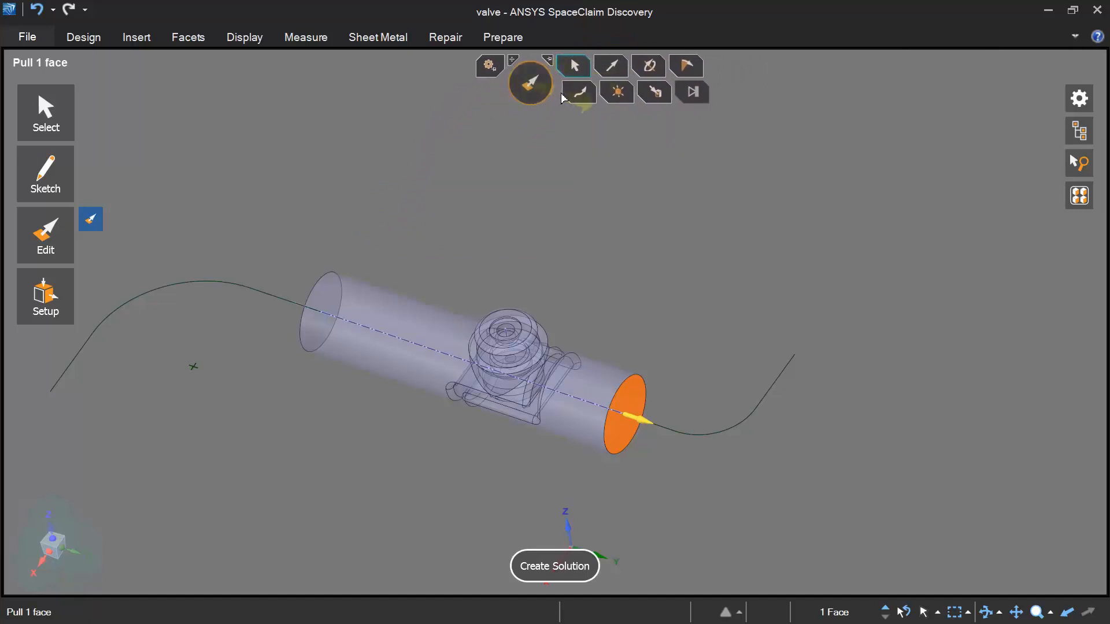
pyautogui.click(590, 98)
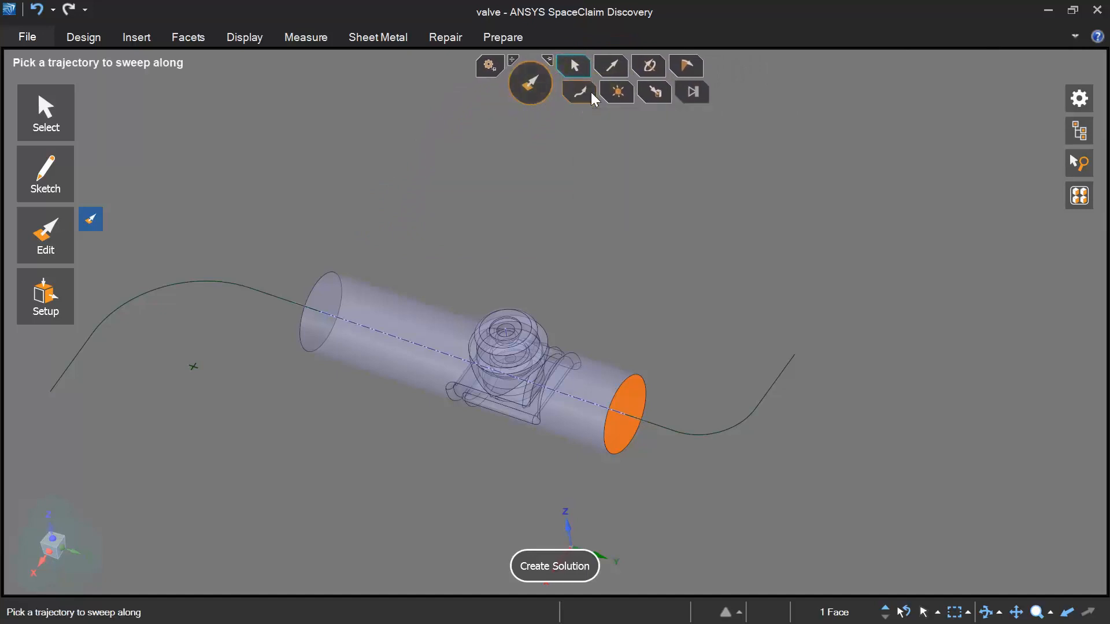
pyautogui.click(638, 428)
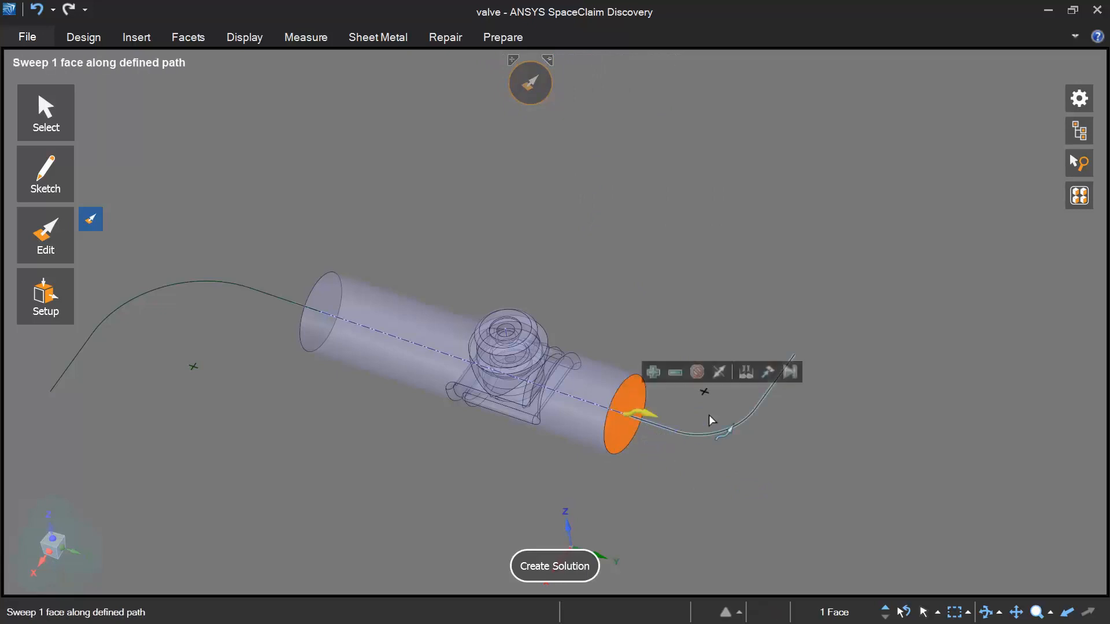
pyautogui.click(795, 372)
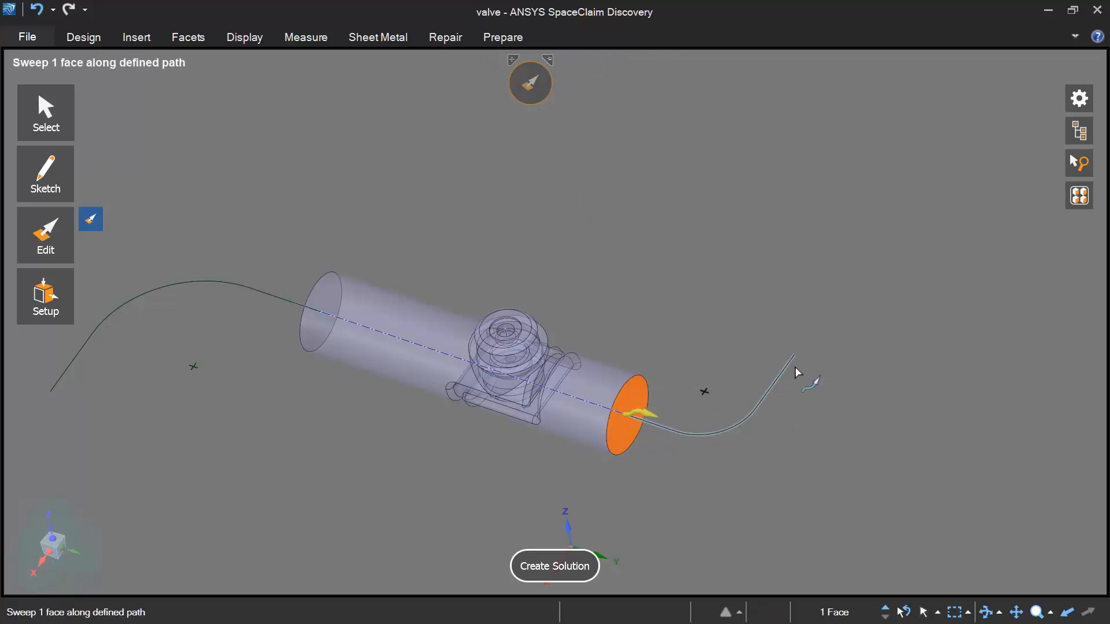
pyautogui.click(850, 505)
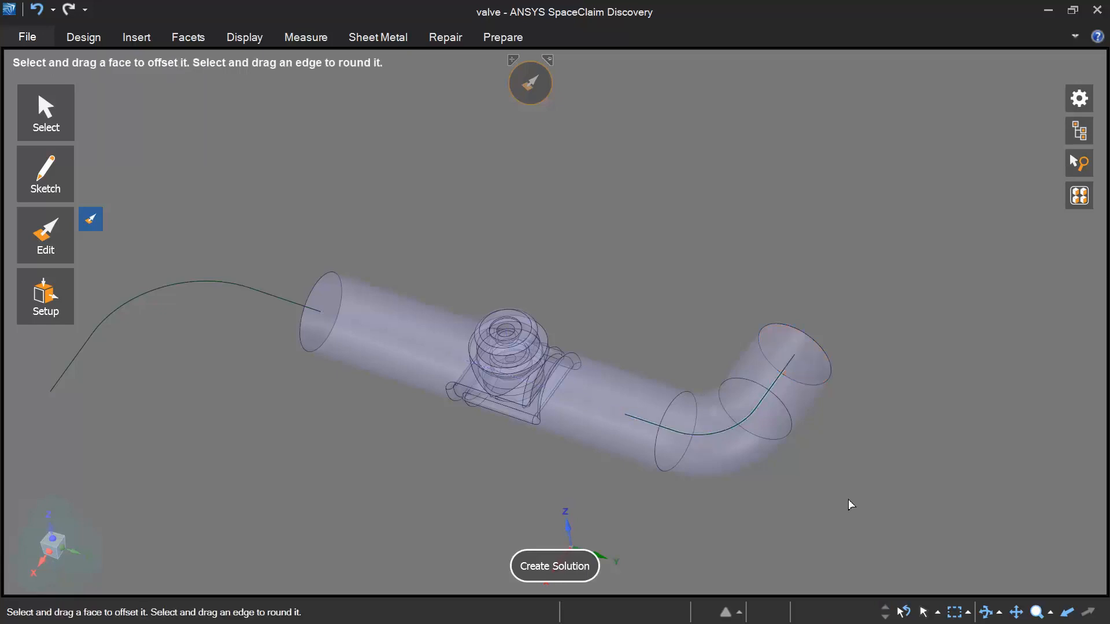
# - Sweep the opposite pipe end face fully along its curved guide line to form the second bend
pyautogui.moveTo(353, 440); pyautogui.dragTo(461, 459, button='middle')
pyautogui.click(288, 349)
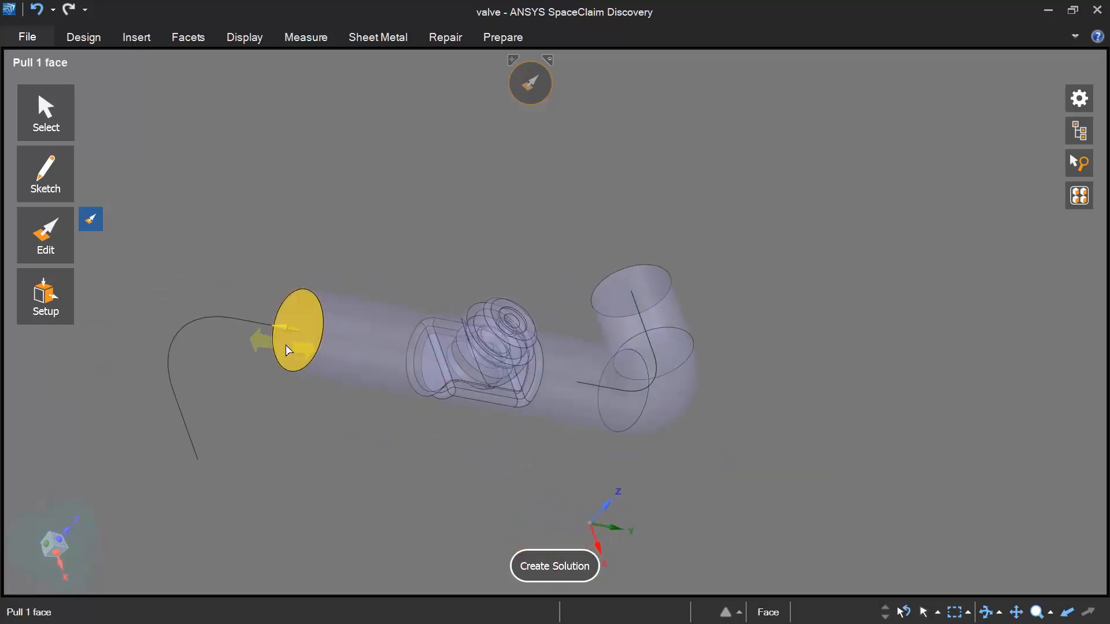
pyautogui.click(292, 352)
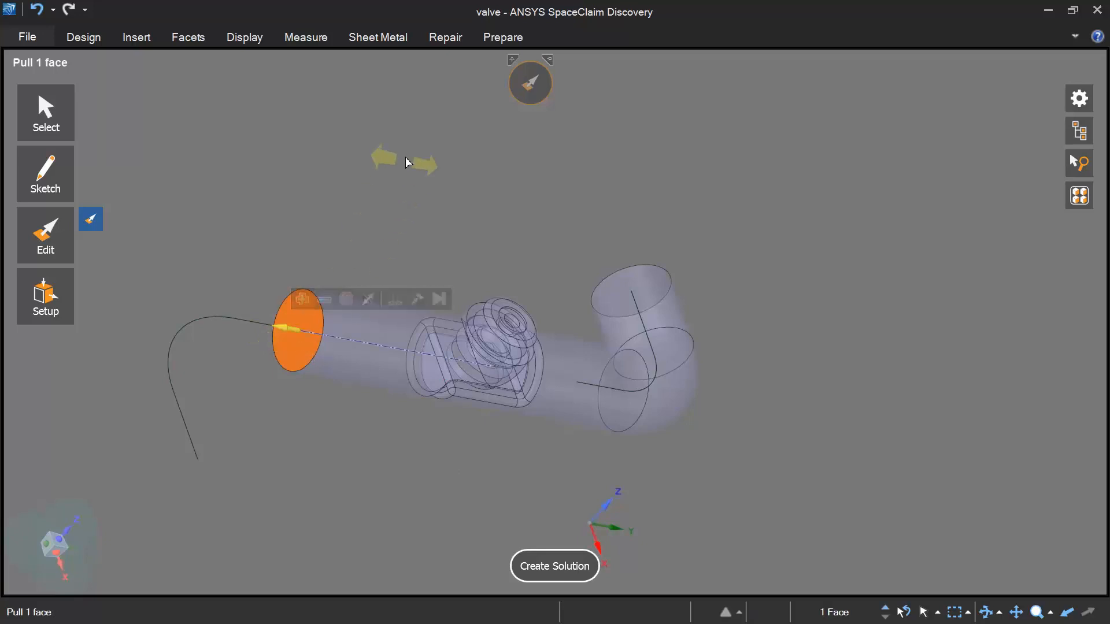
pyautogui.click(579, 92)
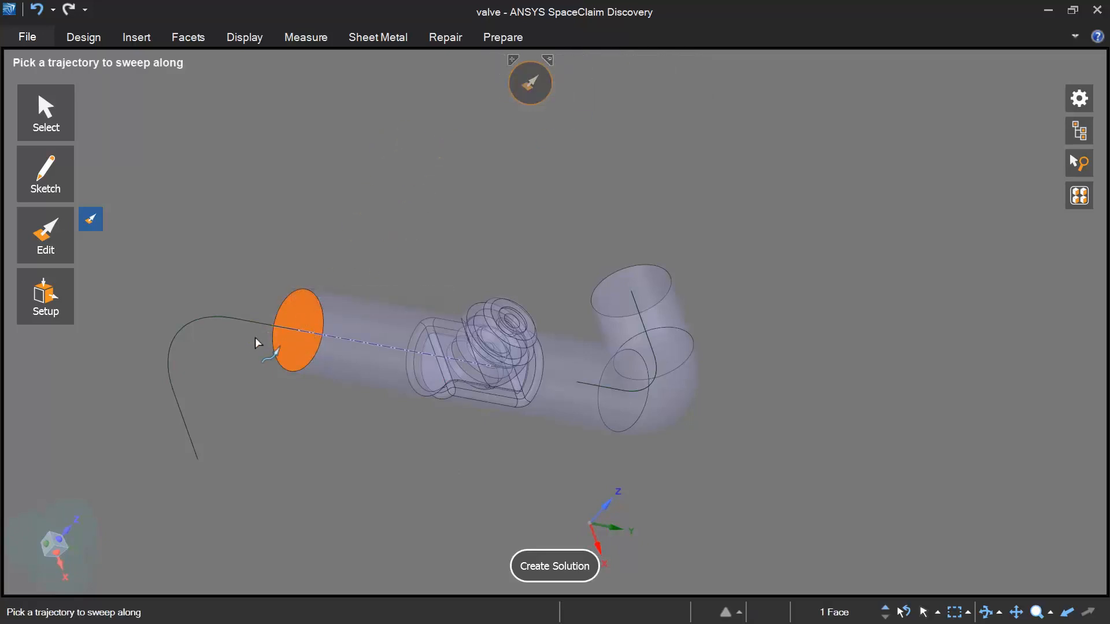
pyautogui.click(274, 325)
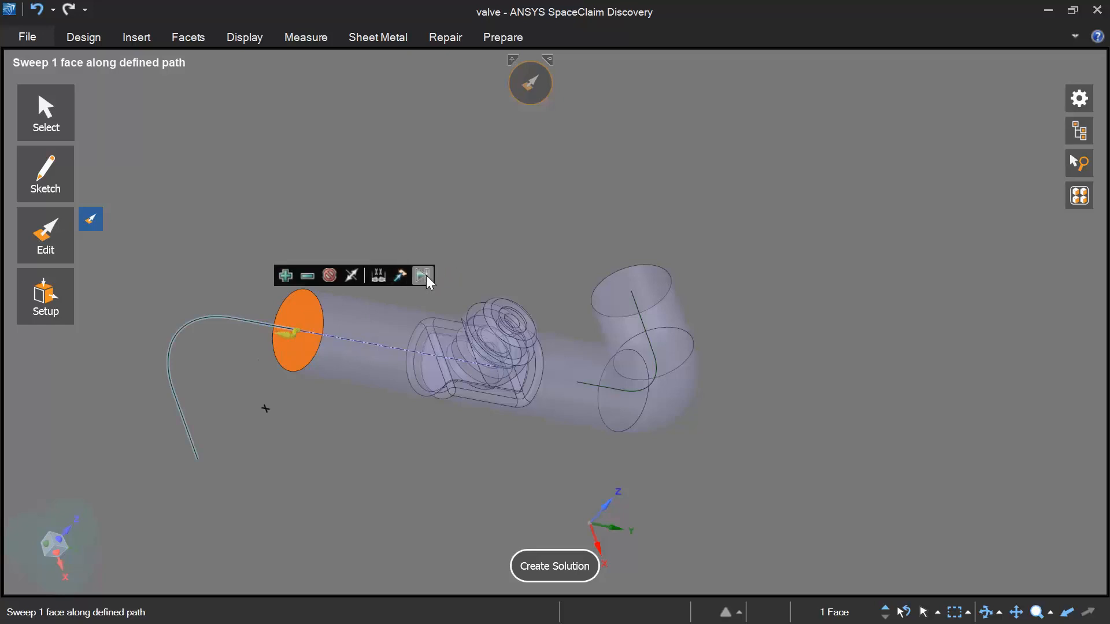
pyautogui.click(424, 277)
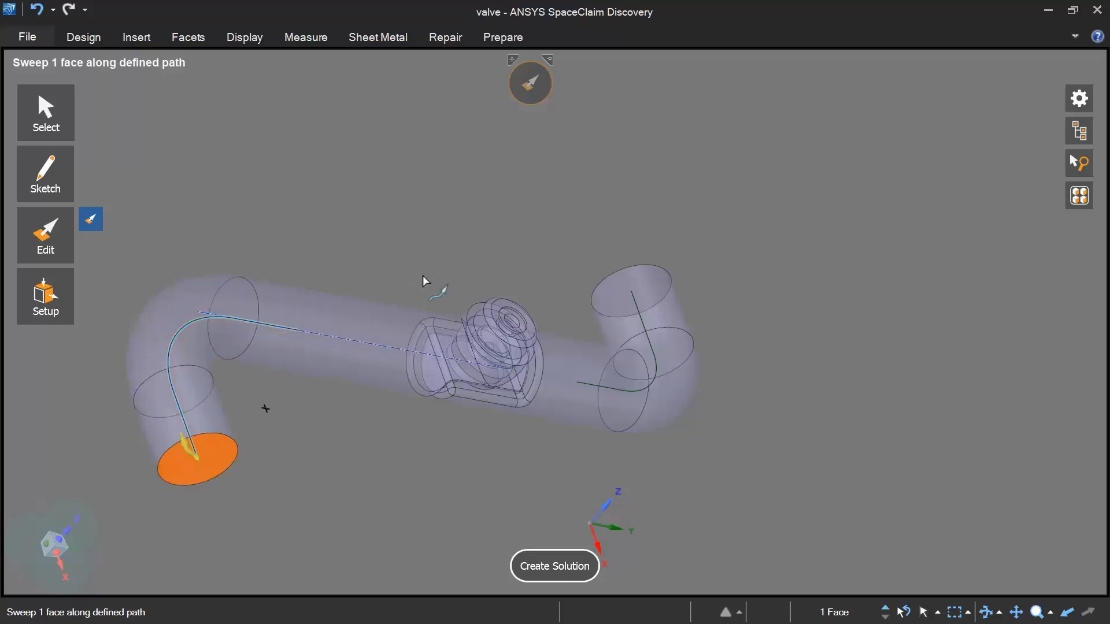
pyautogui.press('Escape')
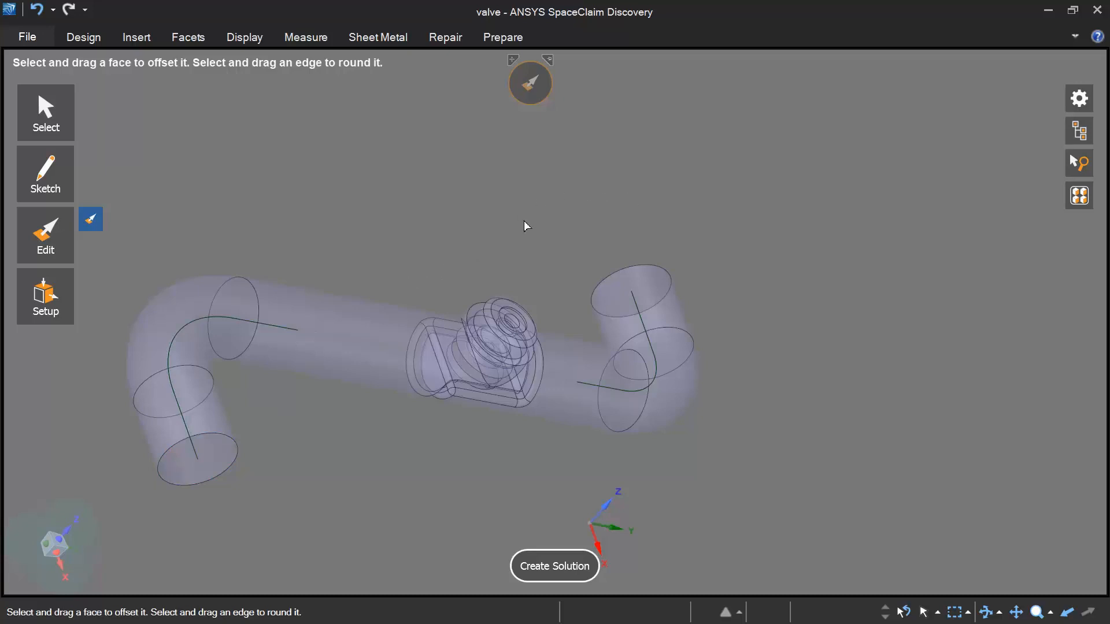
# - Create a fluid flow solution for the valve and pipe body using Water (Room Temperature), without creating an additional fluid volume
pyautogui.moveTo(486, 247); pyautogui.dragTo(385, 234, button='middle')
pyautogui.scroll(-1, 411, 248)
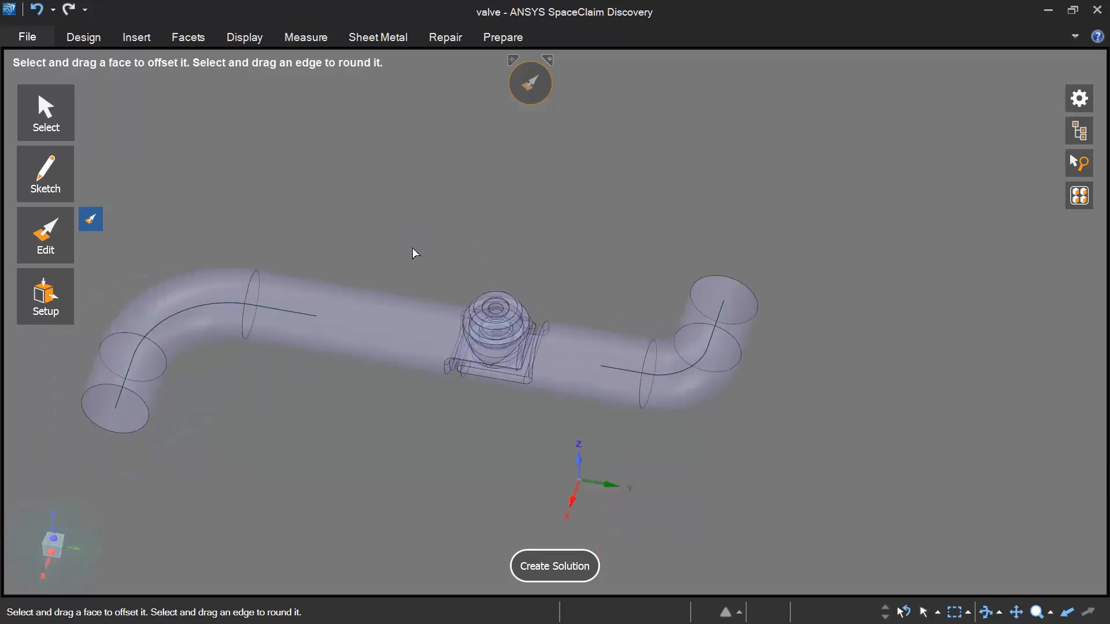
pyautogui.keyDown('ctrl'); pyautogui.moveTo(445, 252); pyautogui.dragTo(521, 223, button='middle'); pyautogui.keyUp('ctrl')
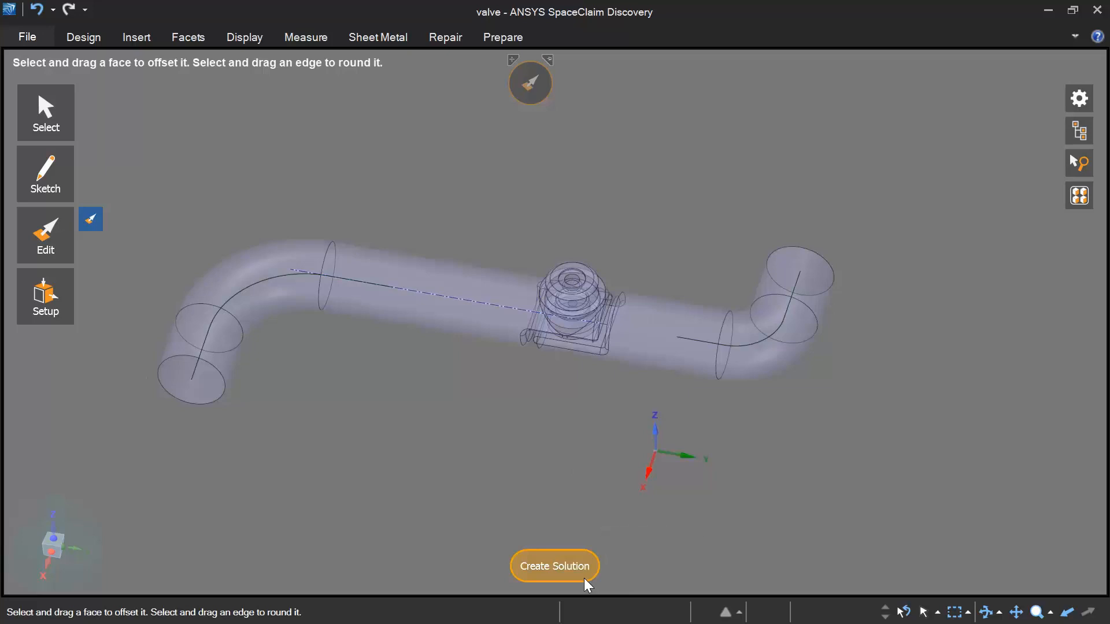
pyautogui.click(556, 569)
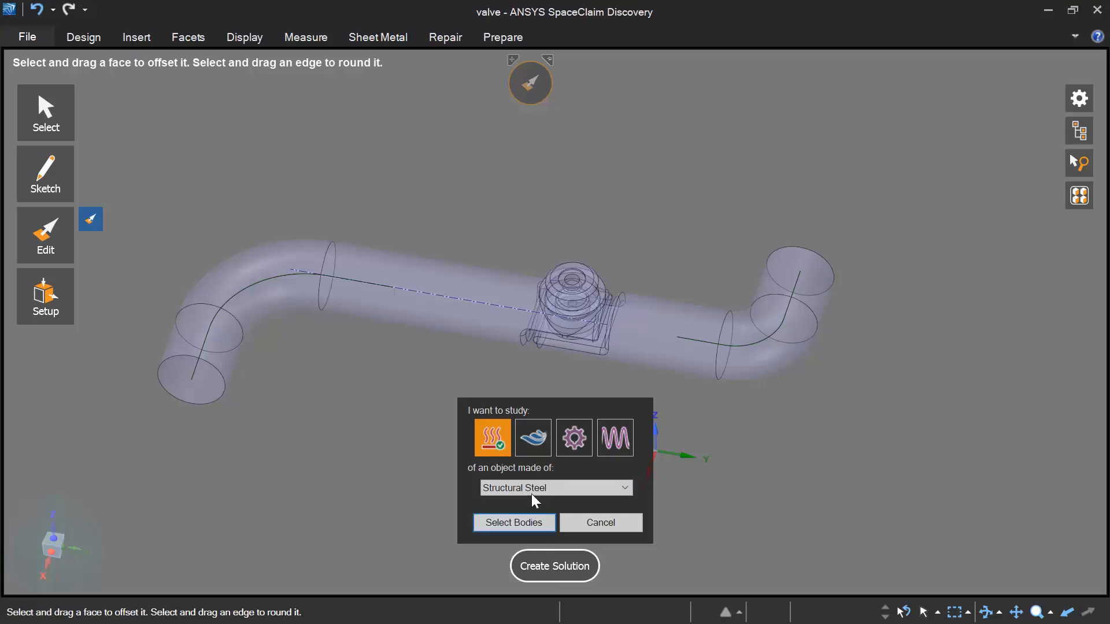
pyautogui.click(532, 449)
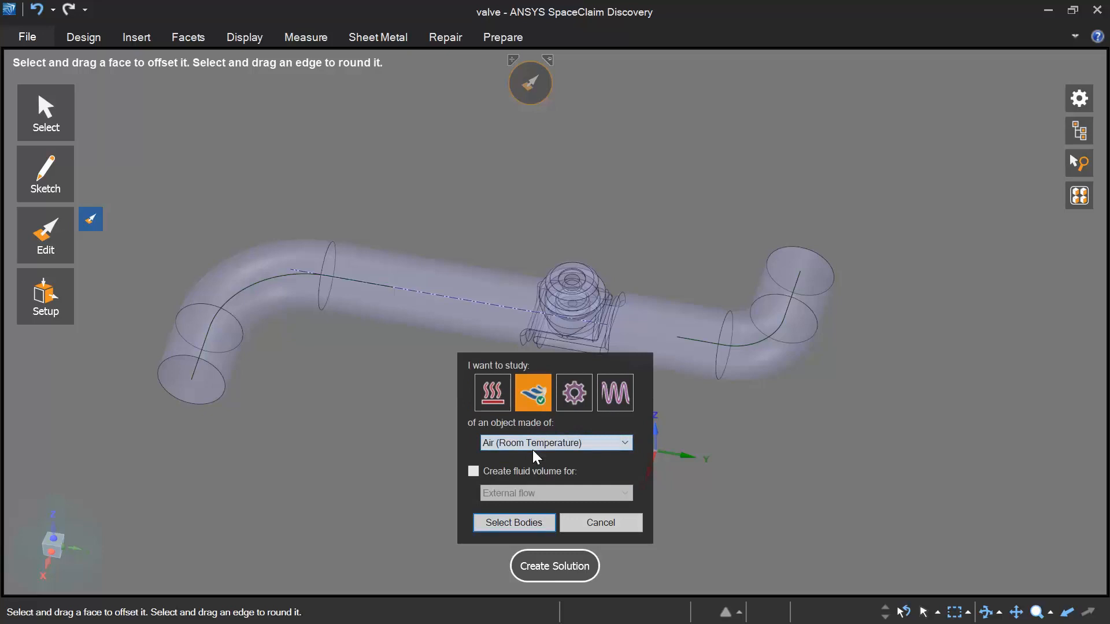
pyautogui.click(533, 449)
pyautogui.click(551, 469)
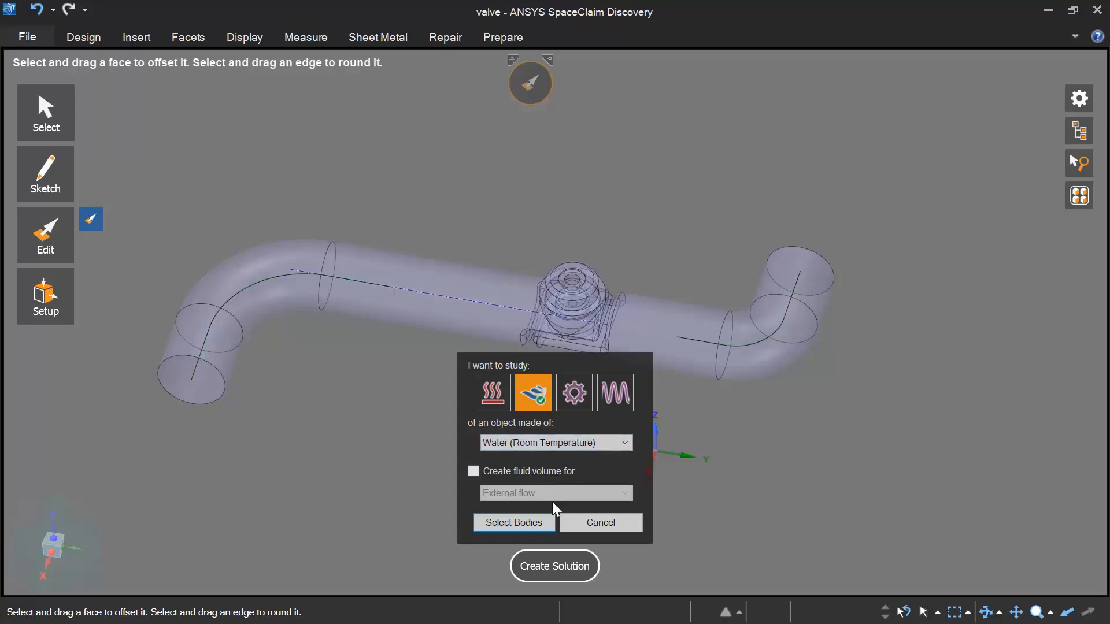
pyautogui.click(543, 521)
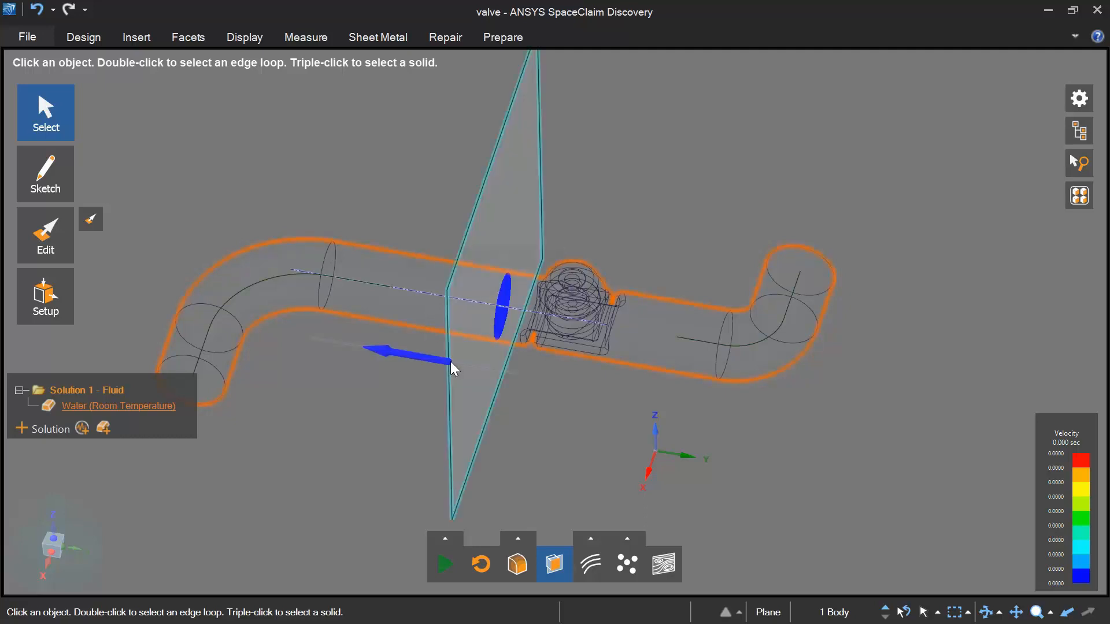
pyautogui.click(449, 378)
pyautogui.press('m')
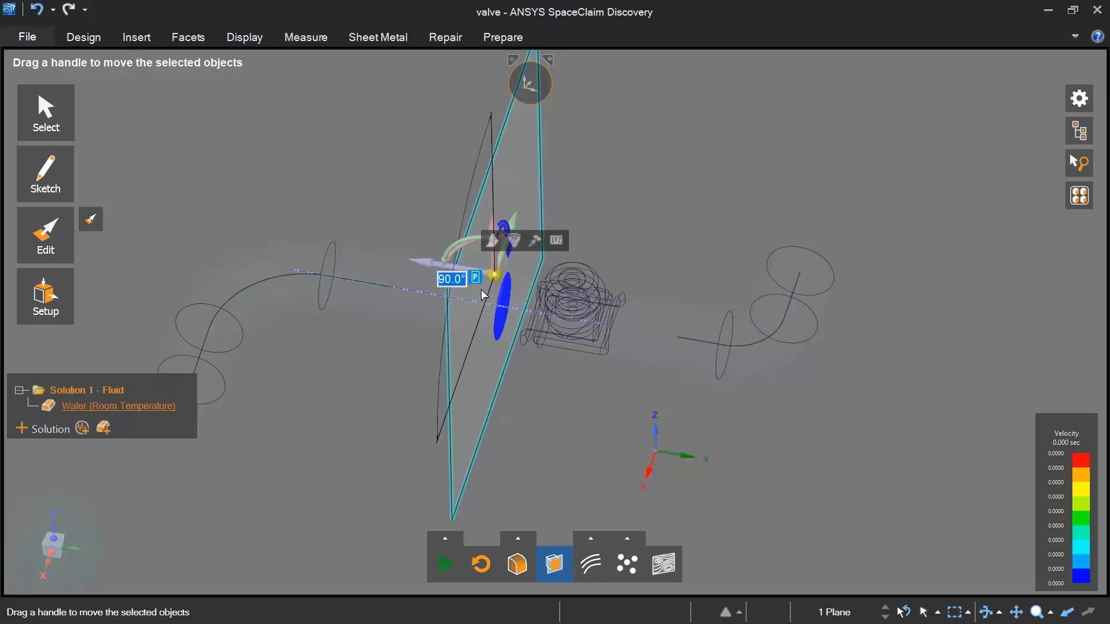
pyautogui.press('Escape')
# - Rotate the result section plane 90° with the Move tool so it runs lengthwise along the pipe
pyautogui.click(462, 242)
pyautogui.press('m')
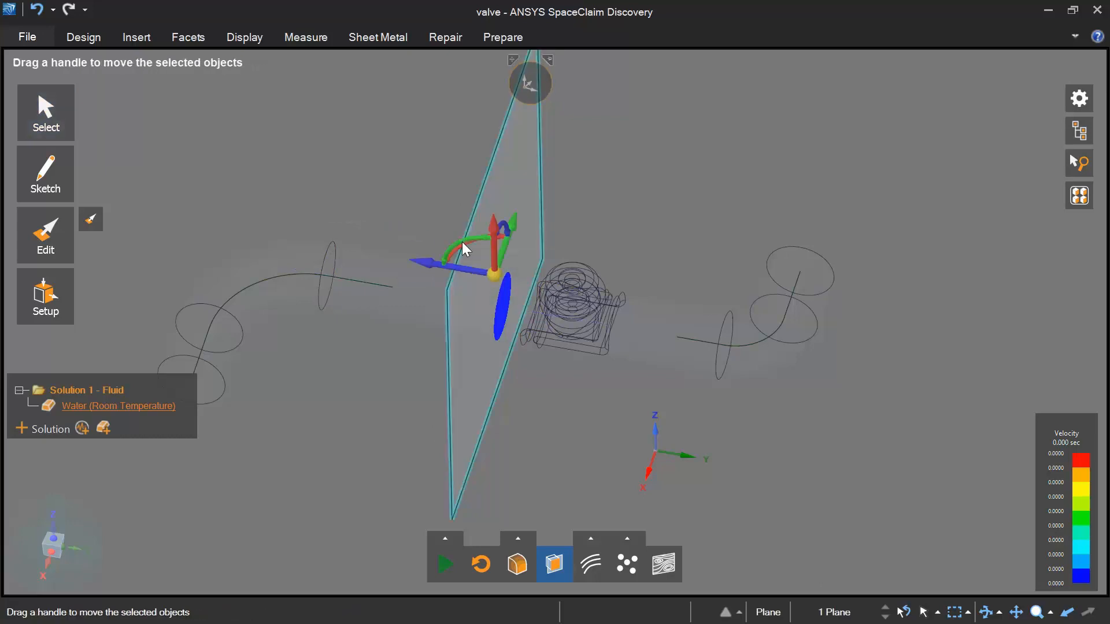
pyautogui.moveTo(470, 239); pyautogui.dragTo(474, 426)
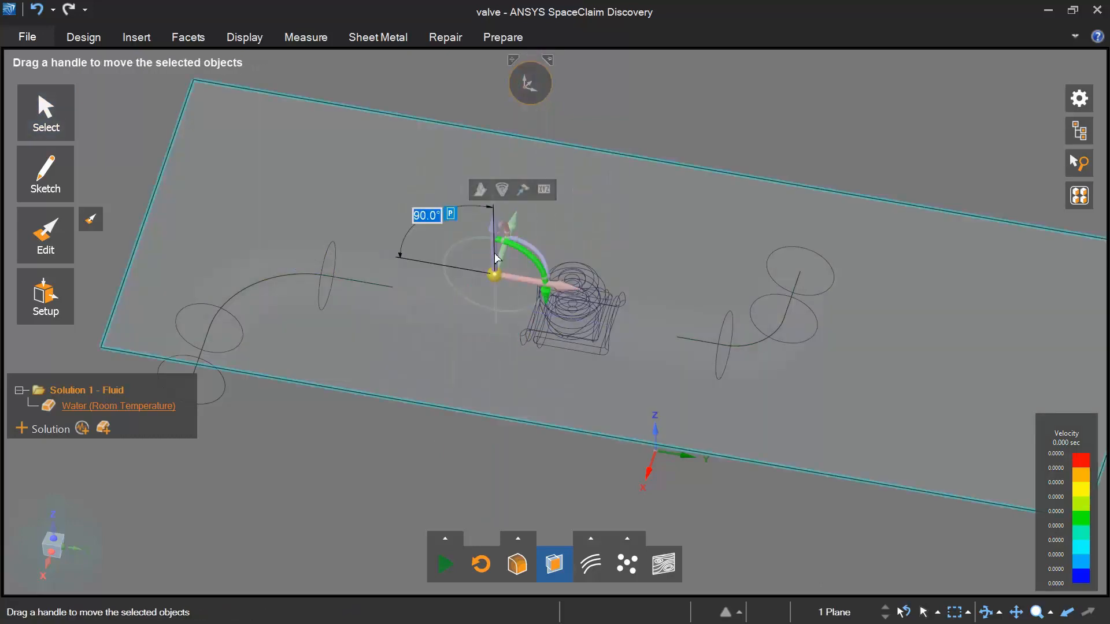
# - Apply a 1 m/s flow velocity inlet to the end face of the bend on the pipe's longer side
pyautogui.press('Escape')
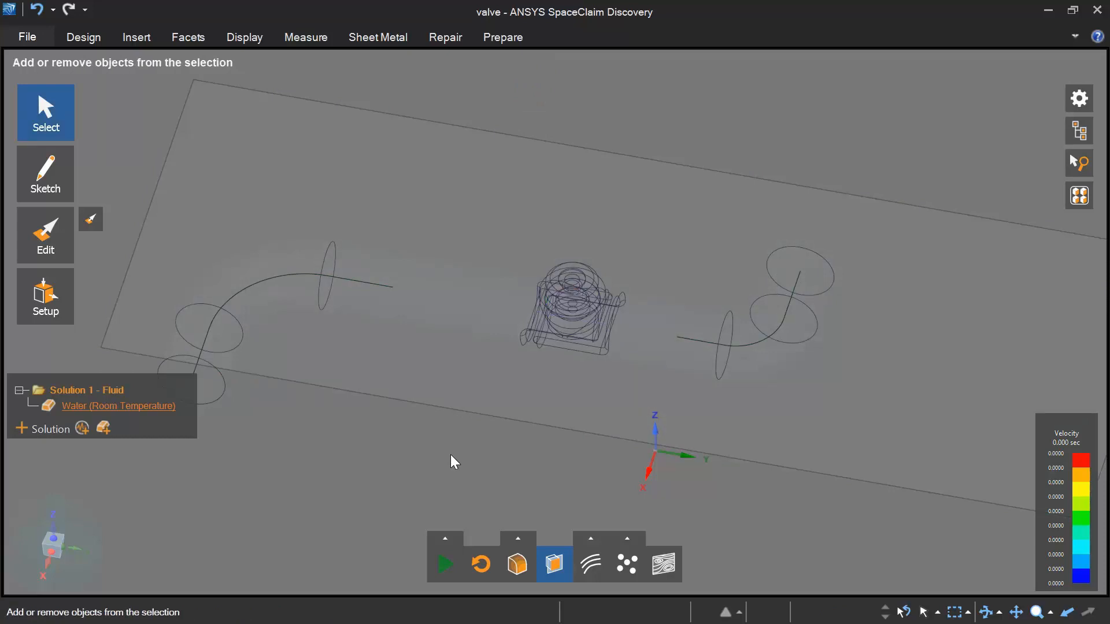
pyautogui.keyDown('ctrl'); pyautogui.moveTo(451, 461); pyautogui.dragTo(550, 369, button='middle'); pyautogui.keyUp('ctrl')
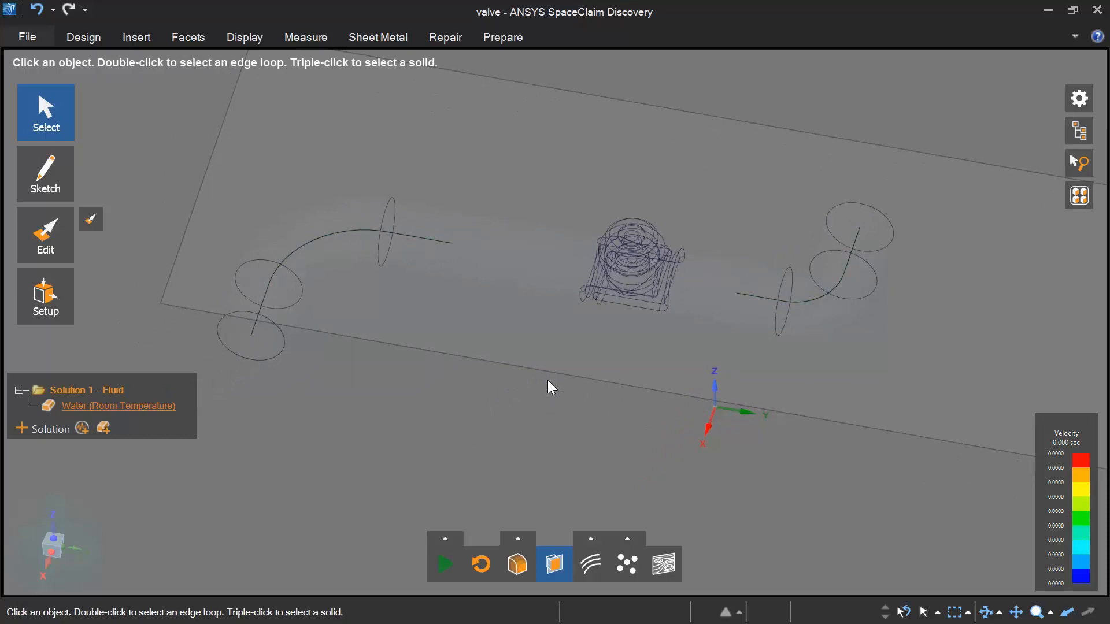
pyautogui.click(263, 342)
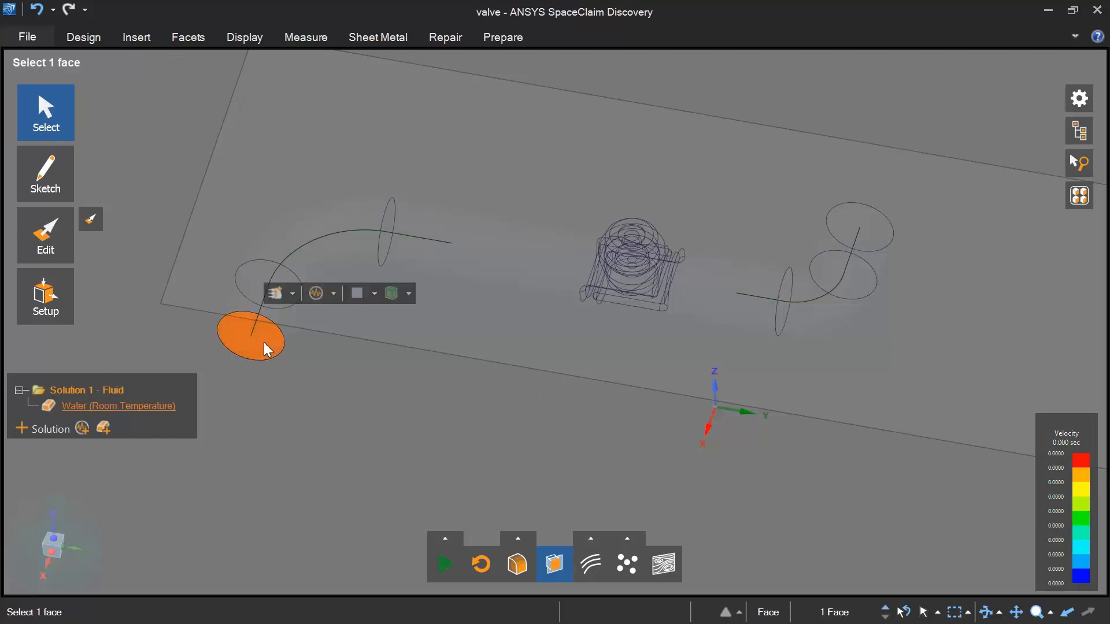
pyautogui.click(292, 294)
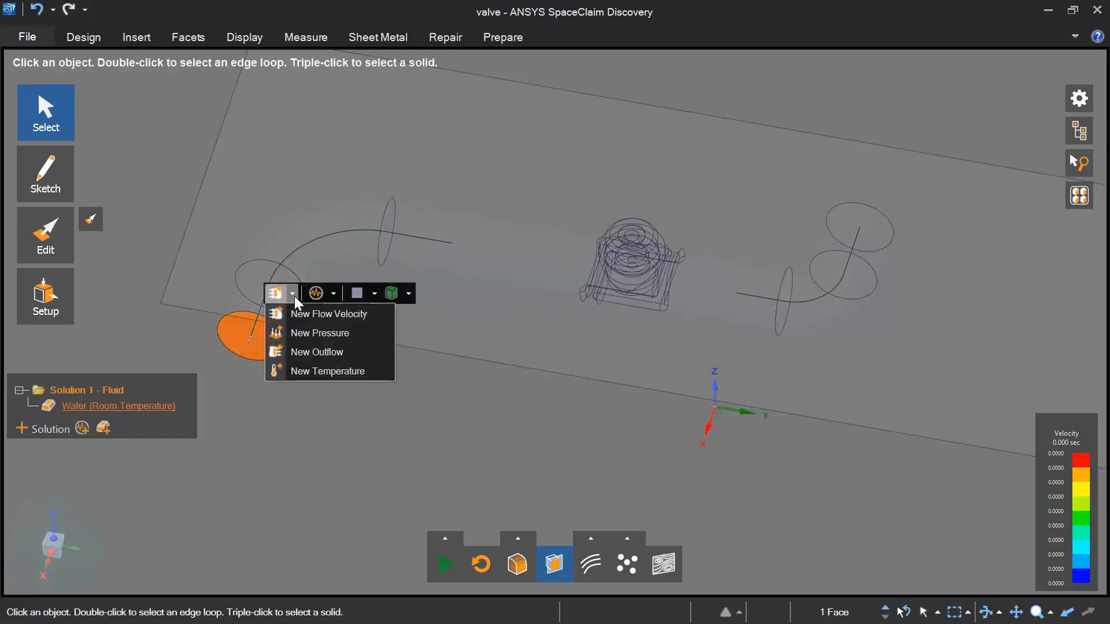
pyautogui.click(363, 314)
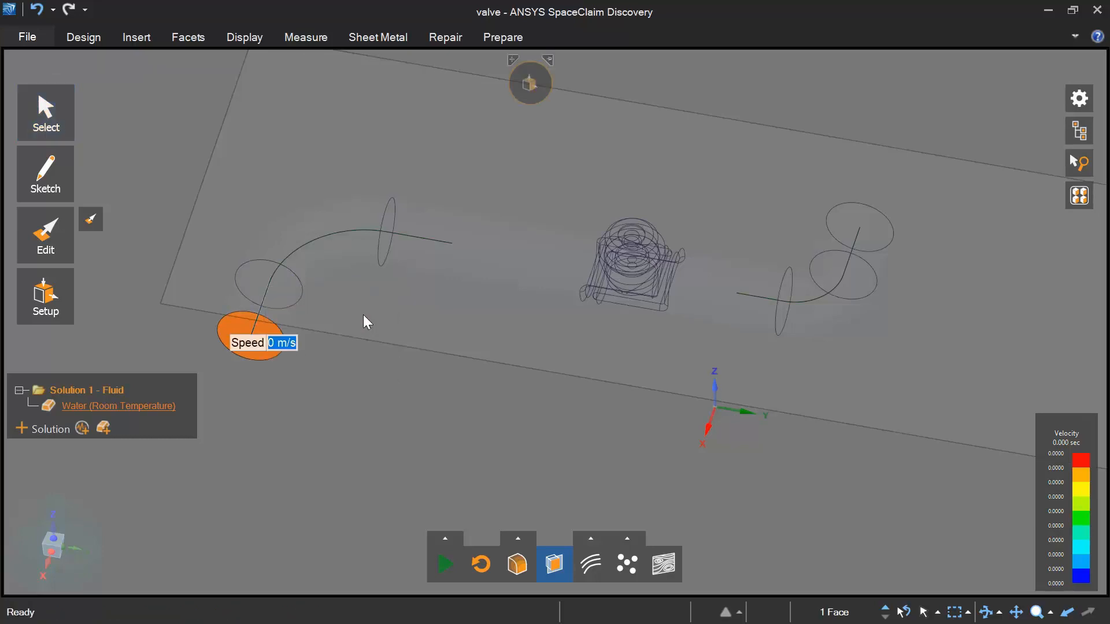
pyautogui.write('1')
pyautogui.press('Return')
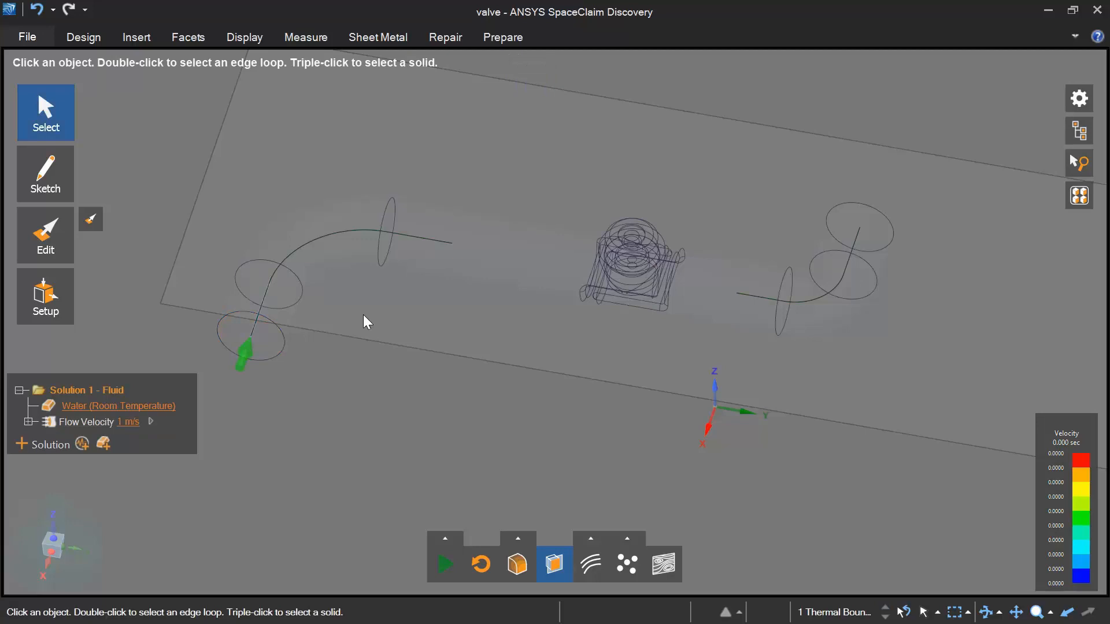
# - Assign an outflow condition to the end face of the bend on the pipe's shorter side
pyautogui.click(867, 236)
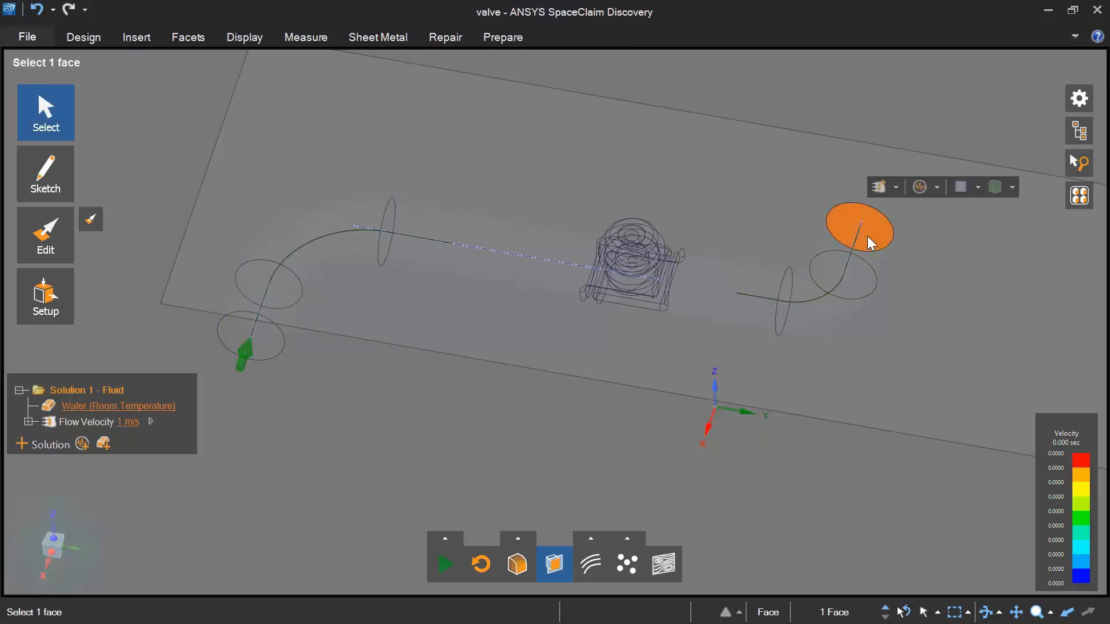
pyautogui.click(896, 188)
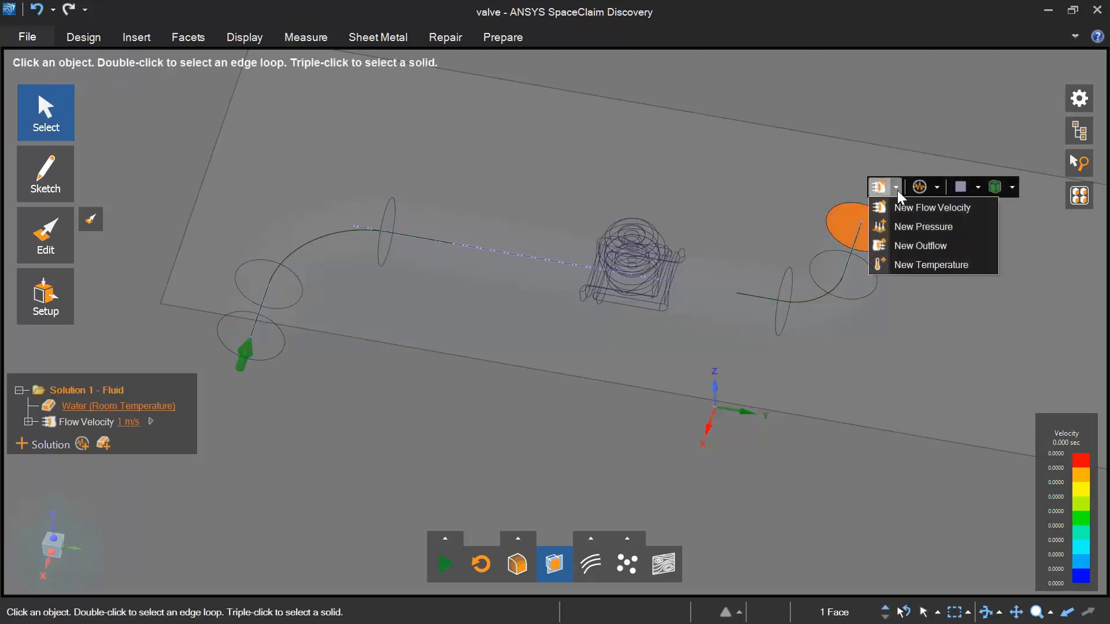
pyautogui.click(962, 241)
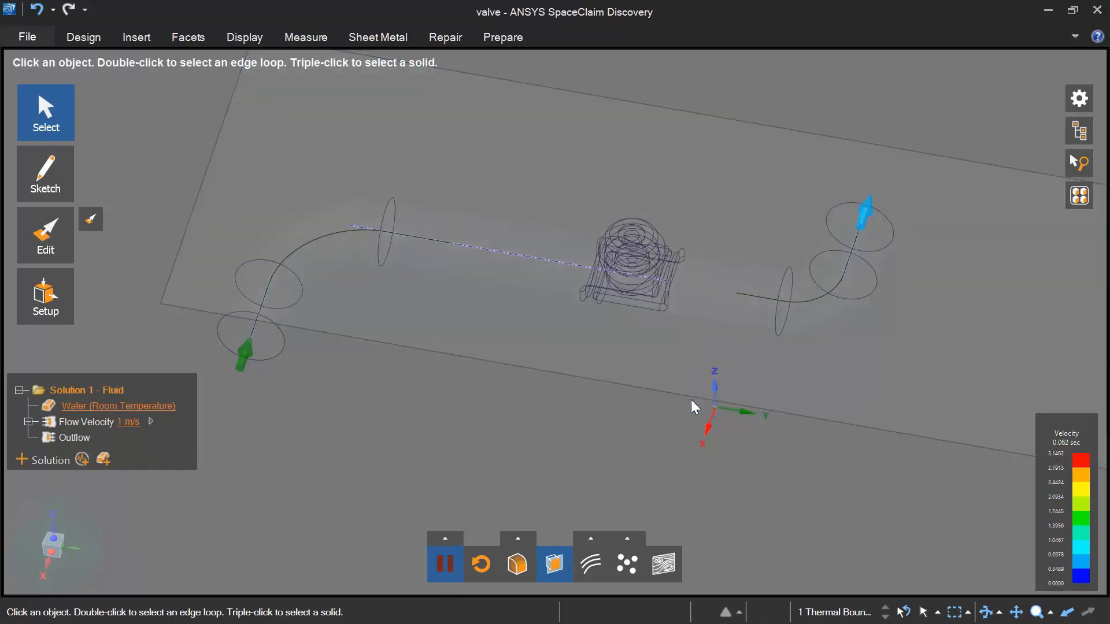
# - Shift the result section plane about 50 mm down along its normal so it cuts through the pipe and valve
pyautogui.click(691, 400)
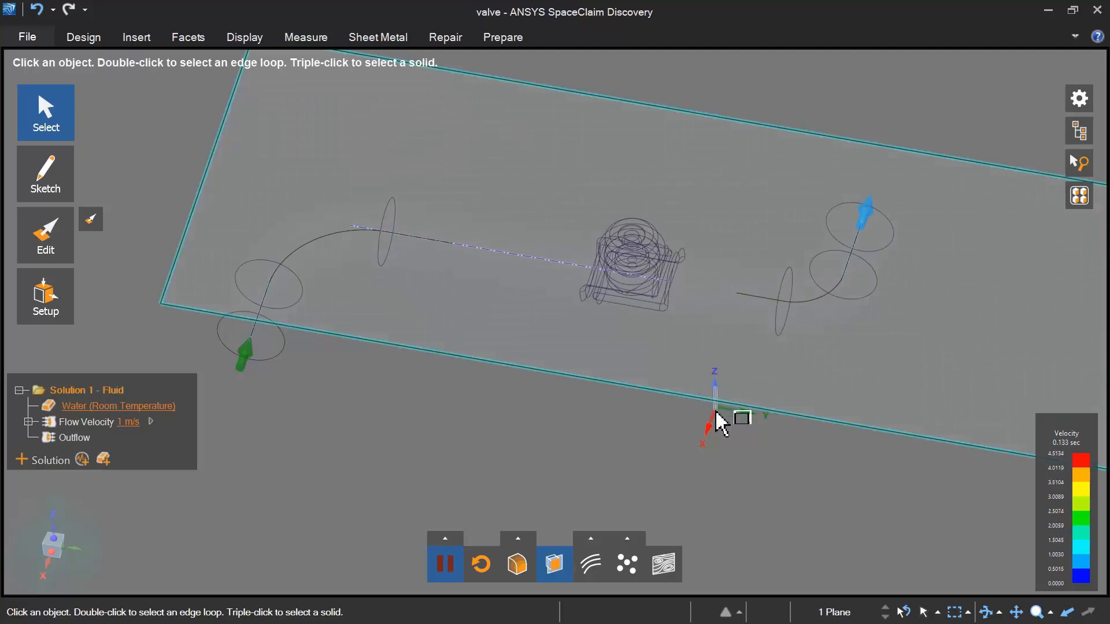
pyautogui.click(717, 424)
pyautogui.click(698, 393)
pyautogui.press('m')
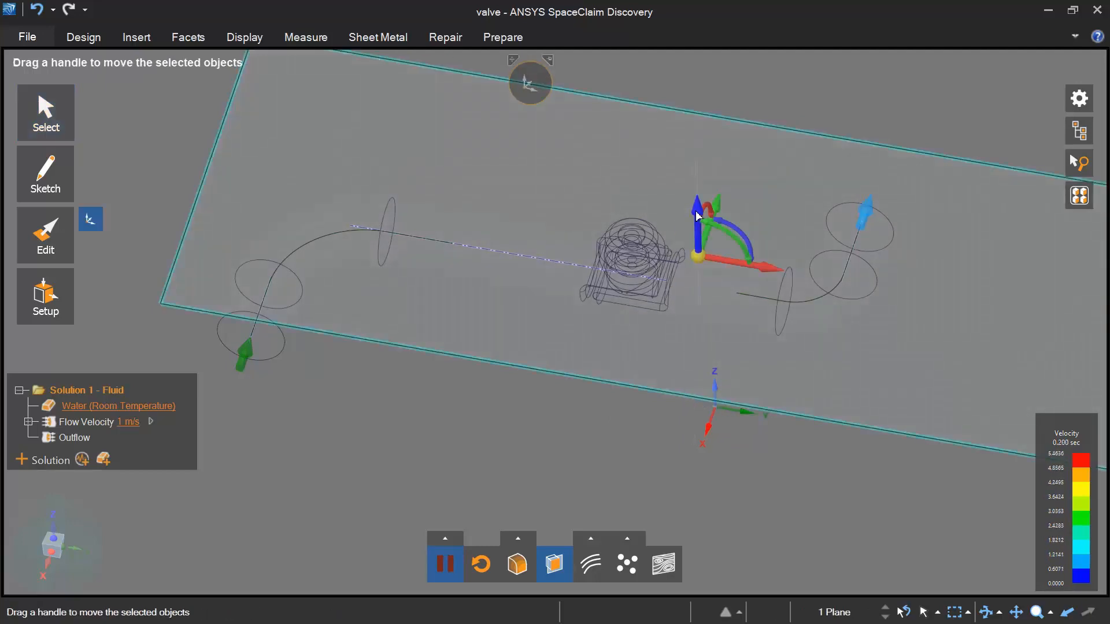
pyautogui.moveTo(697, 213); pyautogui.dragTo(682, 269)
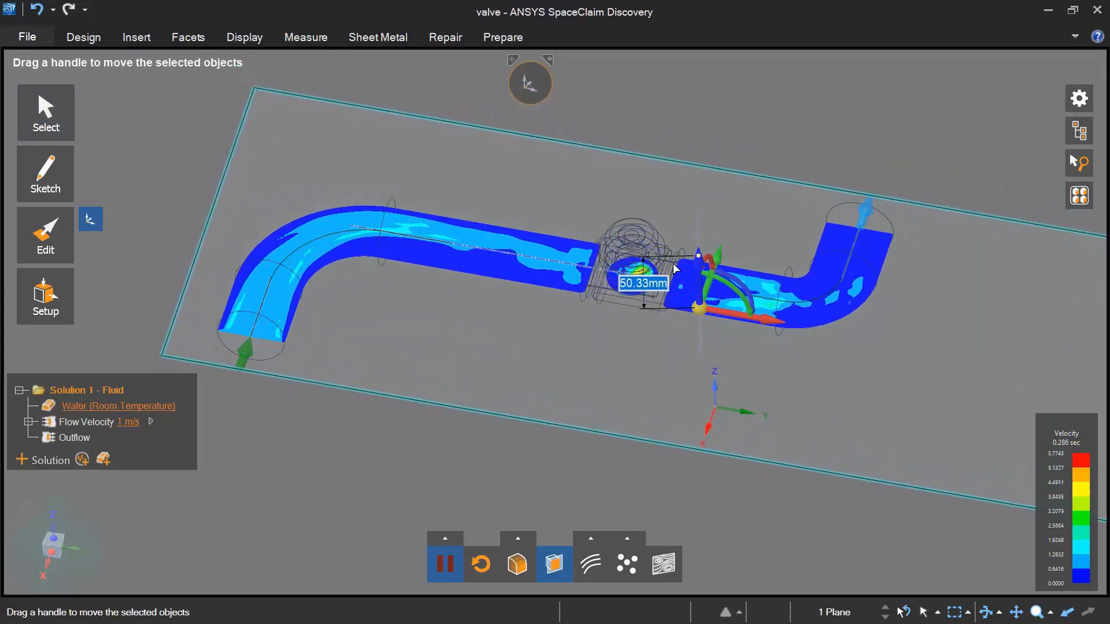
pyautogui.click(449, 473)
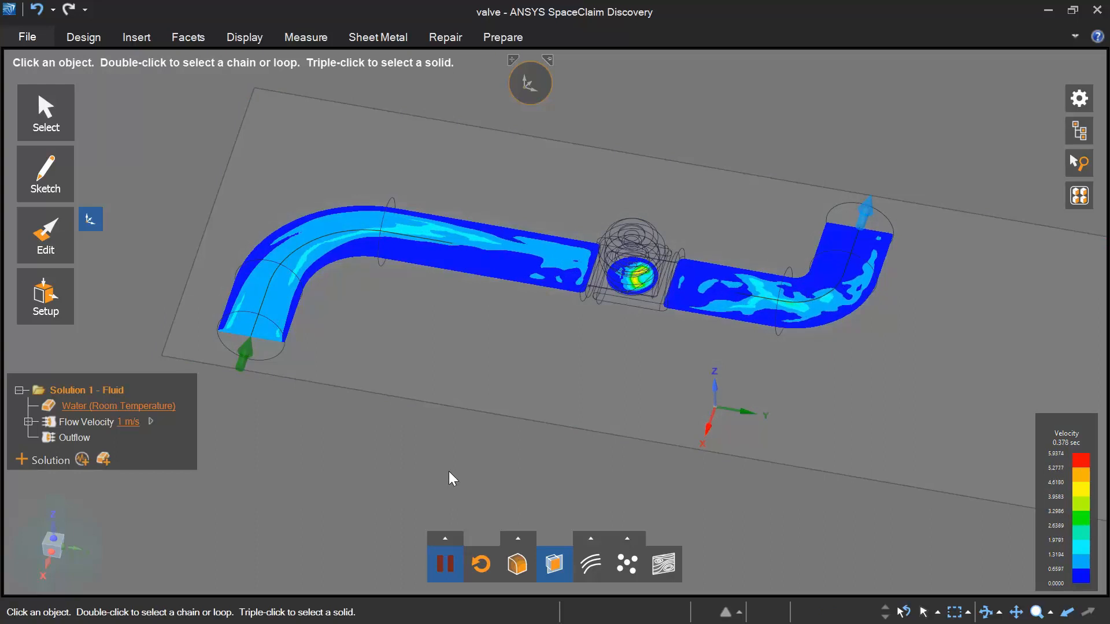
# - Rotate the result section plane 90° to stand upright and shift it about 16 mm to cut through the valve's middle
pyautogui.click(456, 408)
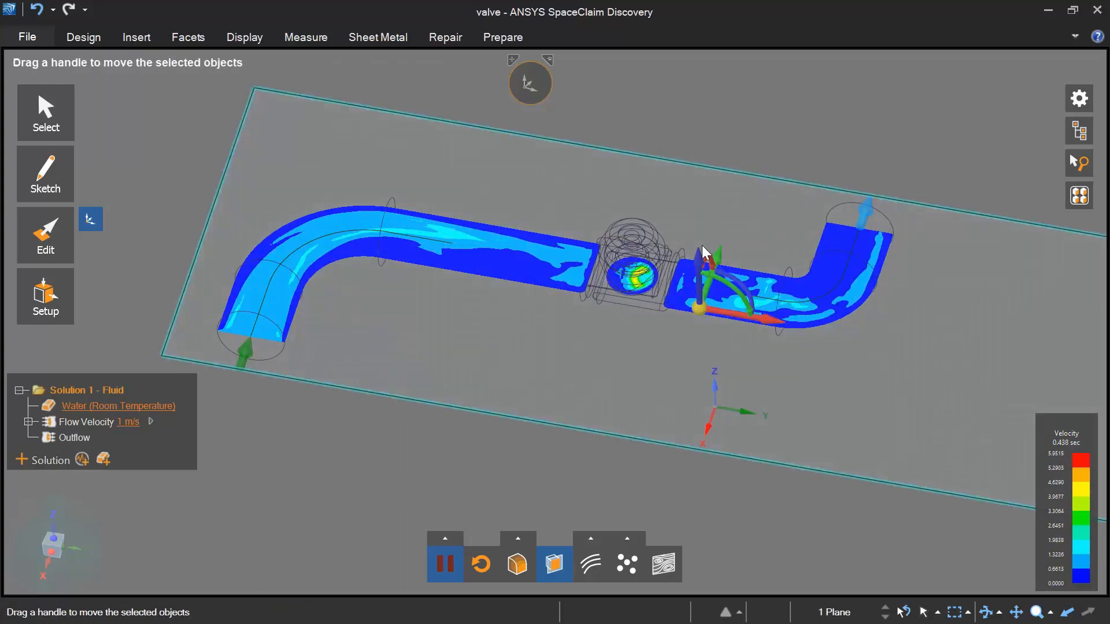
pyautogui.moveTo(701, 254); pyautogui.dragTo(696, 278)
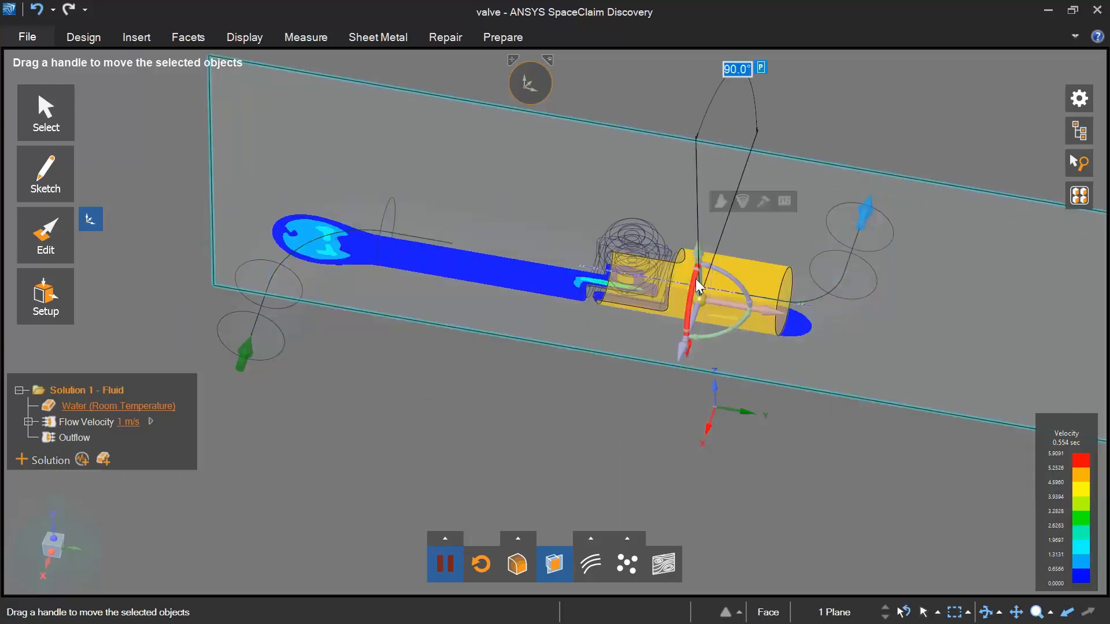
pyautogui.moveTo(682, 349); pyautogui.dragTo(693, 334)
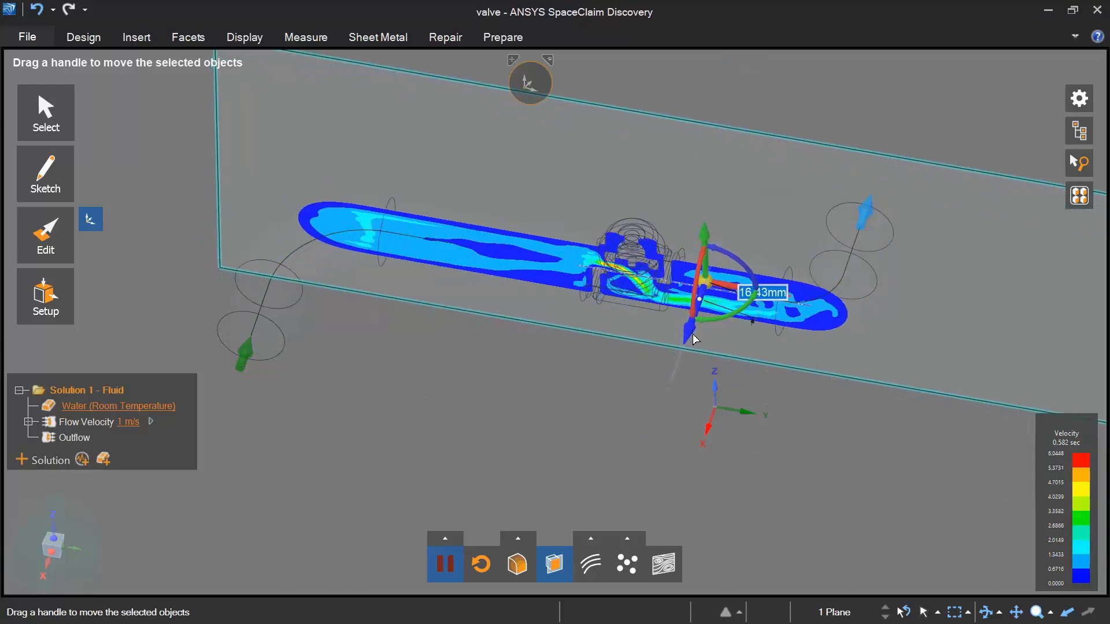
pyautogui.moveTo(603, 442); pyautogui.dragTo(624, 404, button='middle')
pyautogui.scroll(5, 610, 476)
pyautogui.keyDown('ctrl'); pyautogui.moveTo(609, 475); pyautogui.dragTo(487, 494, button='middle'); pyautogui.keyUp('ctrl')
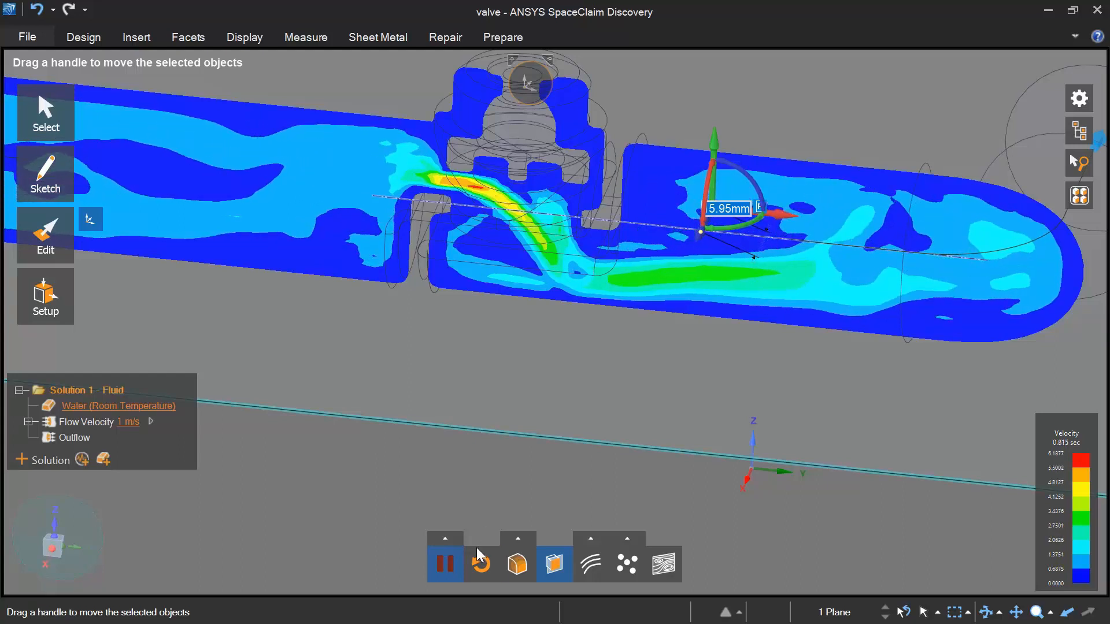
# - Raise the transient solver's speed-fidelity setting to maximum fidelity and leave the plane's Move command
pyautogui.click(451, 543)
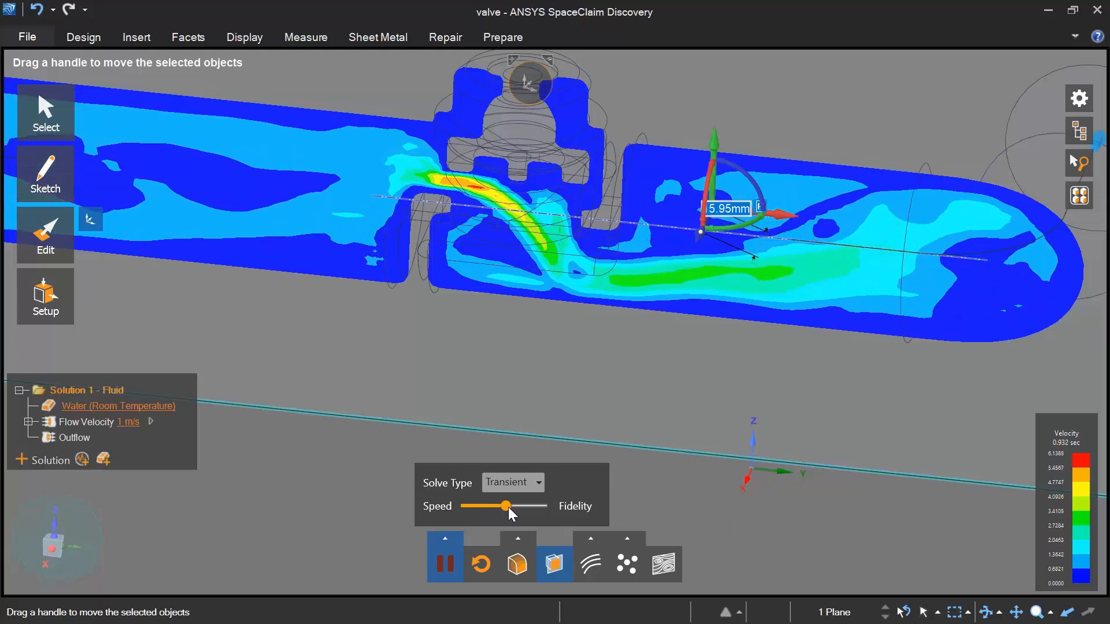
pyautogui.moveTo(508, 509); pyautogui.dragTo(560, 507)
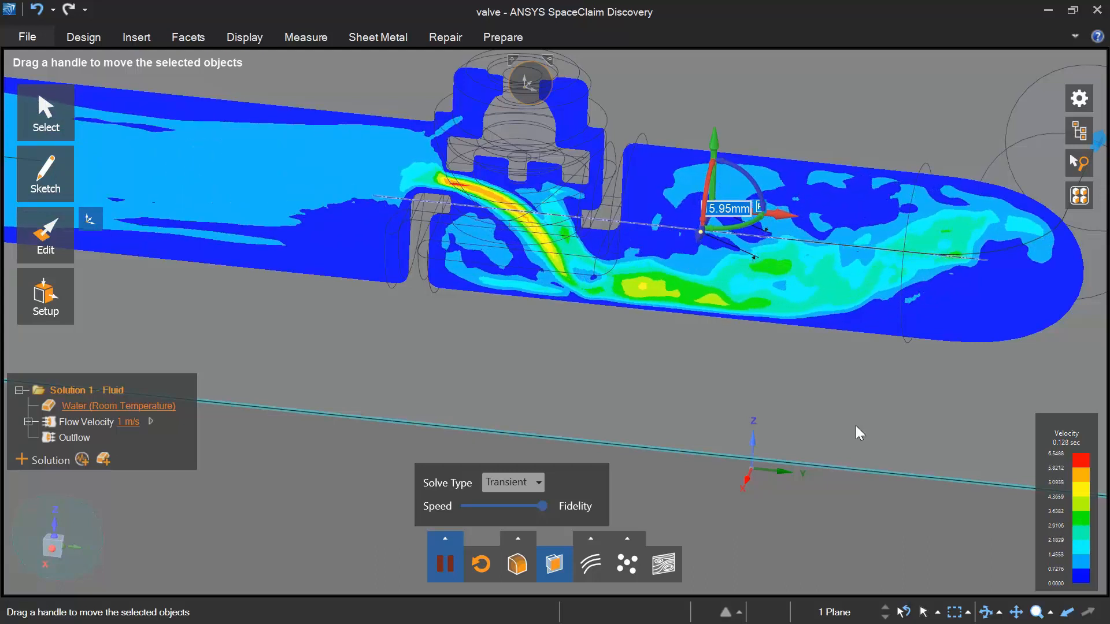
pyautogui.press('Escape')
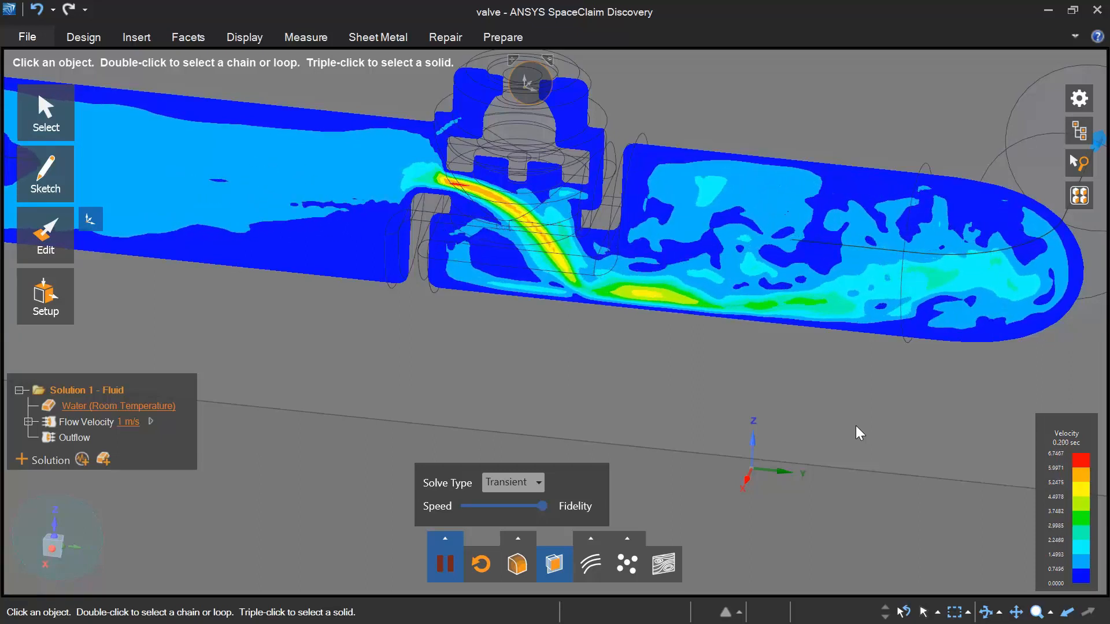
pyautogui.click(443, 536)
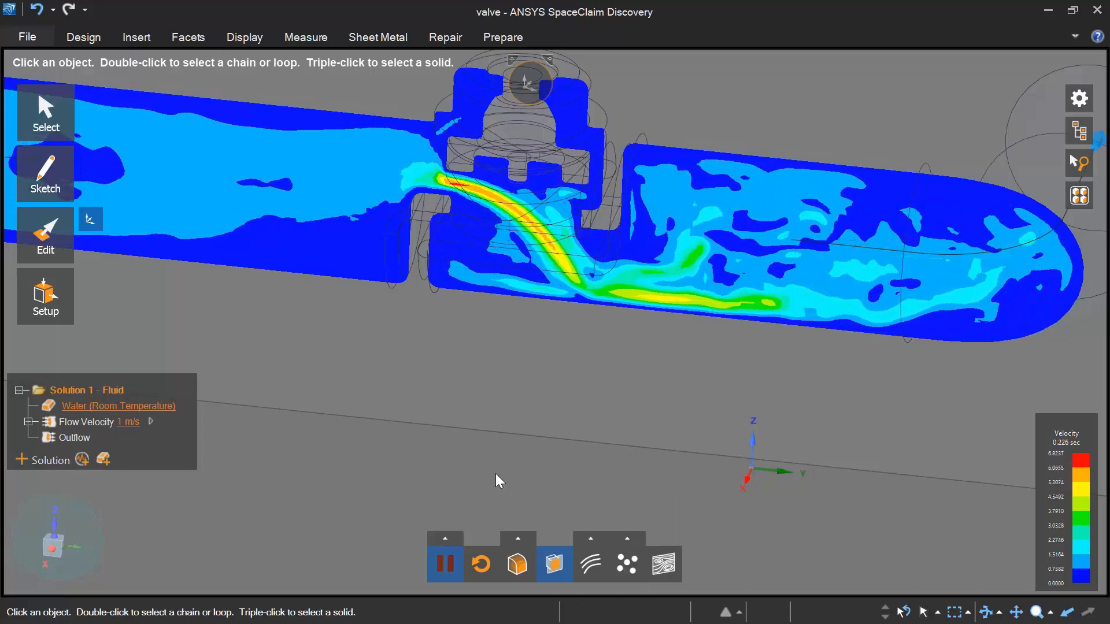
# - Hide the result section plane so only the valve and pipe body is displayed
pyautogui.keyDown('ctrl'); pyautogui.moveTo(482, 449); pyautogui.dragTo(491, 386, button='middle'); pyautogui.keyUp('ctrl')
pyautogui.keyDown('shift'); pyautogui.moveTo(555, 403); pyautogui.dragTo(626, 399, button='middle'); pyautogui.keyUp('shift')
pyautogui.click(561, 569)
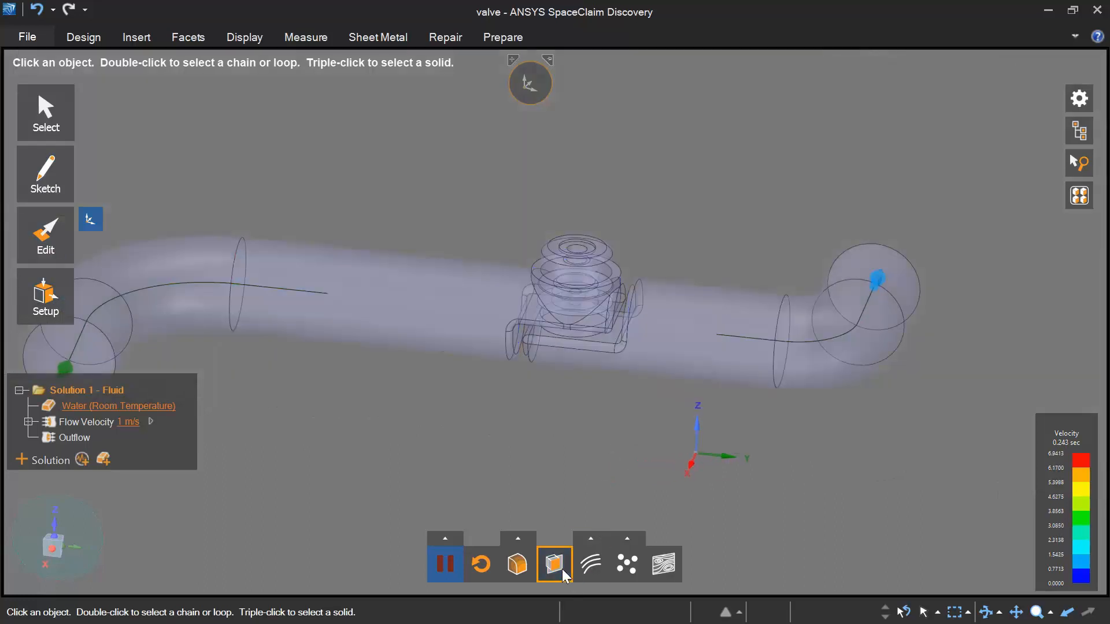
pyautogui.click(561, 568)
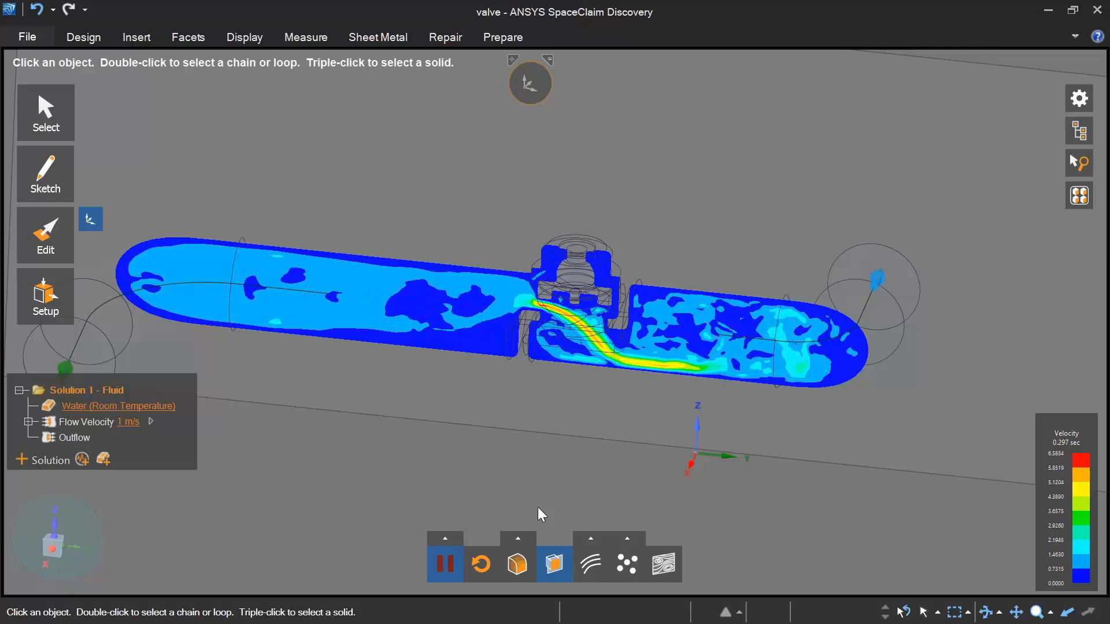
pyautogui.click(556, 562)
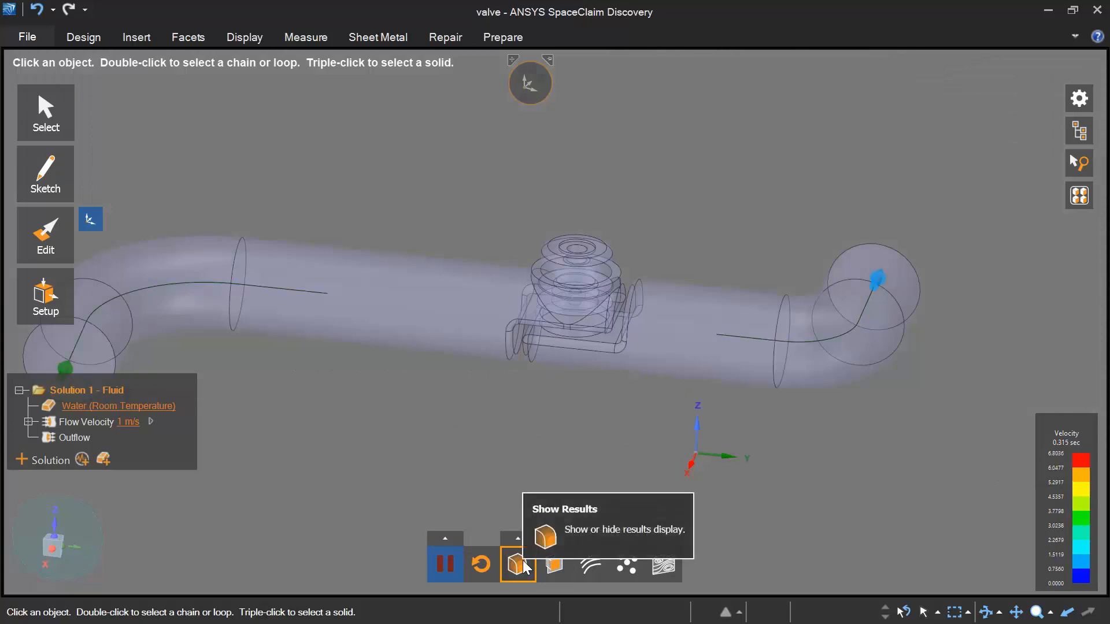
# - Show the velocity results on the whole body and set their rendering method to Composite
pyautogui.click(524, 567)
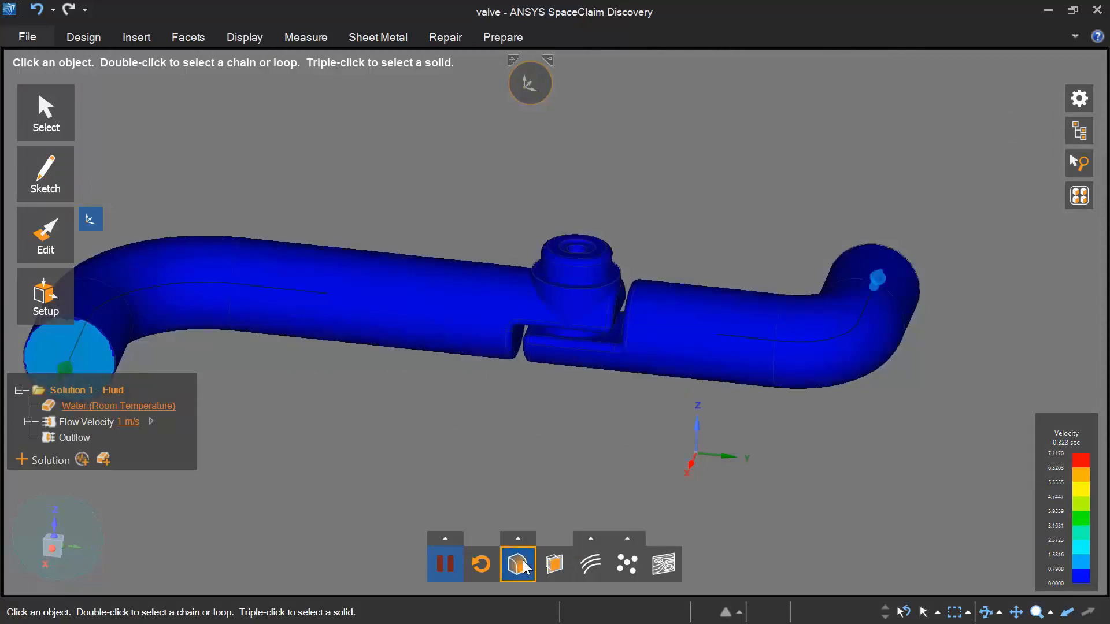
pyautogui.click(518, 539)
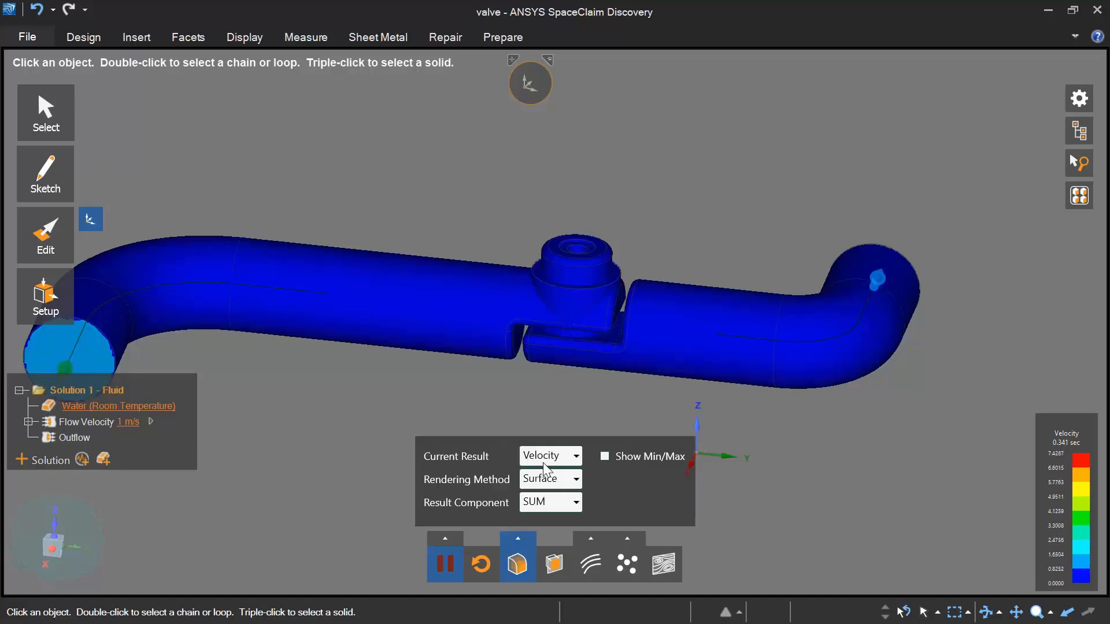
pyautogui.click(576, 479)
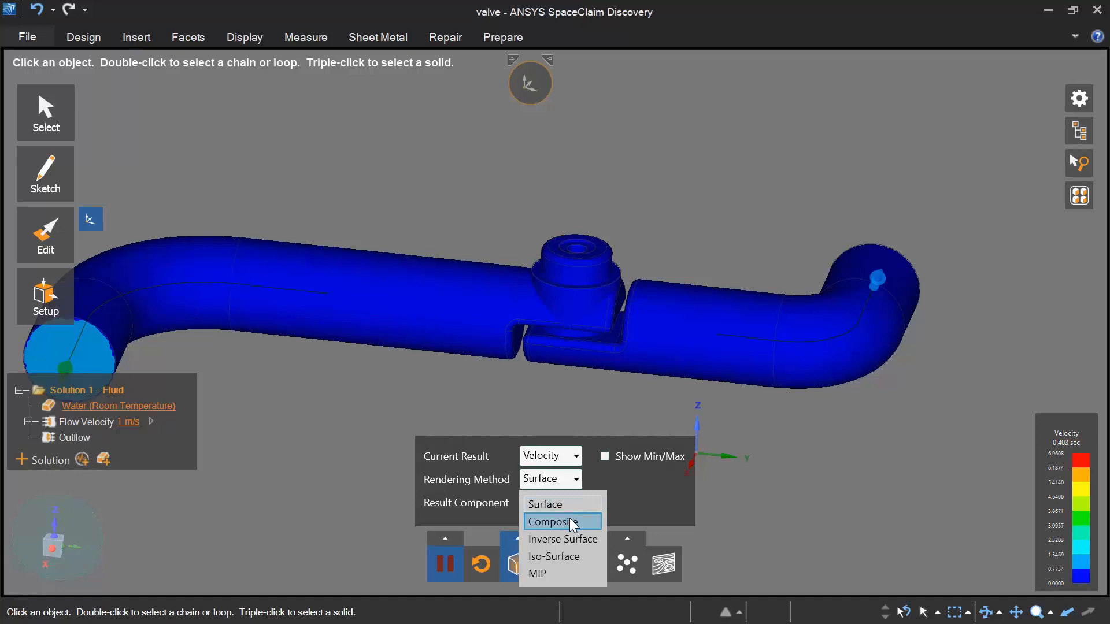
pyautogui.click(589, 521)
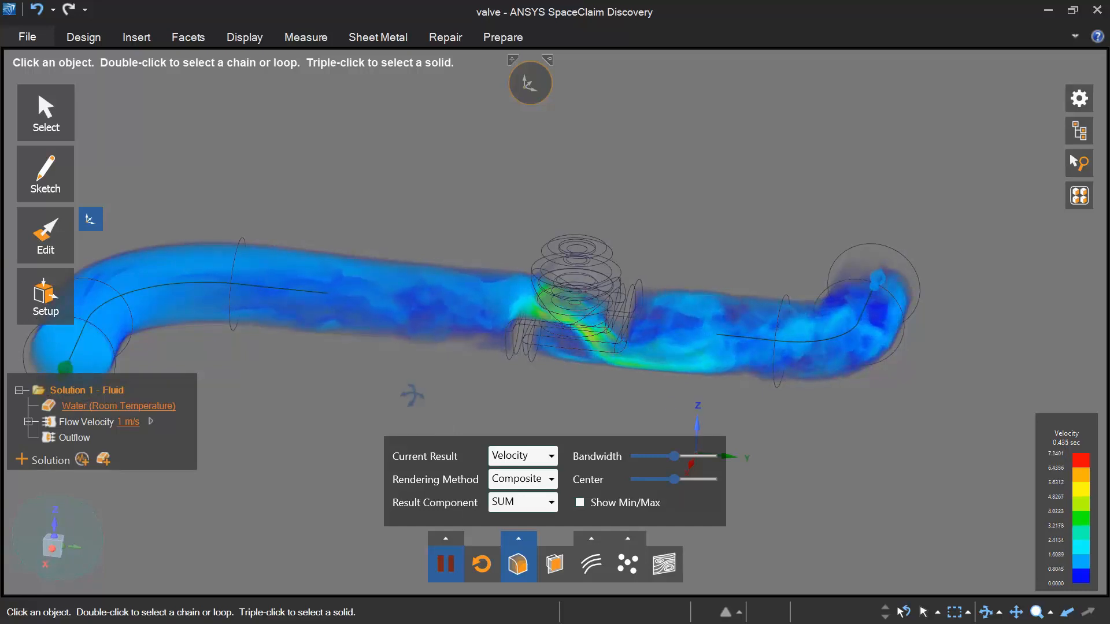
pyautogui.moveTo(445, 396); pyautogui.dragTo(375, 398, button='middle')
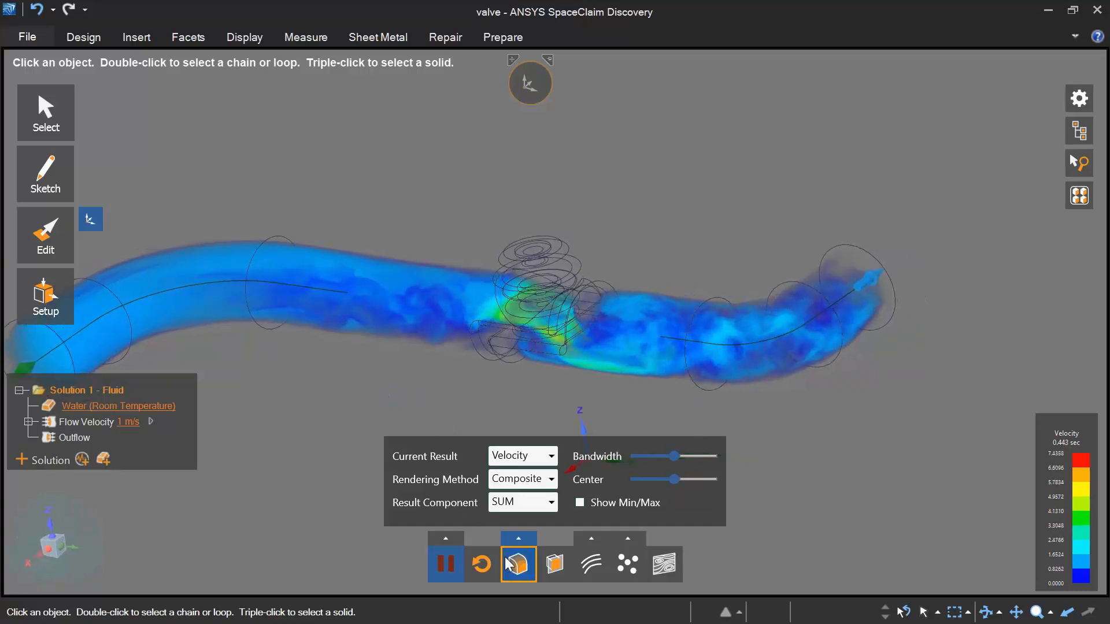
# - Restart the simulation and examine the composite velocity field developing through the valve and downstream pipe
pyautogui.click(477, 567)
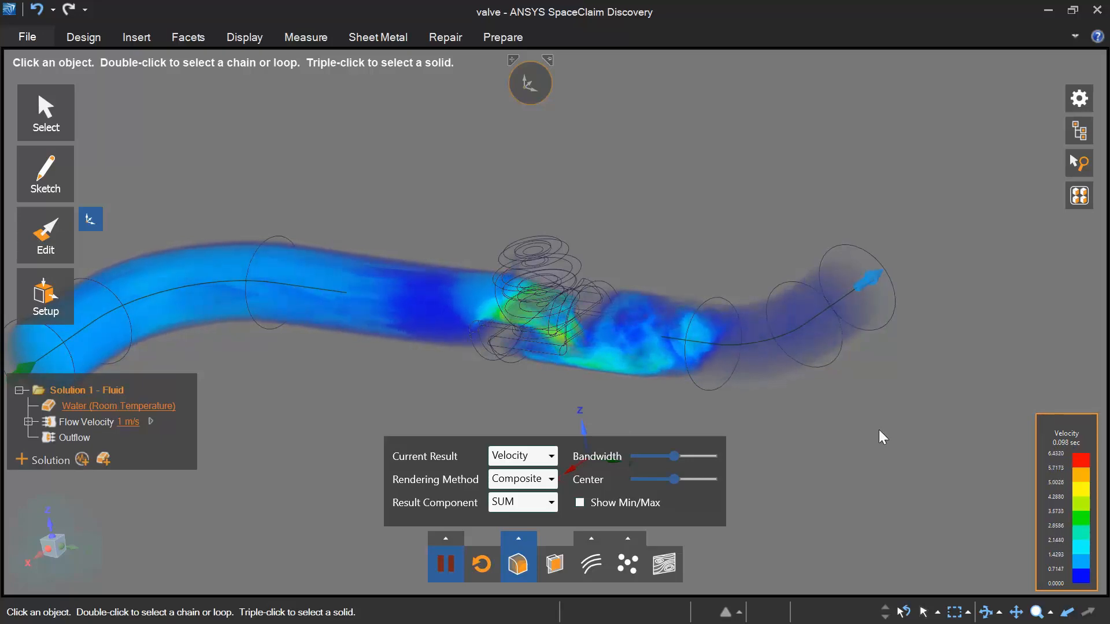
pyautogui.scroll(3, 716, 345)
pyautogui.click(518, 539)
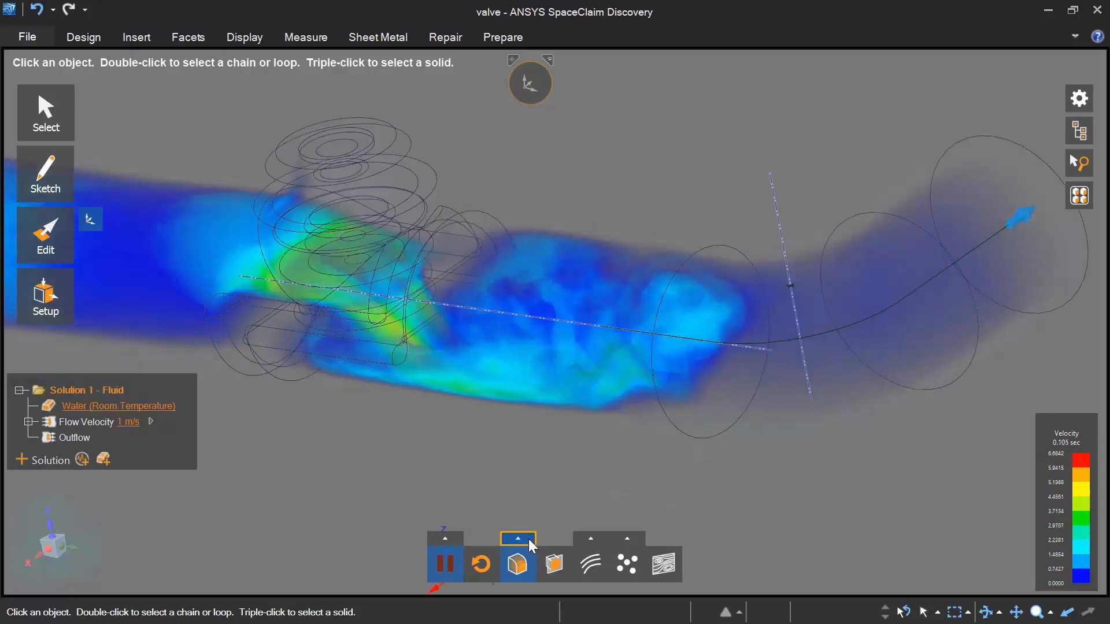
pyautogui.scroll(3, 452, 349)
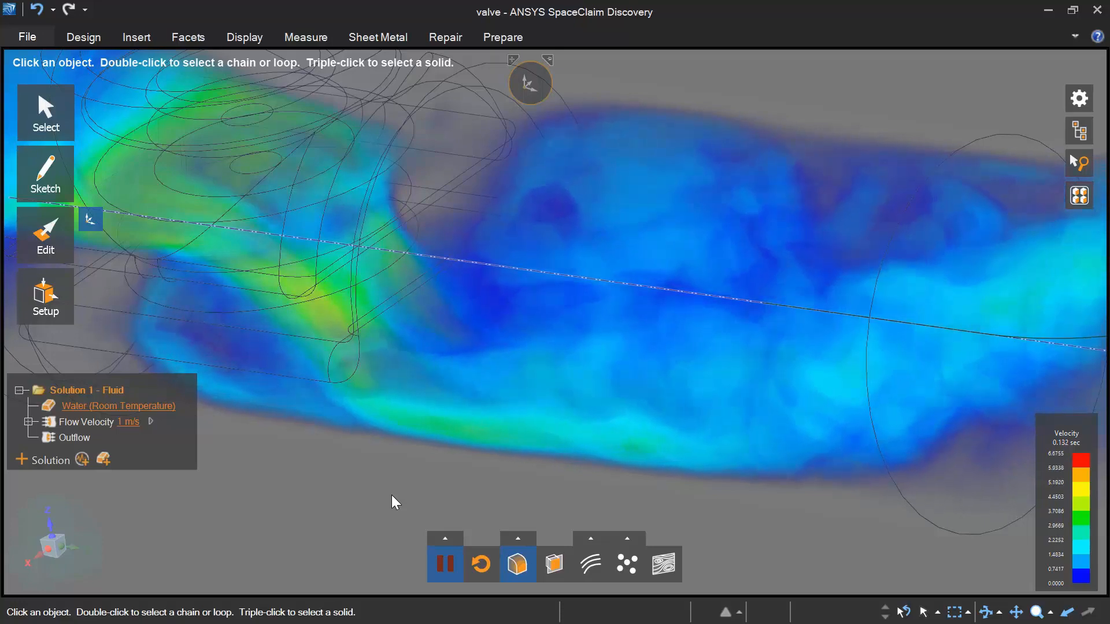
pyautogui.scroll(-5, 391, 495)
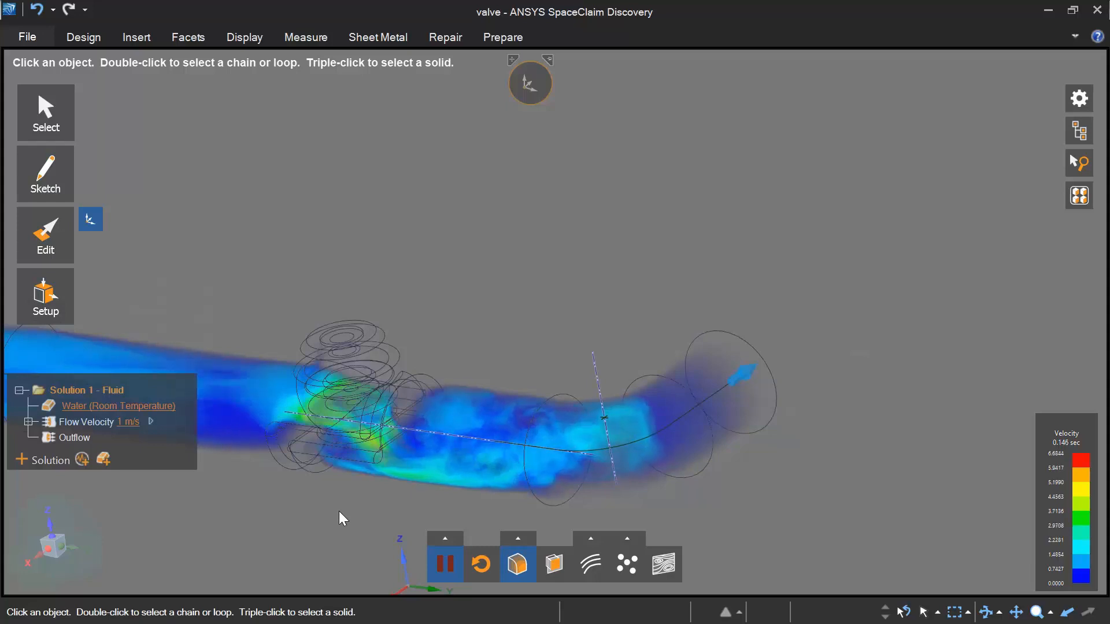
pyautogui.keyDown('shift'); pyautogui.moveTo(339, 512); pyautogui.dragTo(481, 459, button='middle'); pyautogui.keyUp('shift')
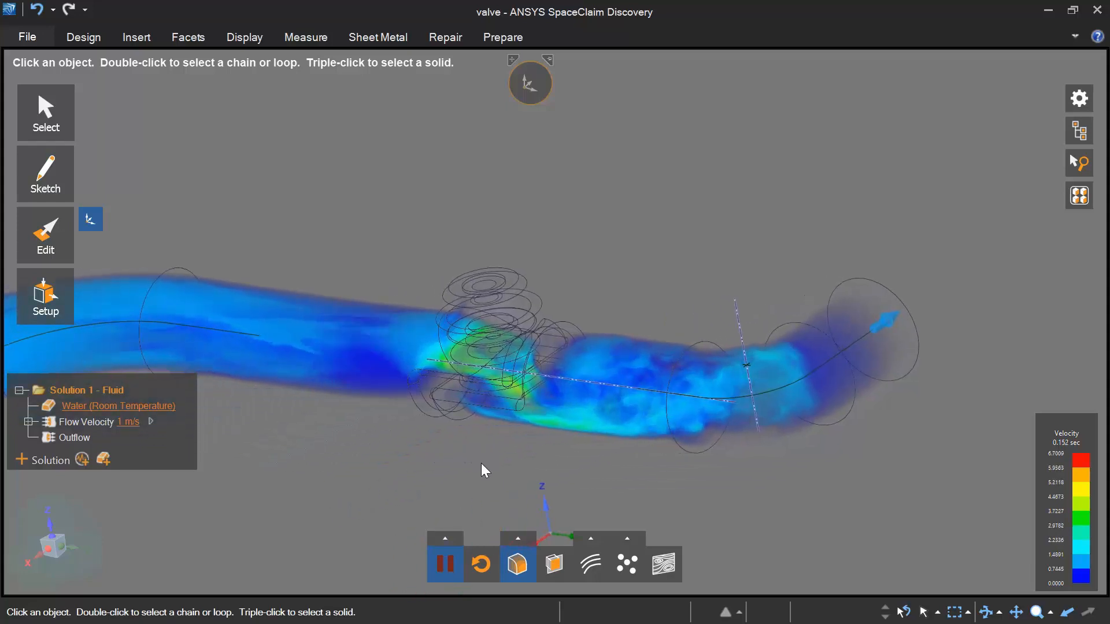
# - Change the rendering method of the body's velocity results from Composite to Iso-Surface
pyautogui.click(527, 538)
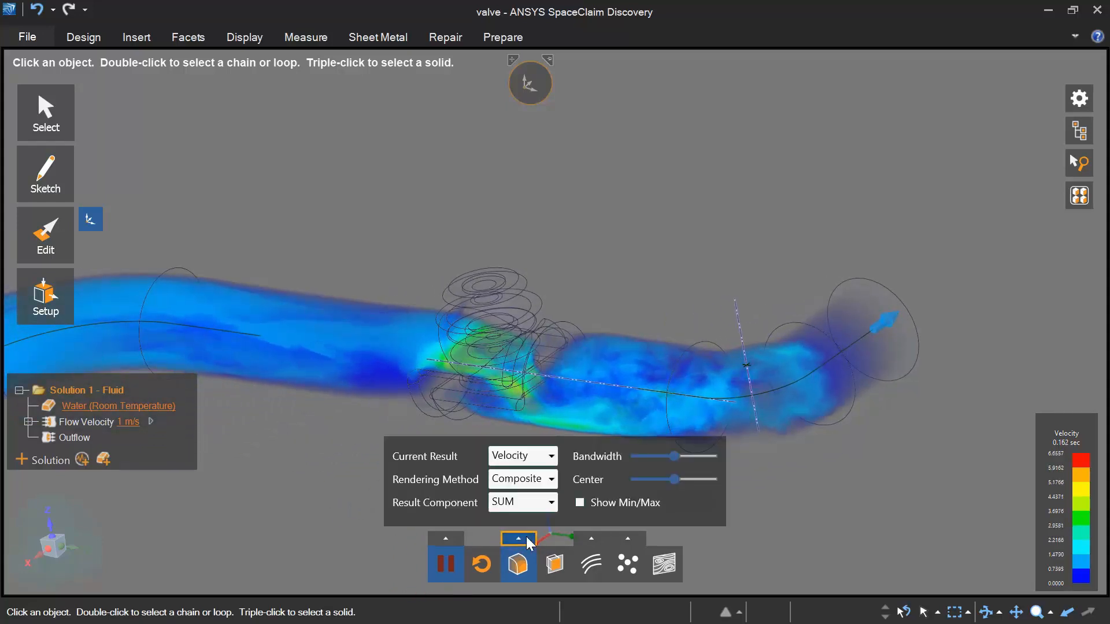
pyautogui.click(543, 480)
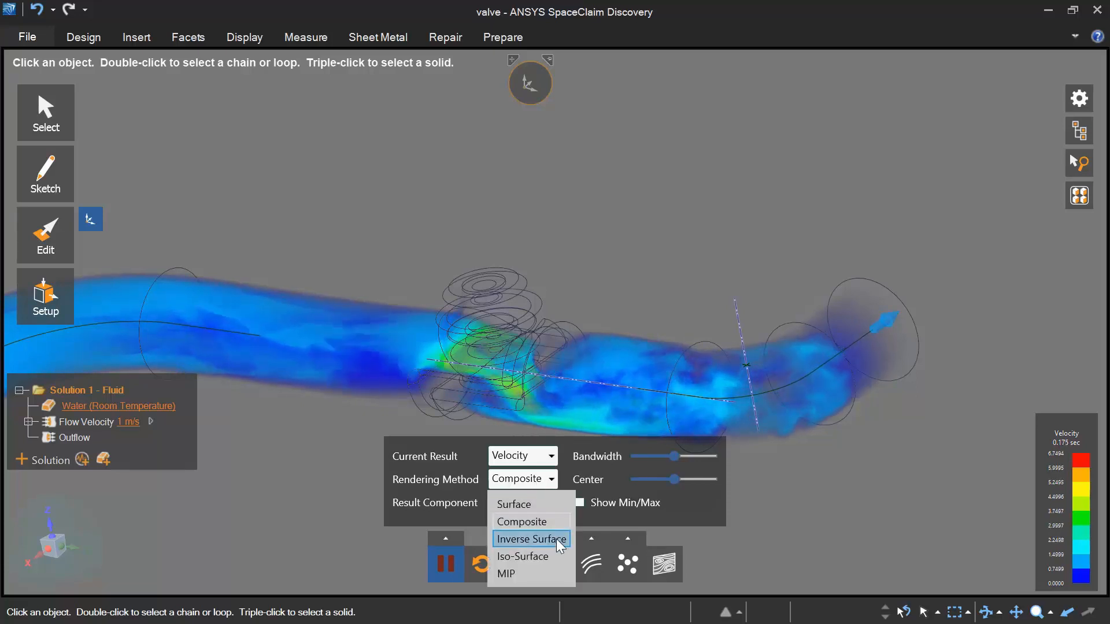
pyautogui.click(553, 556)
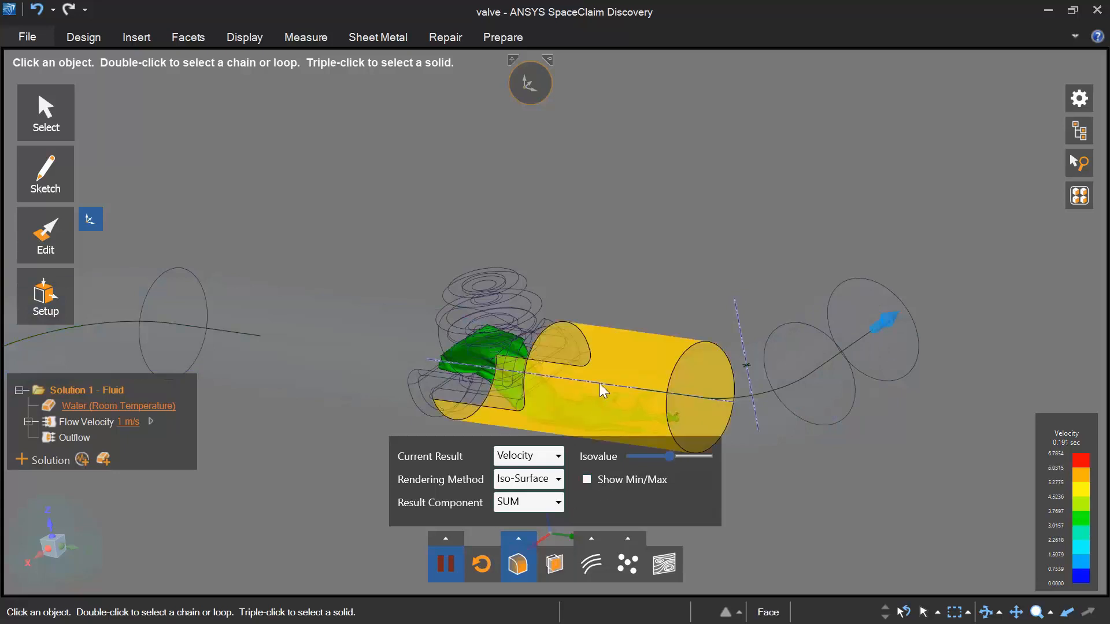
# - Lower the velocity isovalue to about a fifth of its range, examine the iso-surface around the valve and restart the simulation
pyautogui.moveTo(598, 383); pyautogui.dragTo(604, 338, button='middle')
pyautogui.scroll(3, 603, 338)
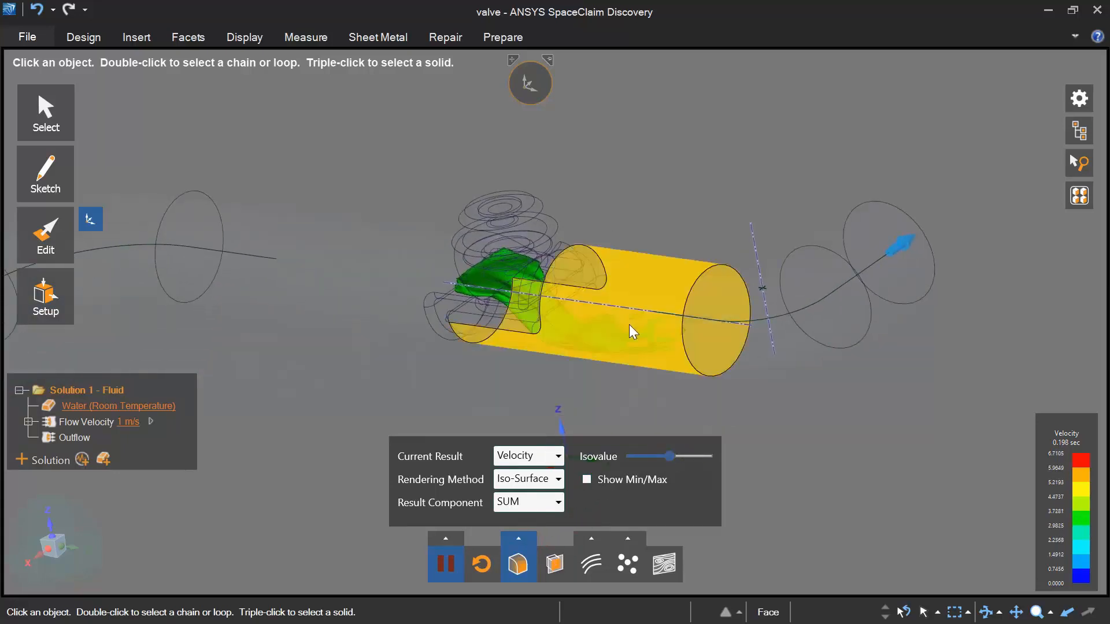
pyautogui.moveTo(669, 456); pyautogui.dragTo(644, 452)
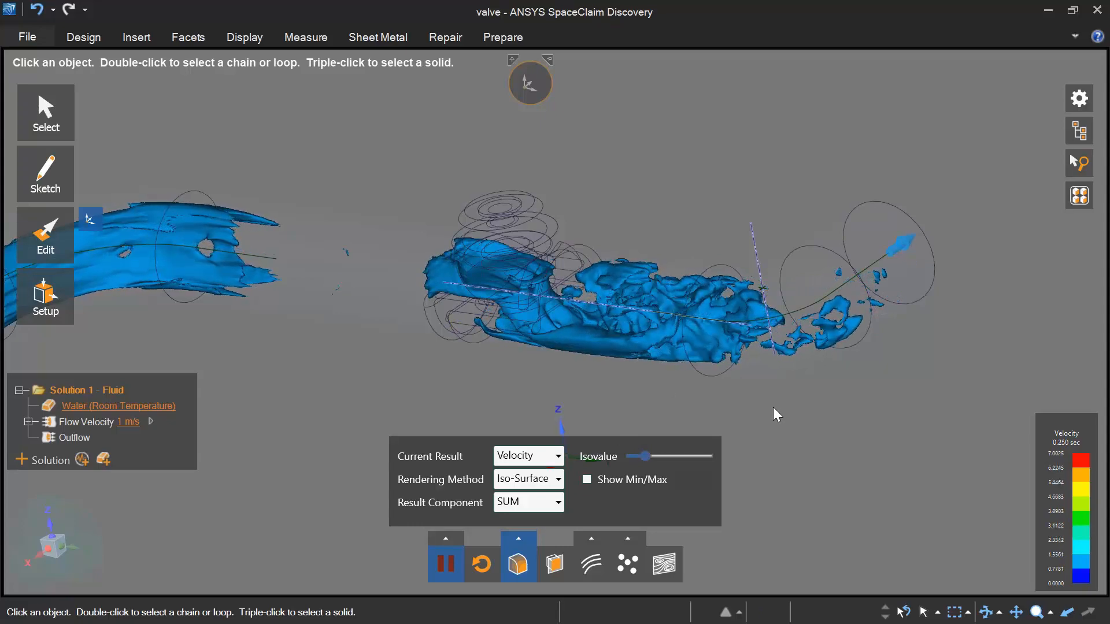
pyautogui.scroll(5, 734, 394)
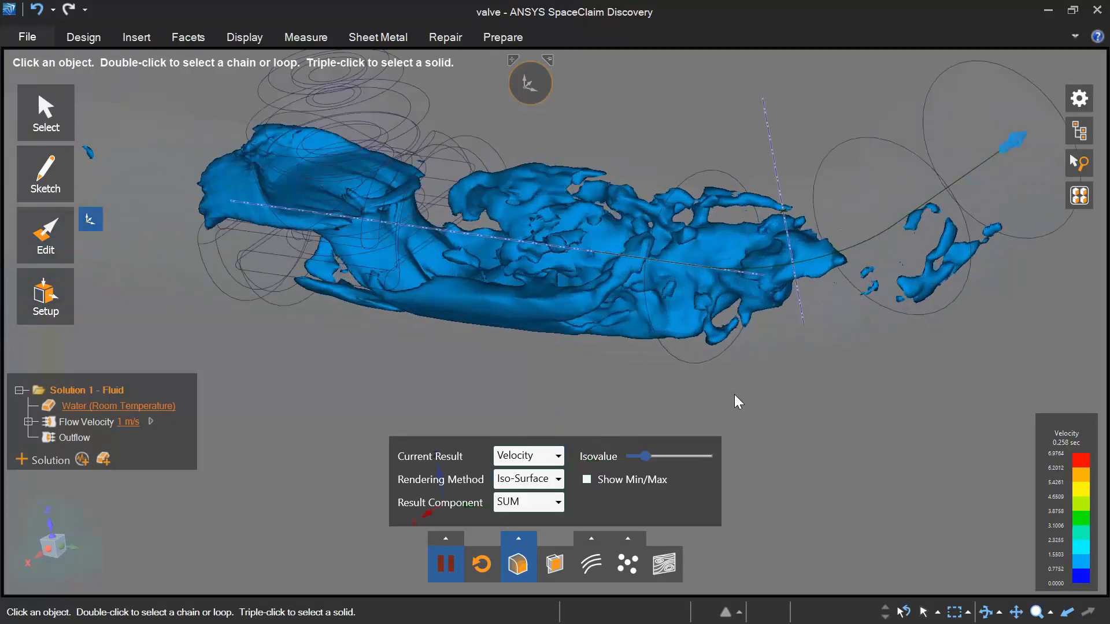
pyautogui.keyDown('shift'); pyautogui.moveTo(784, 420); pyautogui.dragTo(792, 456, button='middle'); pyautogui.keyUp('shift')
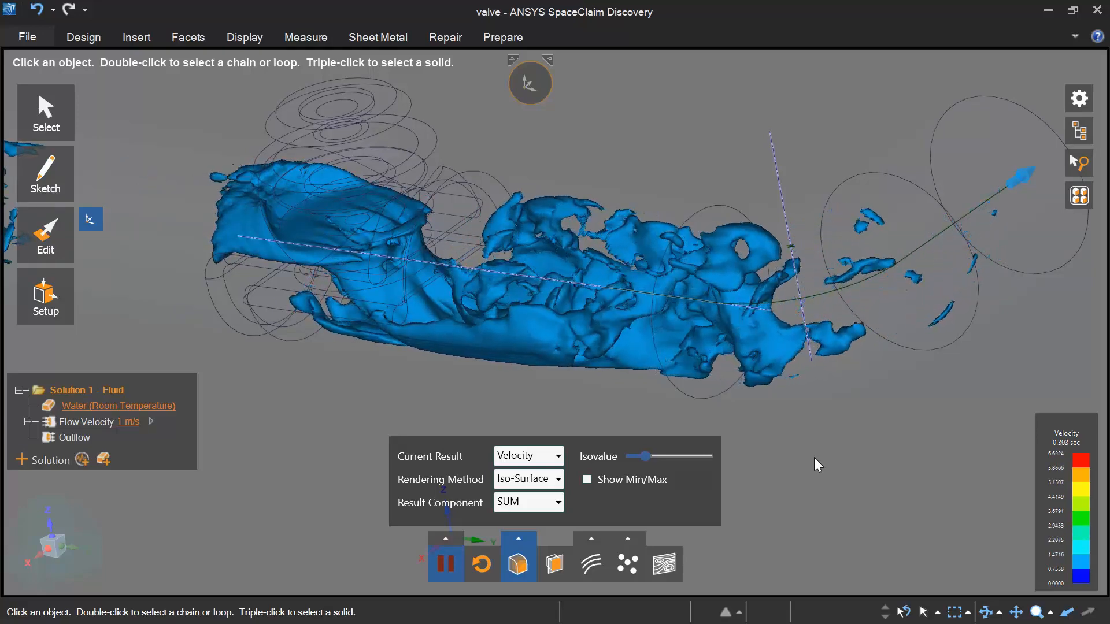
pyautogui.click(479, 565)
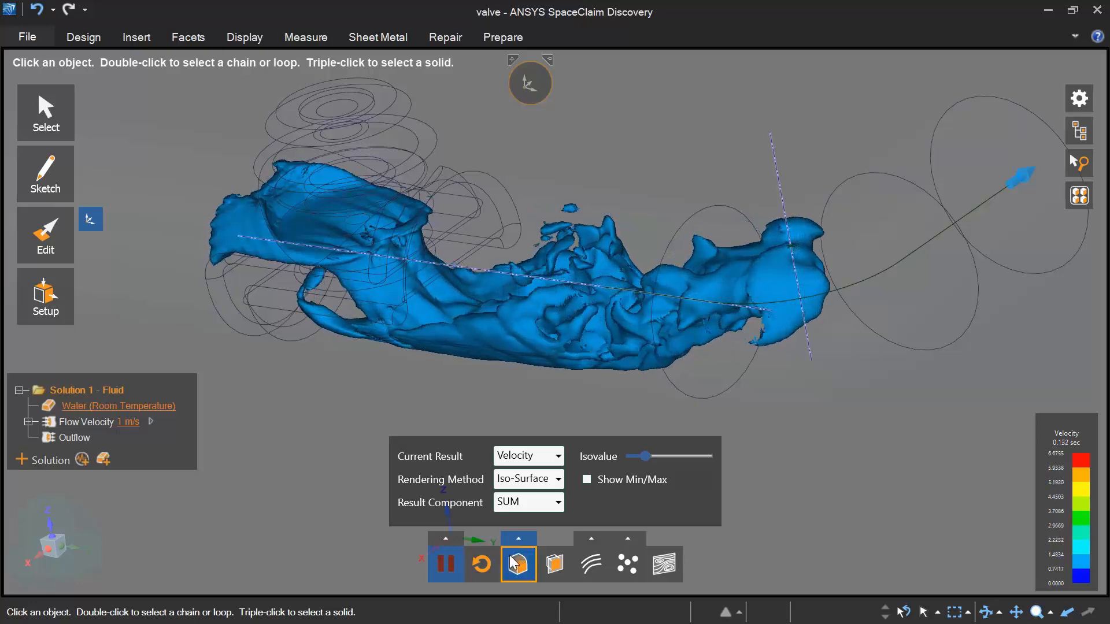
# - Hide the iso-surface results on the body and display the flow as streamlines
pyautogui.click(522, 573)
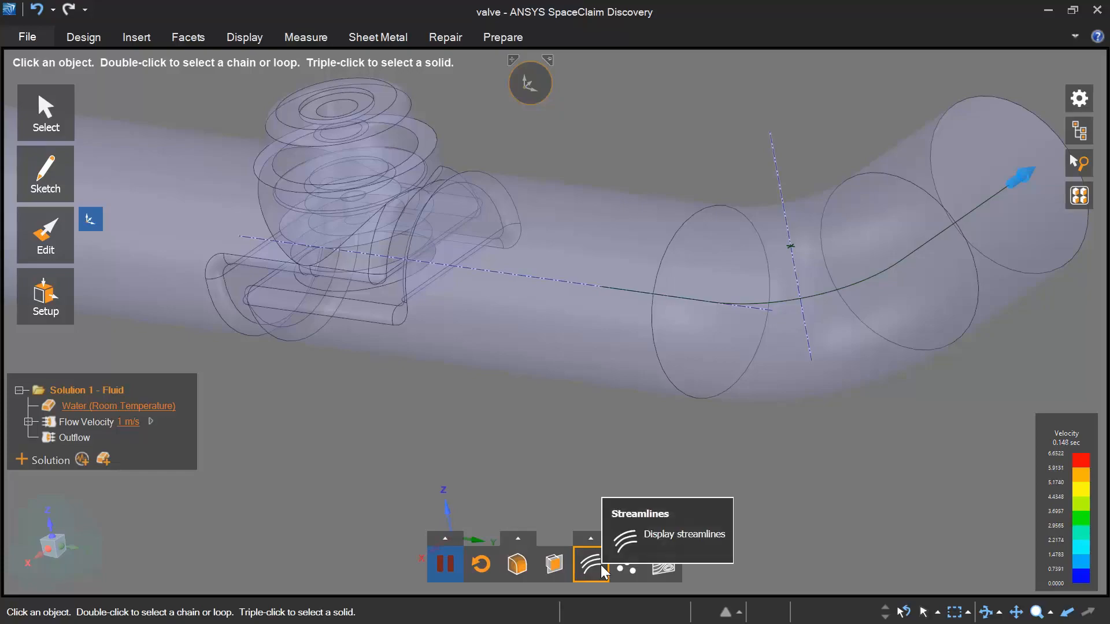
pyautogui.click(601, 564)
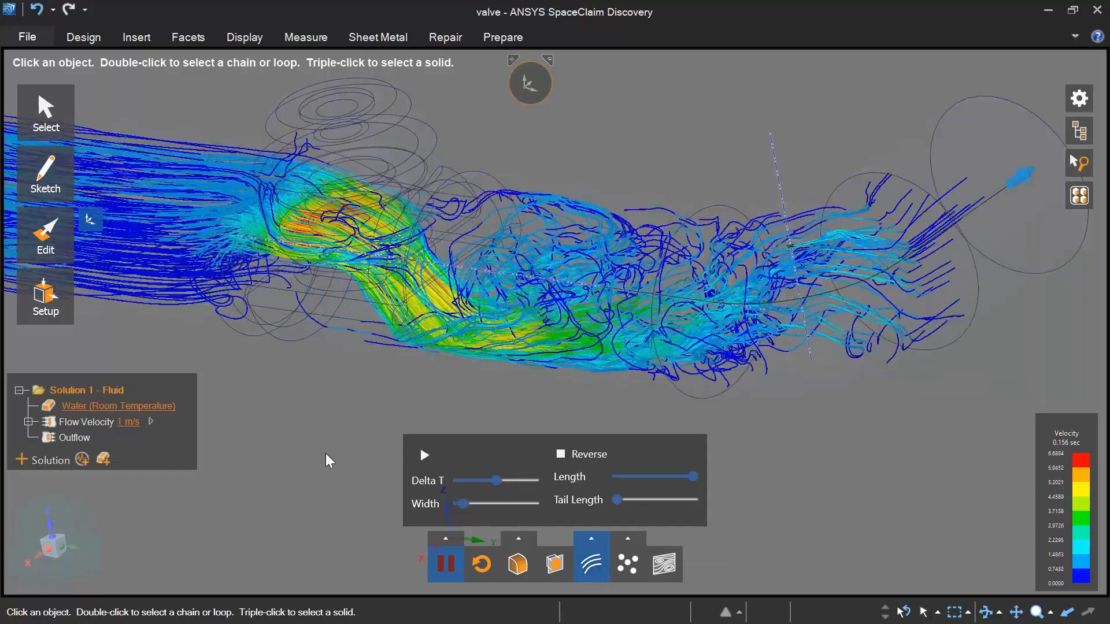
# - Shorten the streamlines slightly and raise their tail length to near maximum
pyautogui.moveTo(325, 453); pyautogui.dragTo(451, 372, button='middle')
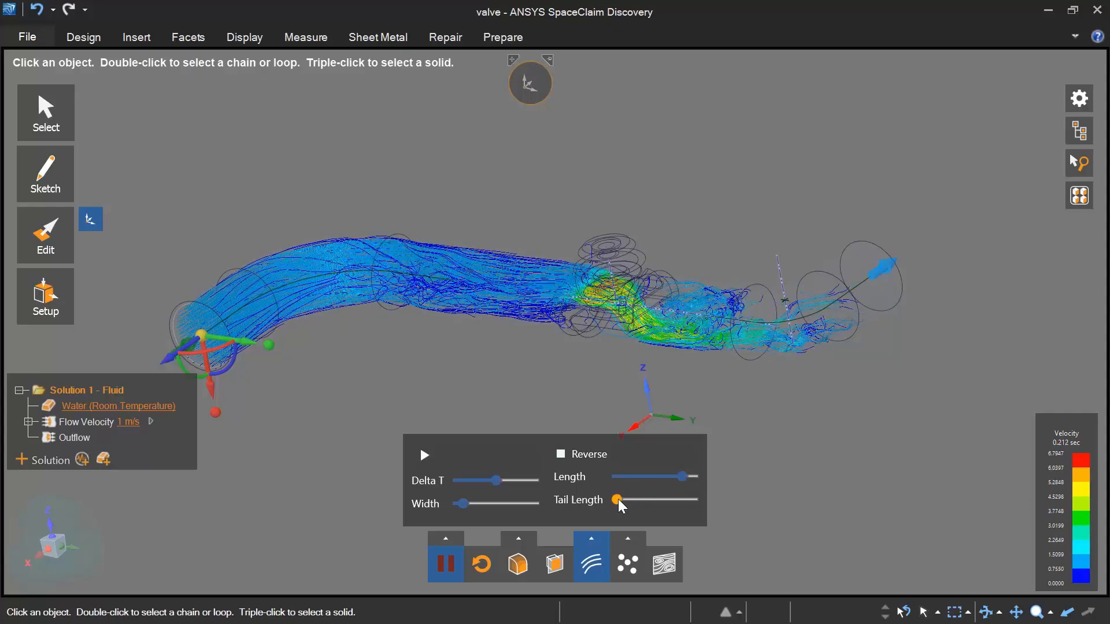
pyautogui.moveTo(618, 501); pyautogui.dragTo(630, 501)
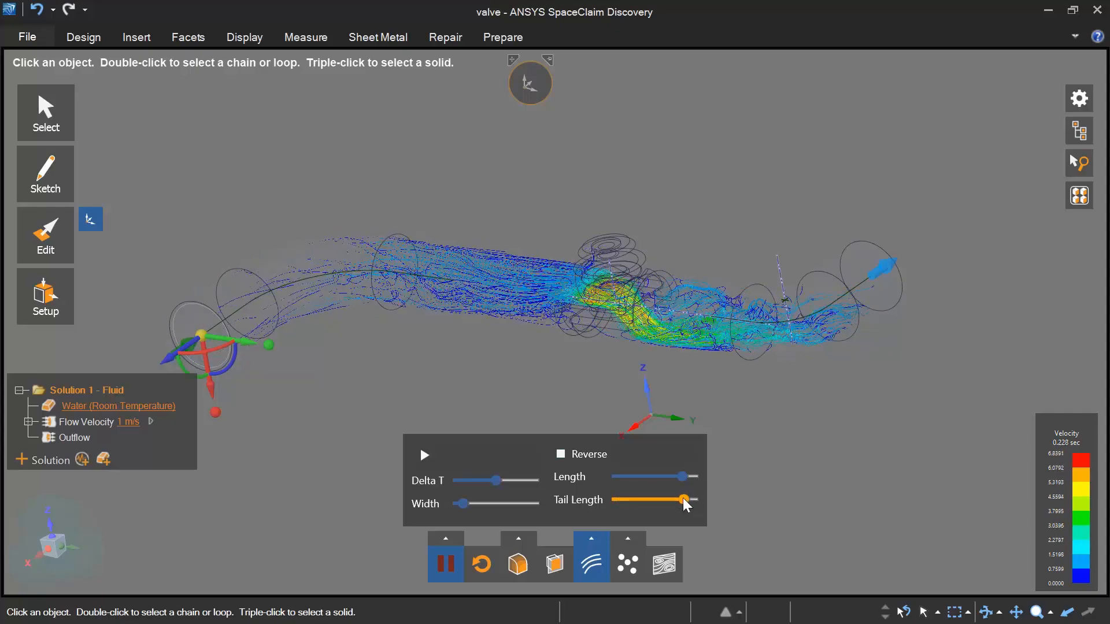
pyautogui.moveTo(685, 501); pyautogui.dragTo(651, 500)
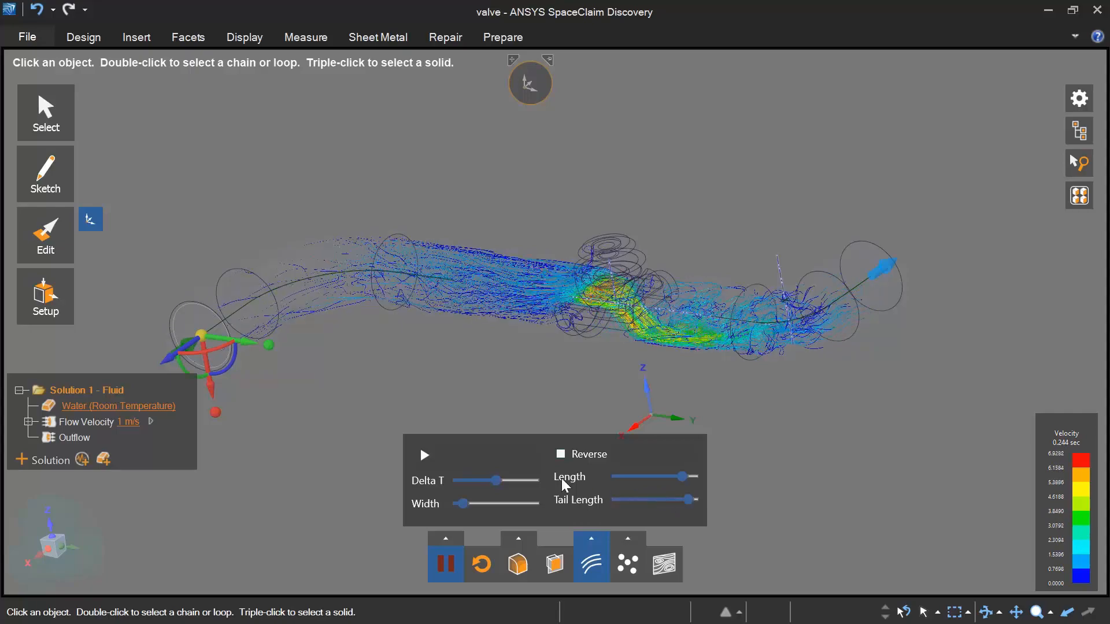
# - Increase the streamlines' Delta T and width slightly and inspect the thicker lines around the valve
pyautogui.moveTo(496, 482)
pyautogui.mouseDown()
pyautogui.moveTo(536, 484)
pyautogui.moveTo(462, 483)
pyautogui.moveTo(526, 483)
pyautogui.moveTo(512, 479)
pyautogui.mouseUp()
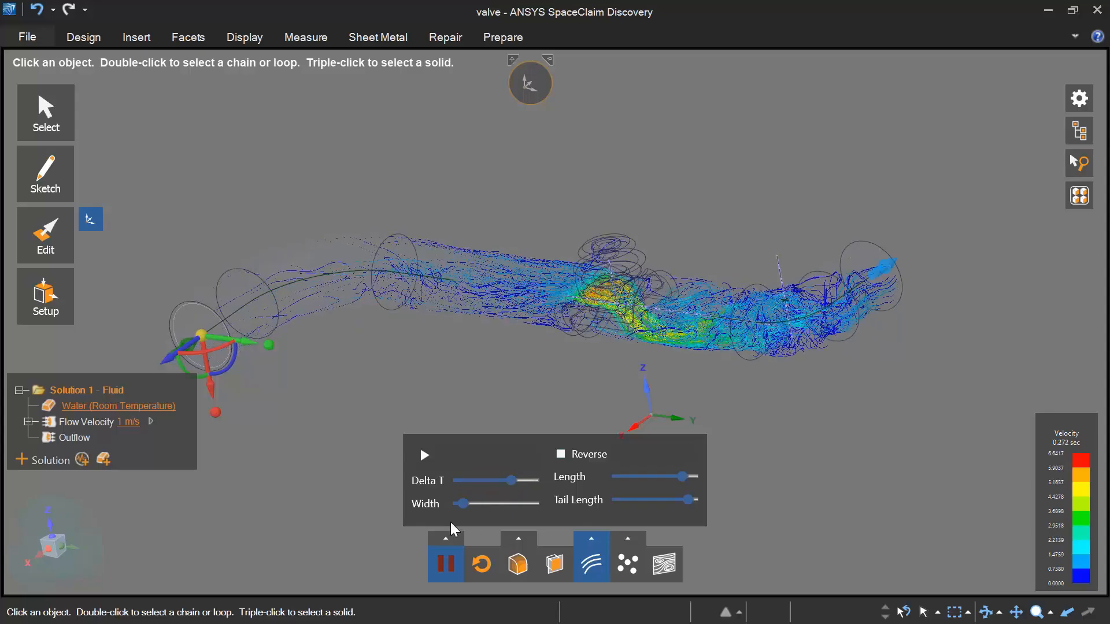
pyautogui.moveTo(461, 506); pyautogui.dragTo(475, 513)
pyautogui.scroll(5, 590, 317)
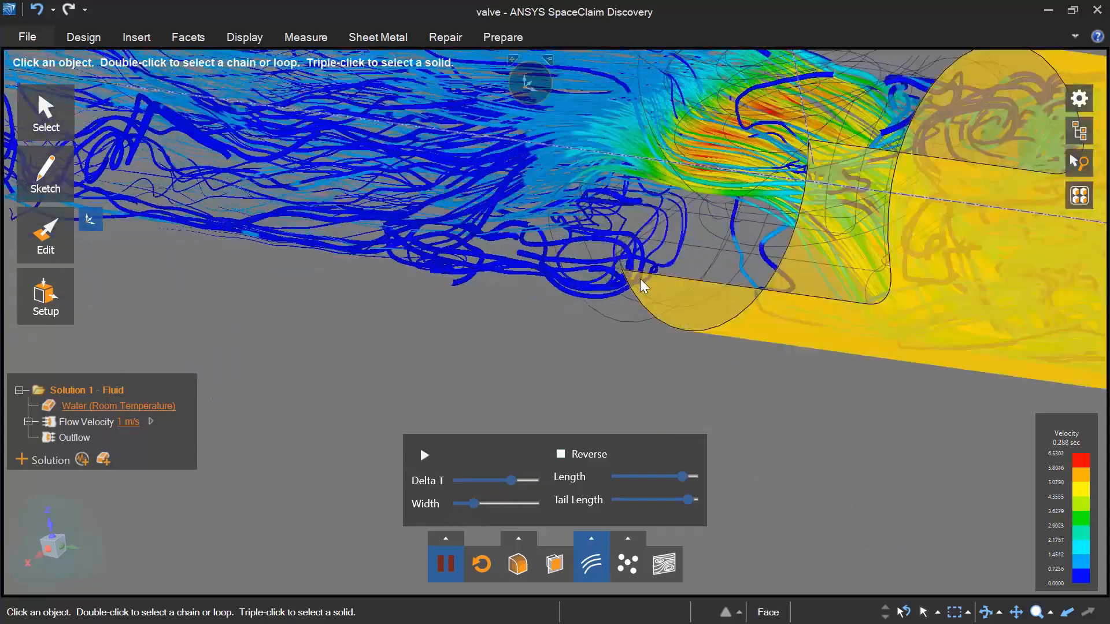
pyautogui.scroll(-5, 728, 421)
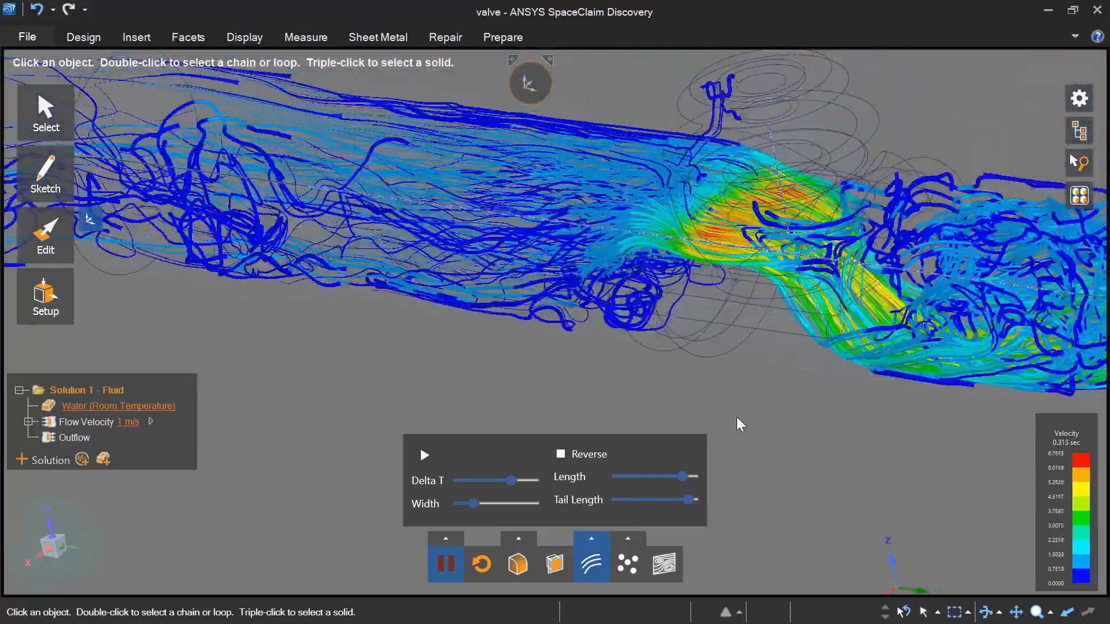
# - Move the streamline source from the pipe inlet along the pipe to the straight section just upstream of the valve
pyautogui.scroll(-4, 737, 418)
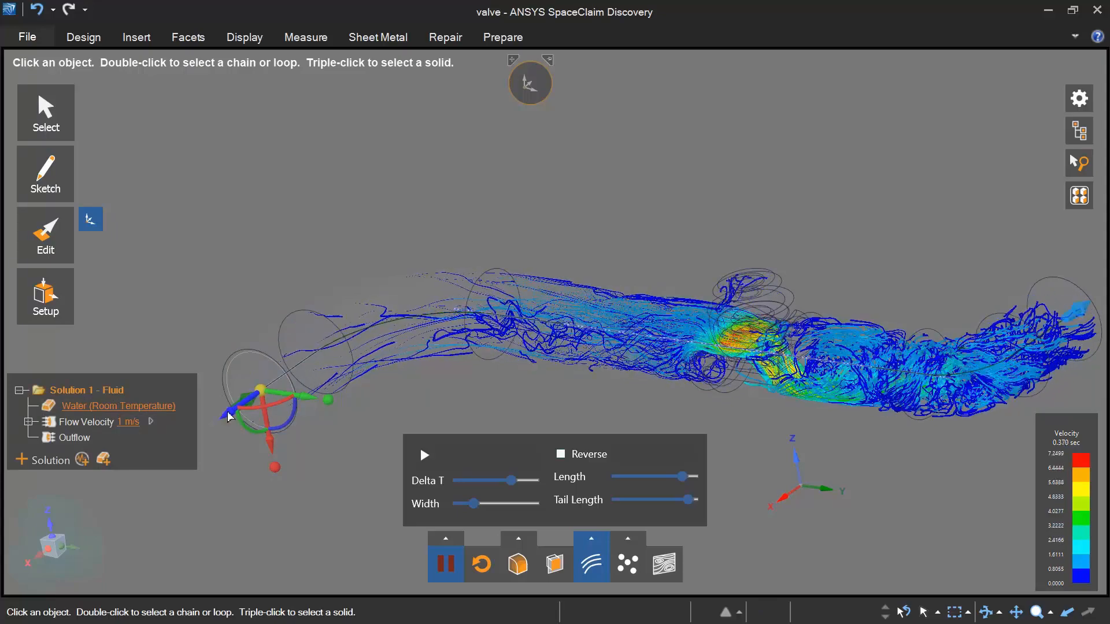
pyautogui.moveTo(230, 416); pyautogui.dragTo(385, 382)
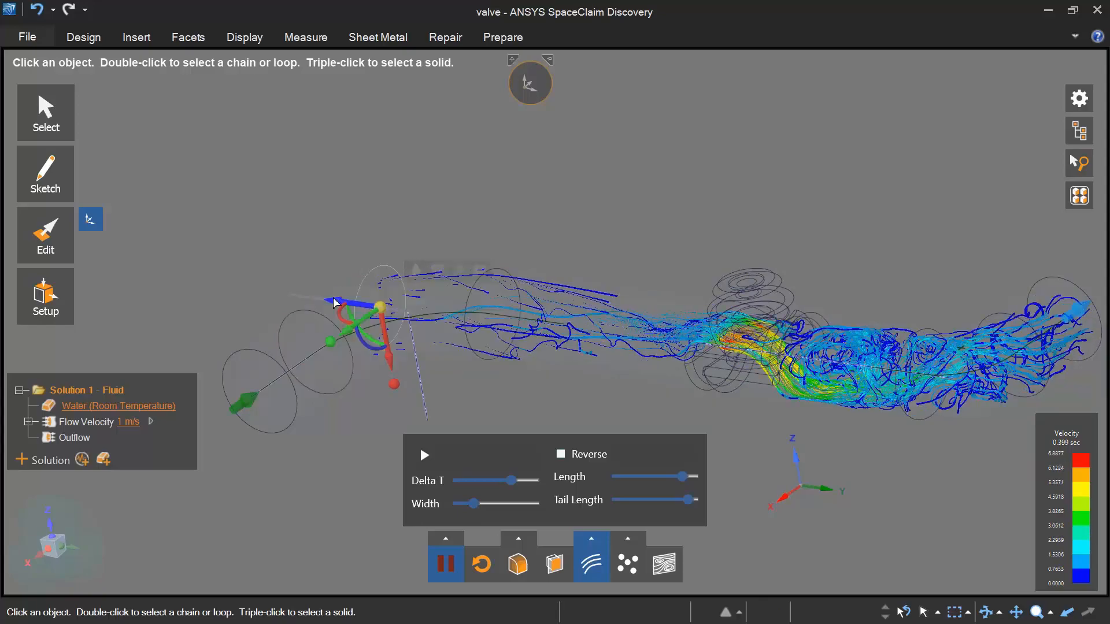
pyautogui.moveTo(343, 305); pyautogui.dragTo(566, 314)
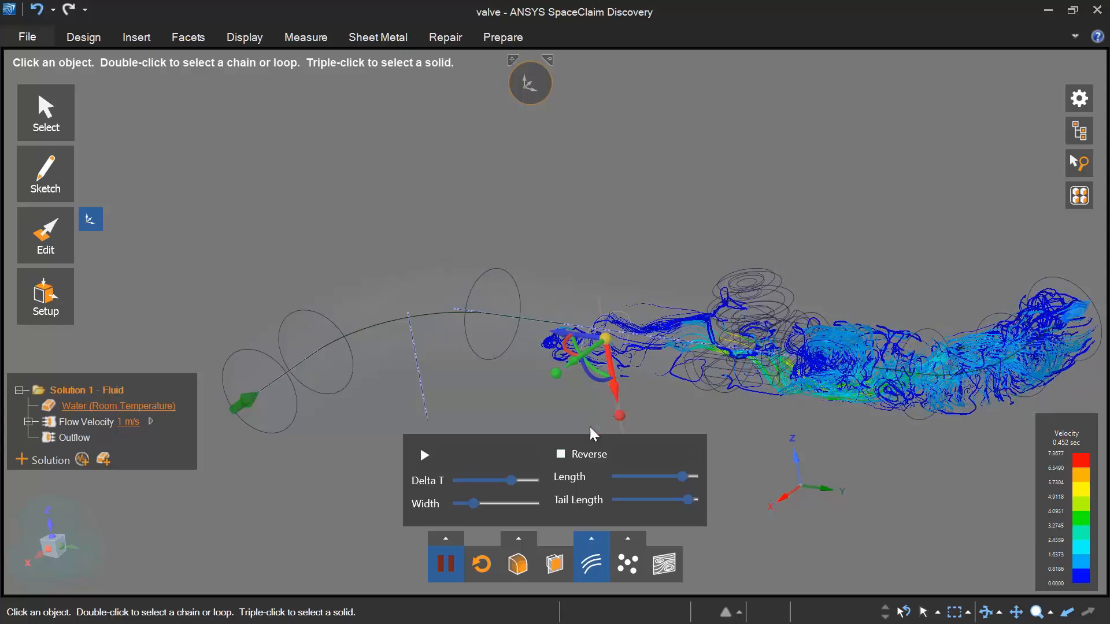
# - Reduce the streamline width slightly and extend the length to its maximum, trying out the Reverse option
pyautogui.moveTo(474, 504)
pyautogui.mouseDown()
pyautogui.moveTo(459, 505)
pyautogui.moveTo(472, 505)
pyautogui.mouseUp()
pyautogui.click(560, 453)
pyautogui.moveTo(679, 473); pyautogui.dragTo(729, 485)
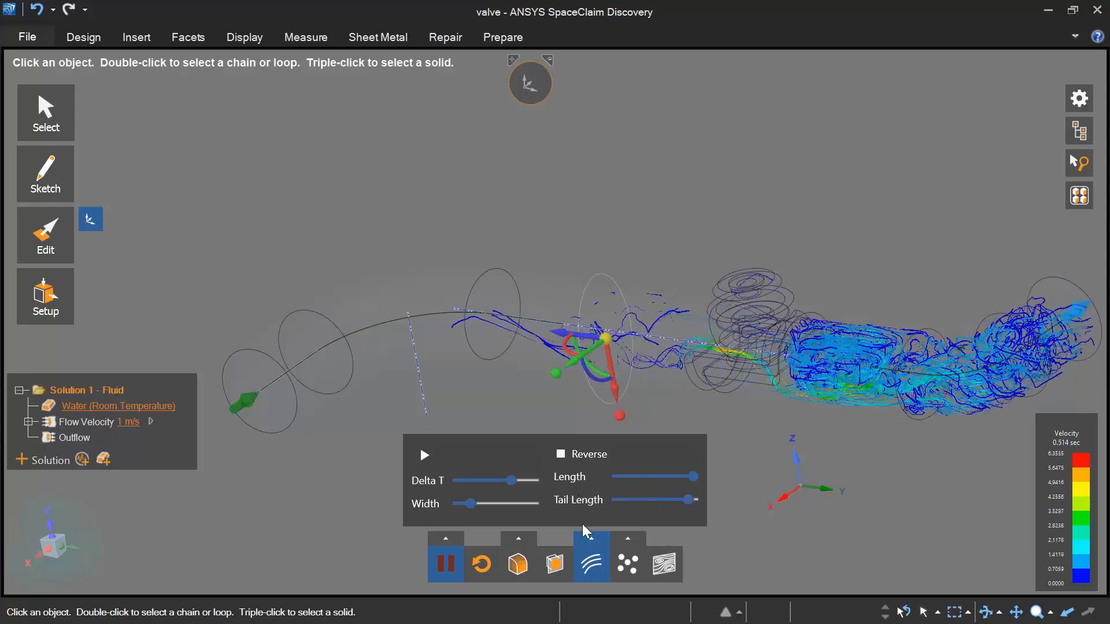
# - Replace the streamlines with a particle display and reduce the particles' Delta T and Size to about a quarter of their ranges
pyautogui.click(604, 576)
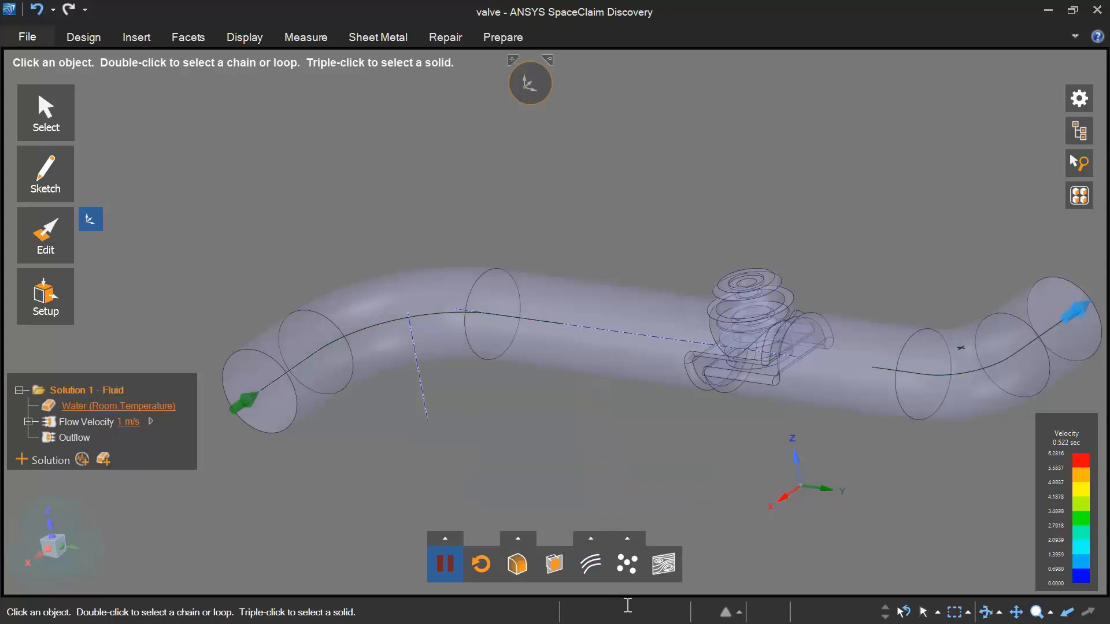
pyautogui.click(625, 572)
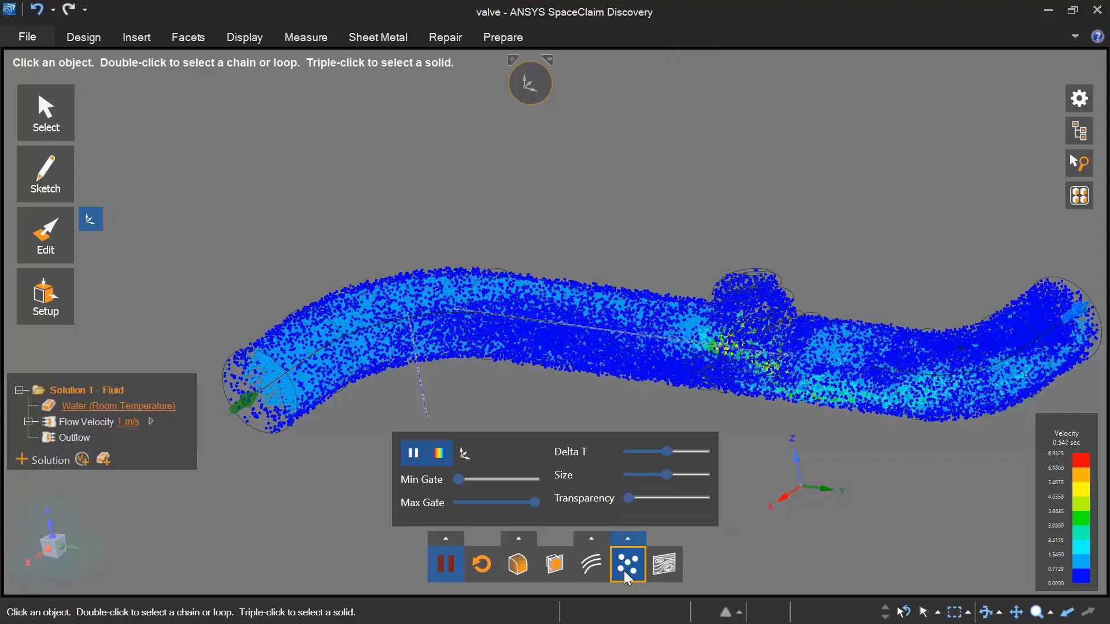
pyautogui.scroll(5, 727, 455)
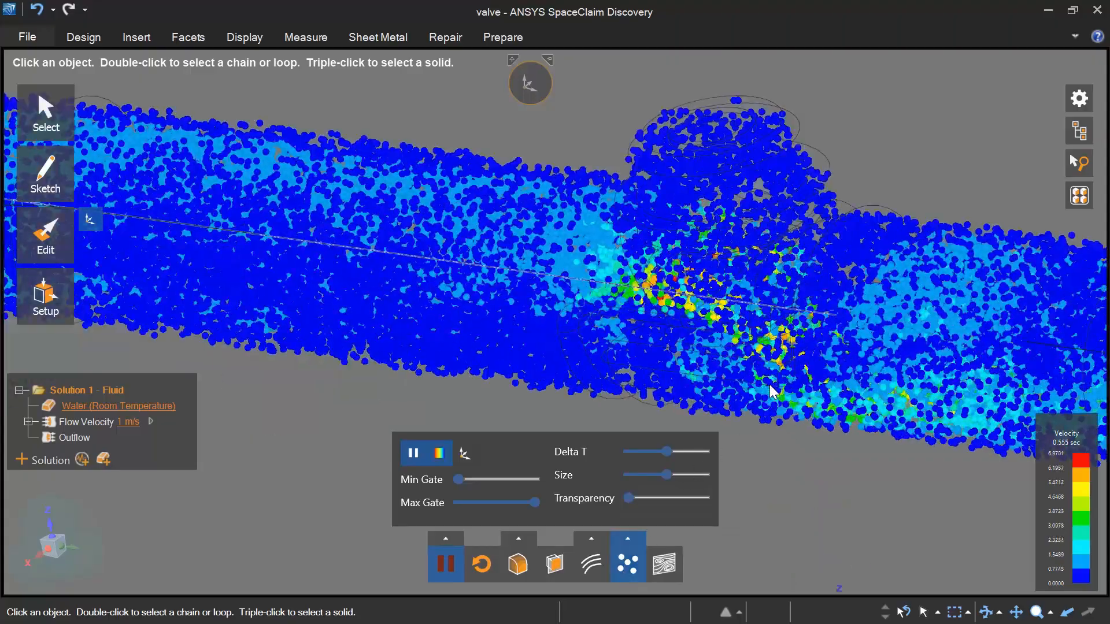
pyautogui.moveTo(667, 456); pyautogui.dragTo(647, 474)
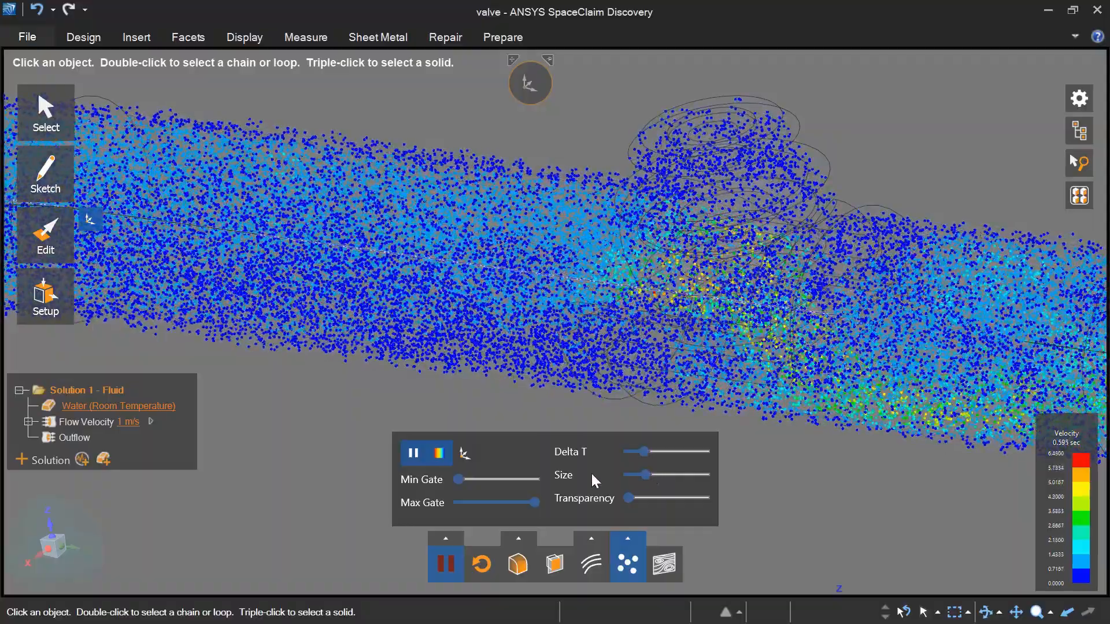
# - Raise the particles' Min Gate to about a fifth of its range and try the Max Gate, ending at its maximum
pyautogui.moveTo(457, 477); pyautogui.dragTo(471, 478)
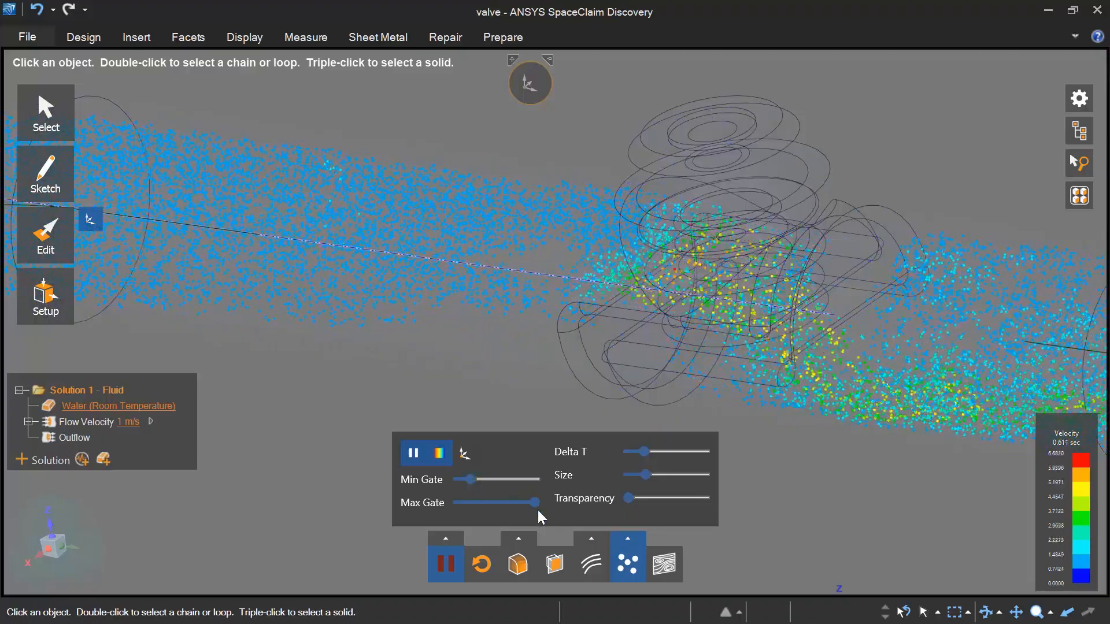
pyautogui.moveTo(534, 502); pyautogui.dragTo(515, 501)
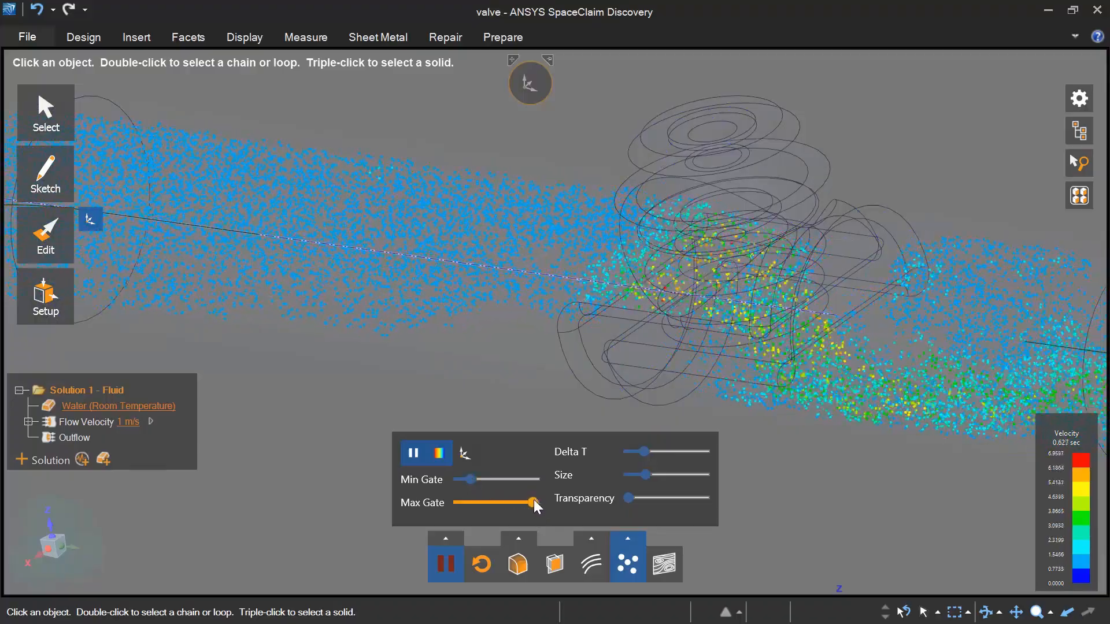
pyautogui.moveTo(551, 500); pyautogui.dragTo(572, 511)
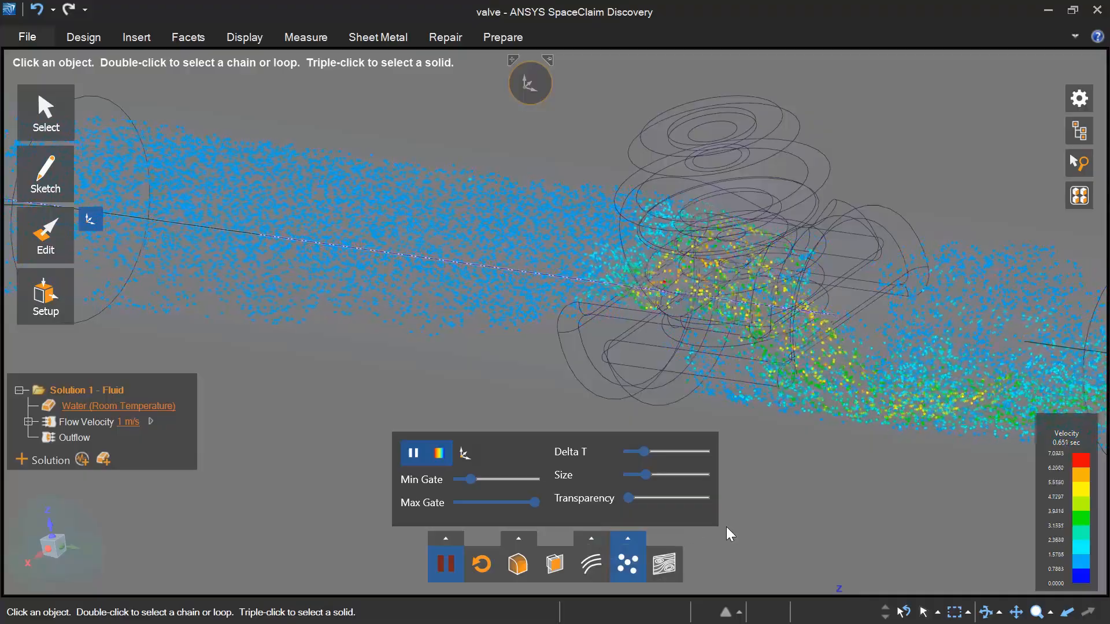
# - Hide the particles and display the swirling flow-texture velocity plane across the pipe
pyautogui.click(630, 561)
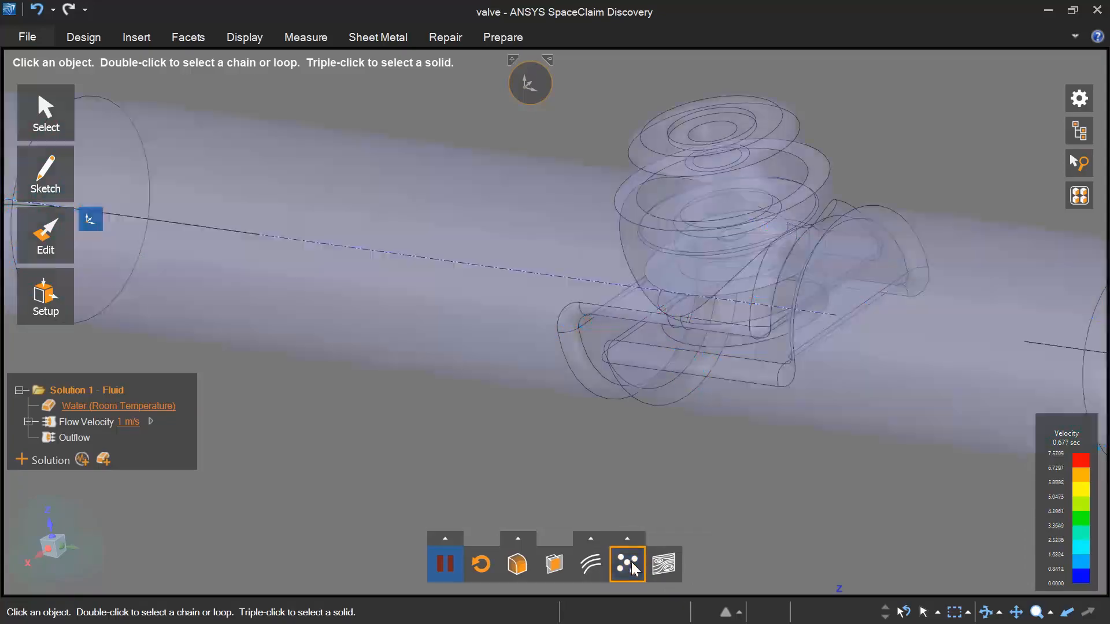
pyautogui.click(663, 564)
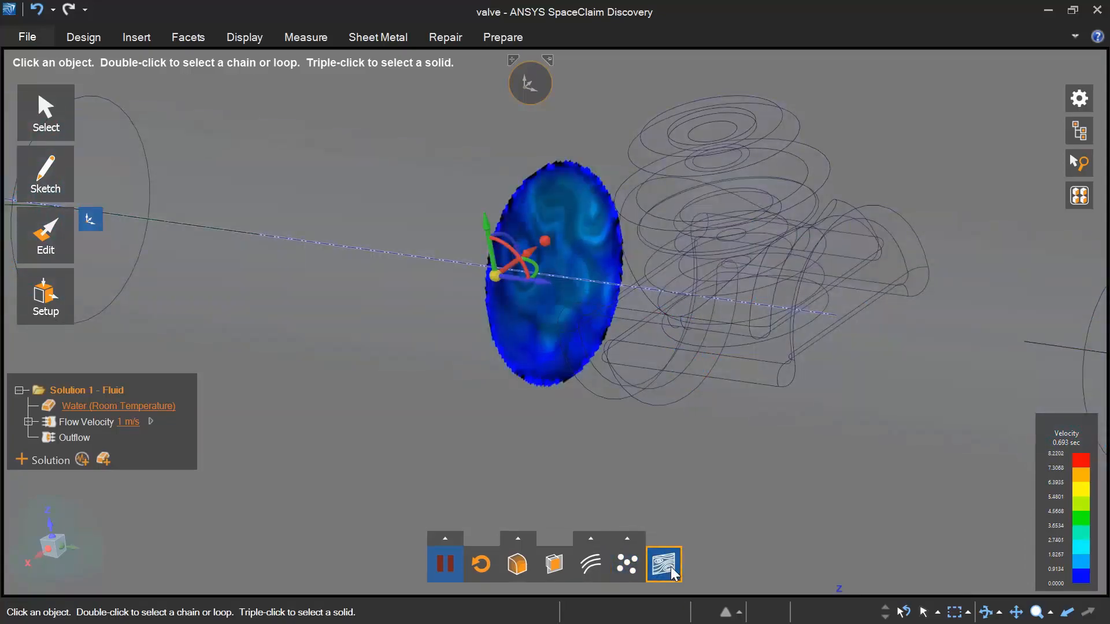
# - Rotate the flow-texture plane to run lengthwise along the pipe and shift it downward through the lower part of the valve
pyautogui.scroll(-4, 625, 497)
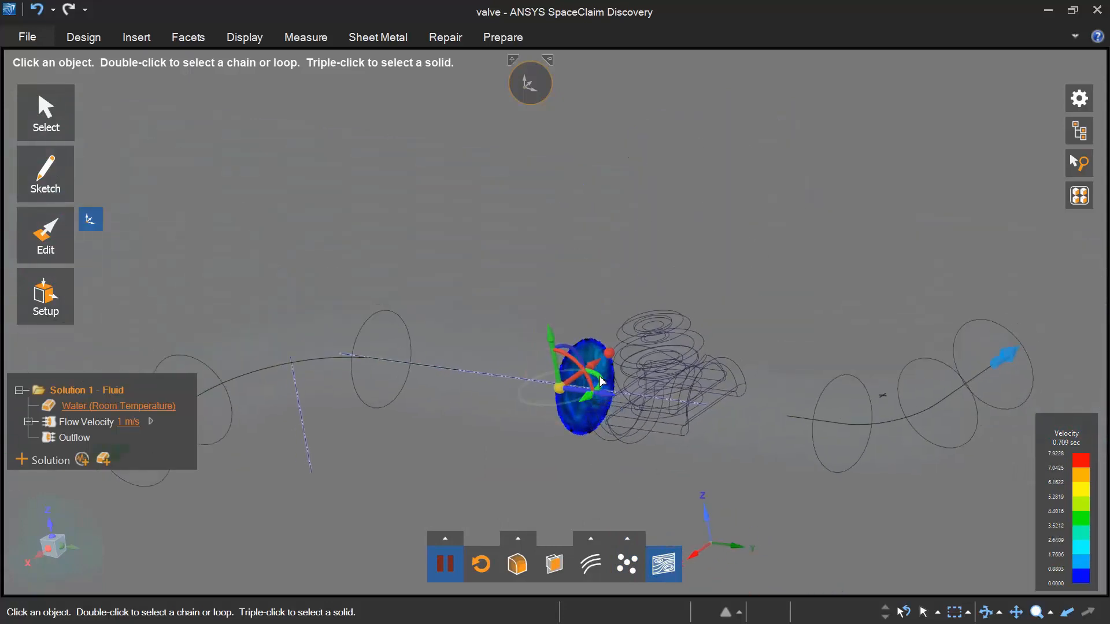
pyautogui.moveTo(601, 381); pyautogui.dragTo(543, 372)
pyautogui.moveTo(637, 471); pyautogui.dragTo(636, 517, button='middle')
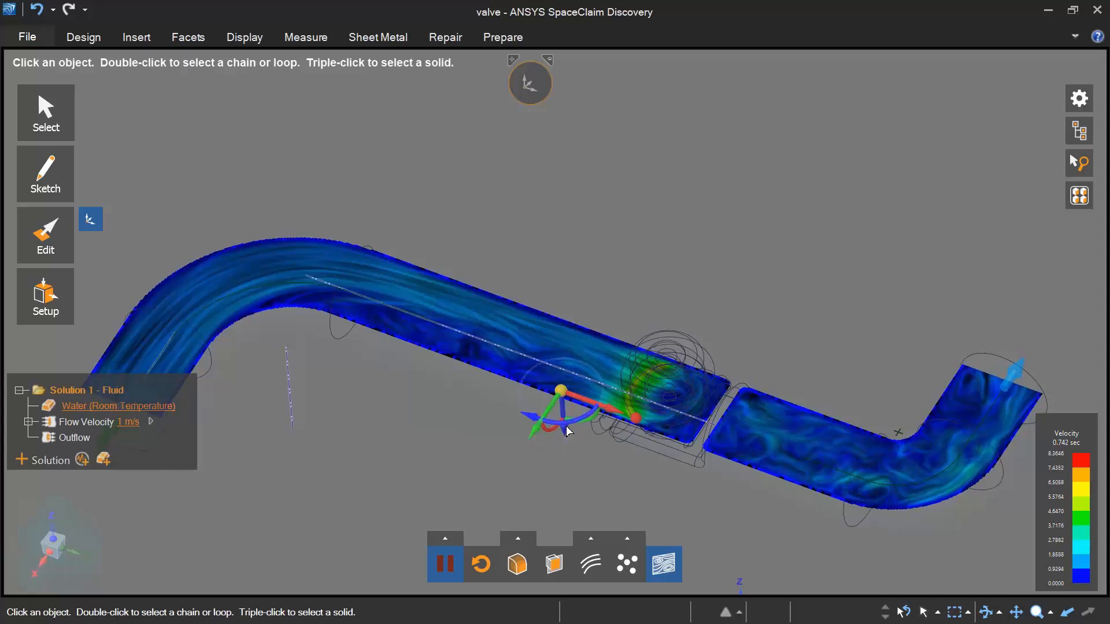
pyautogui.moveTo(568, 434); pyautogui.dragTo(569, 451)
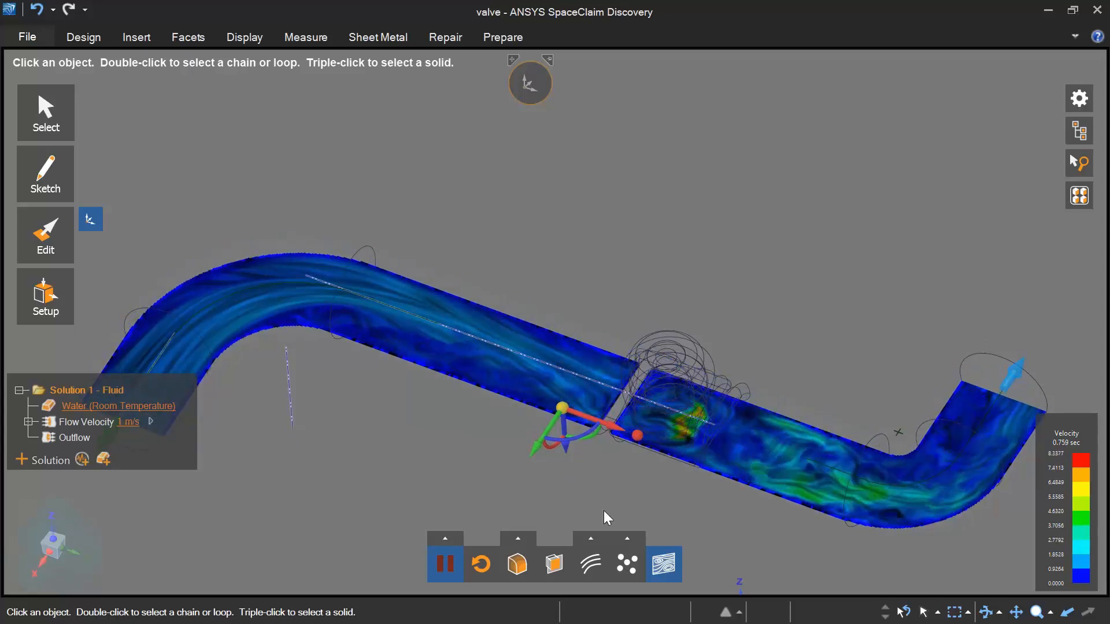
# - Examine the flow texture in the valve and downstream pipe up close, and hide the flow-texture plane
pyautogui.keyDown('shift'); pyautogui.moveTo(600, 511); pyautogui.dragTo(524, 409, button='middle'); pyautogui.keyUp('shift')
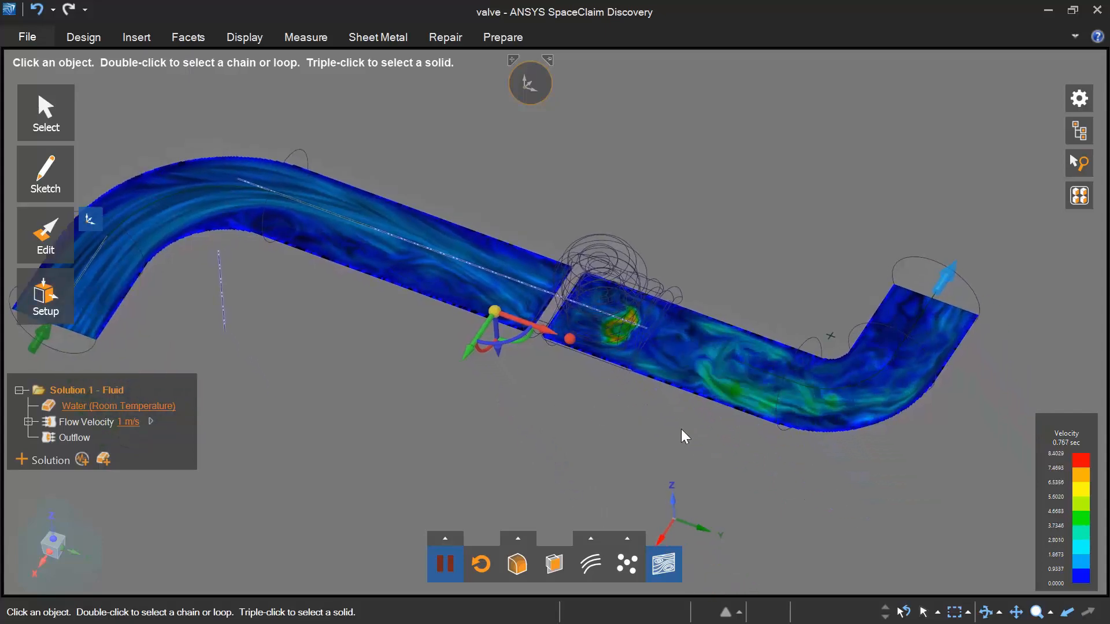
pyautogui.scroll(5, 684, 437)
pyautogui.keyDown('shift'); pyautogui.moveTo(726, 497); pyautogui.dragTo(745, 574, button='middle'); pyautogui.keyUp('shift')
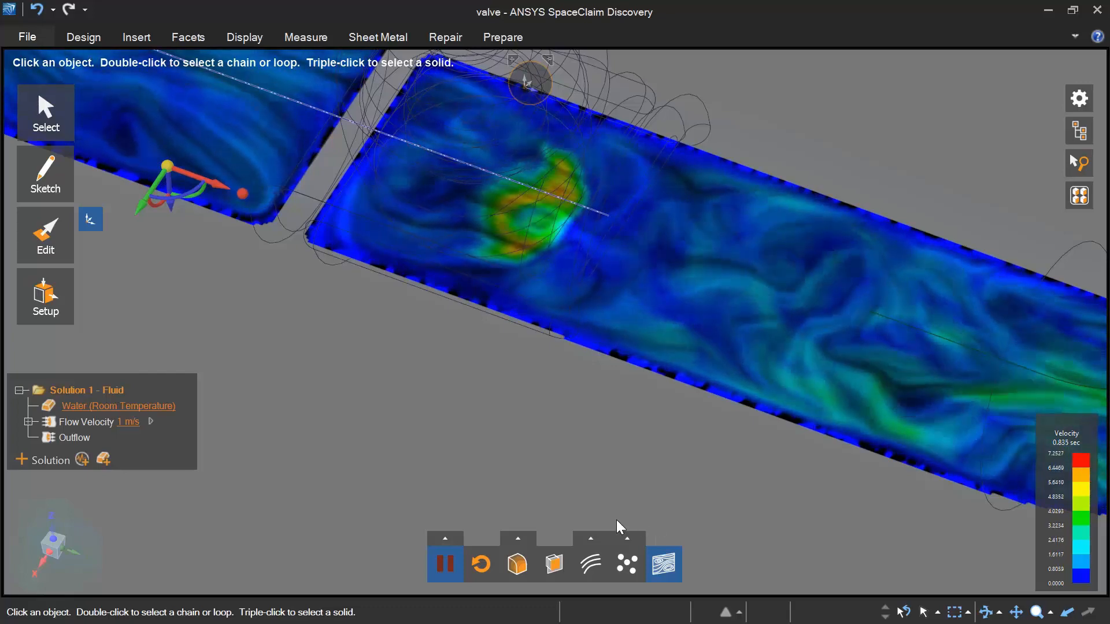
pyautogui.click(664, 562)
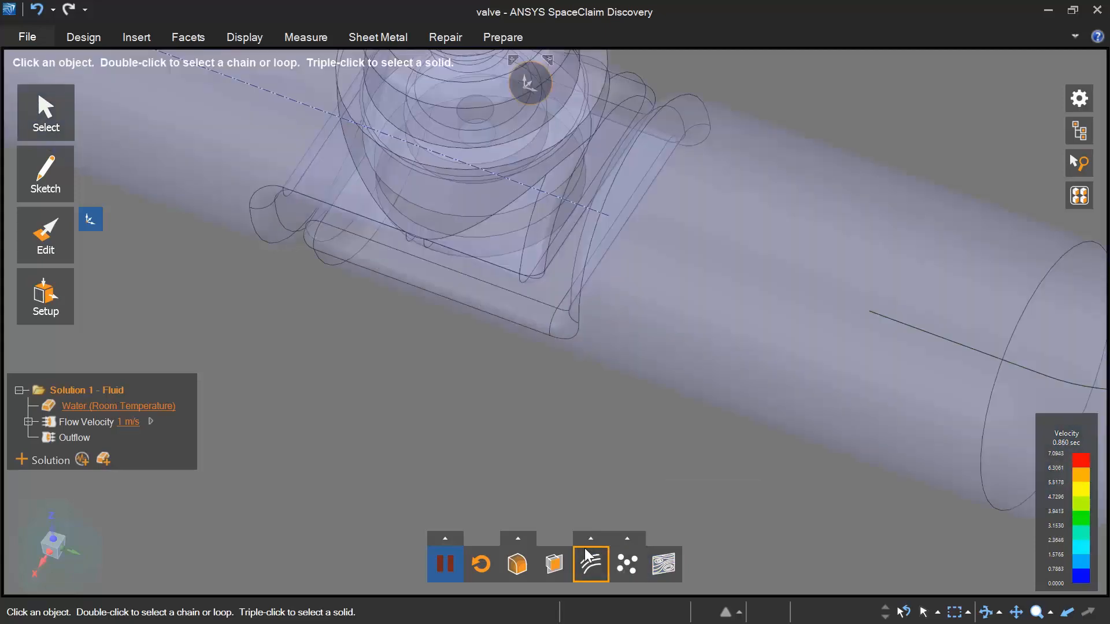
# - Select all faces of the valve plug using the saved "valve" named selection
pyautogui.scroll(-3, 474, 424)
pyautogui.scroll(2, 483, 456)
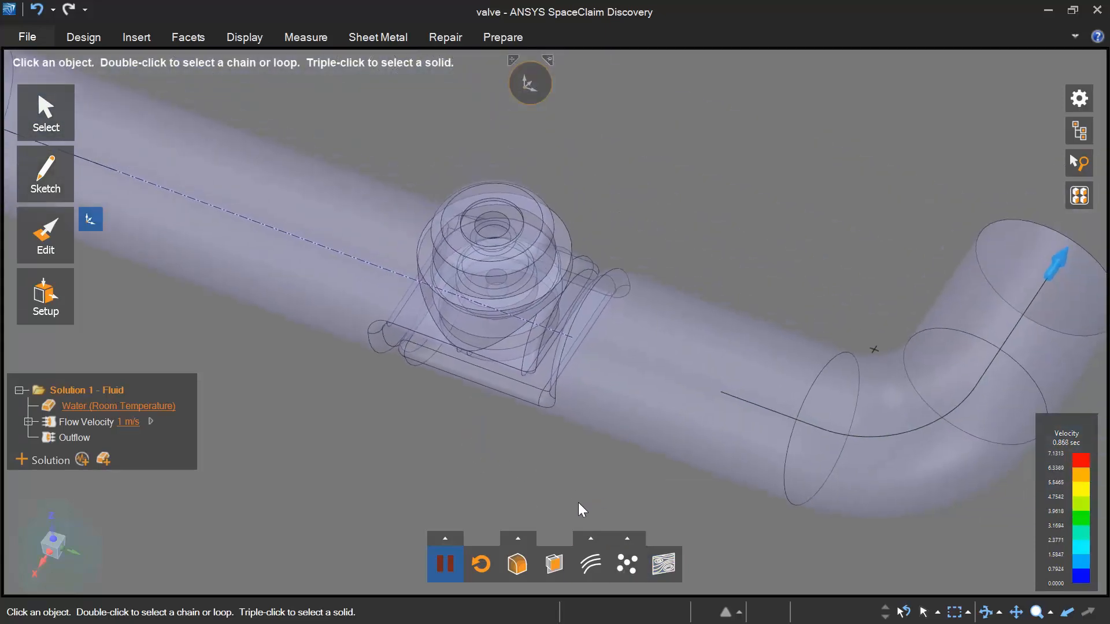
pyautogui.scroll(-3, 535, 455)
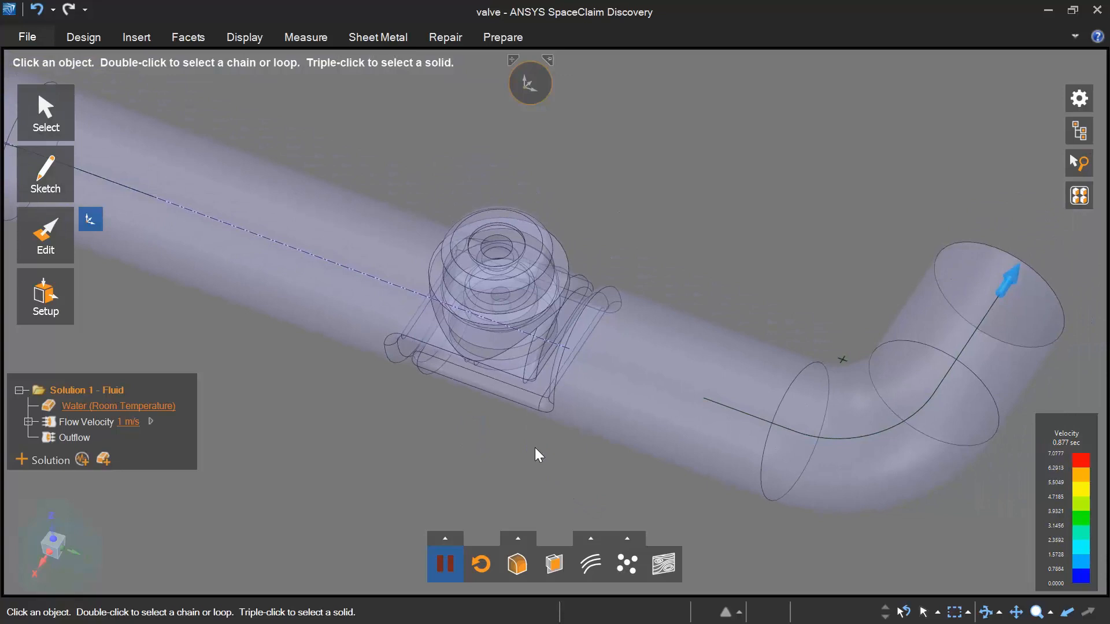
pyautogui.click(1078, 130)
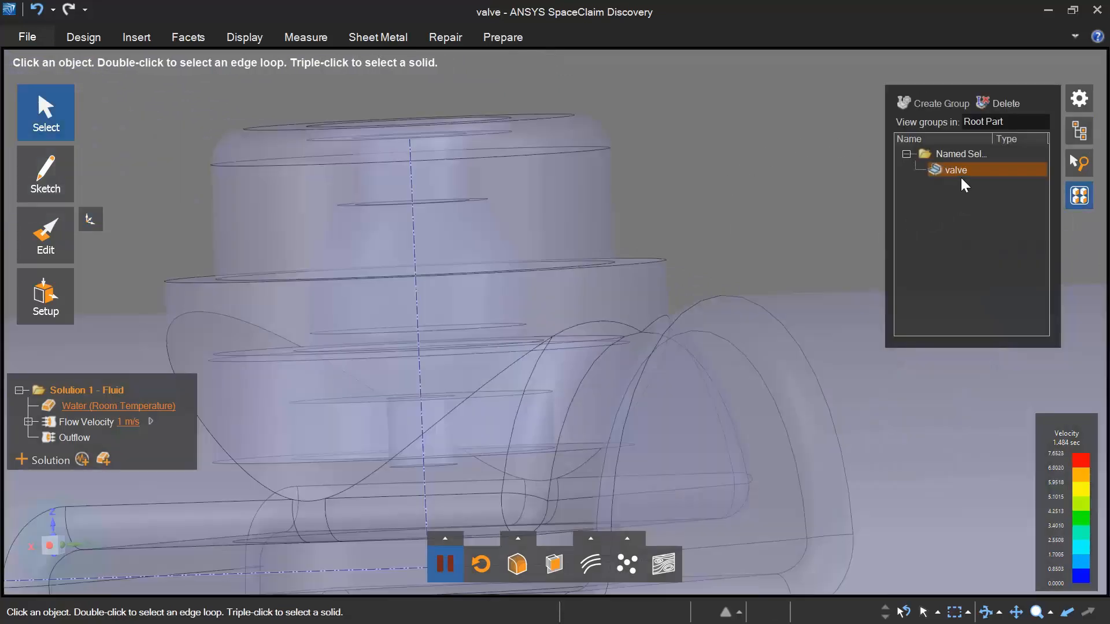
pyautogui.click(960, 174)
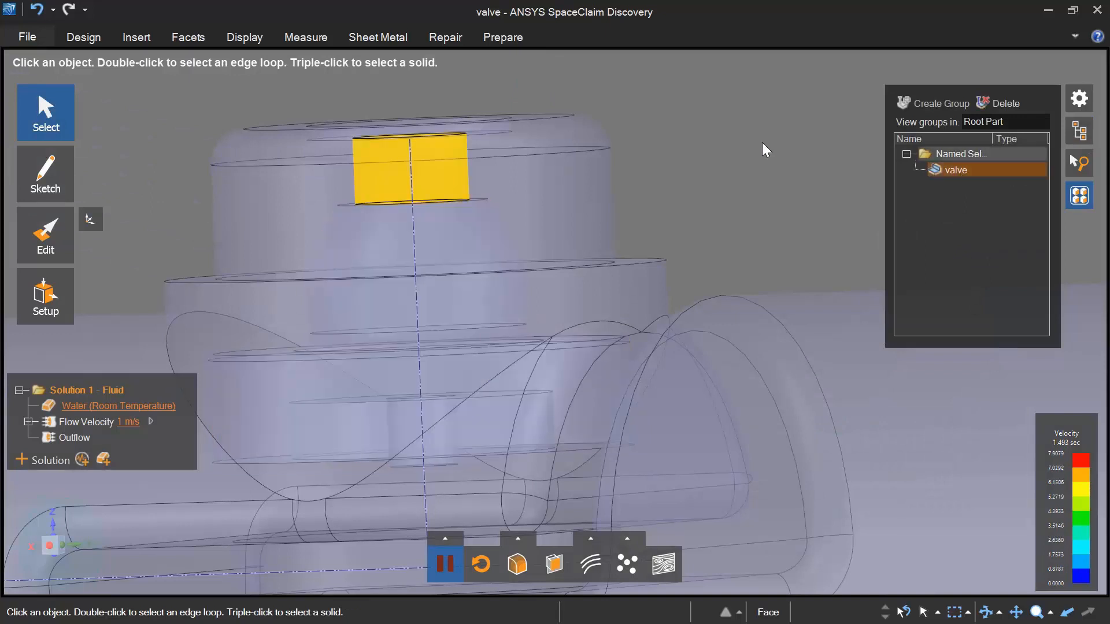
pyautogui.click(969, 167)
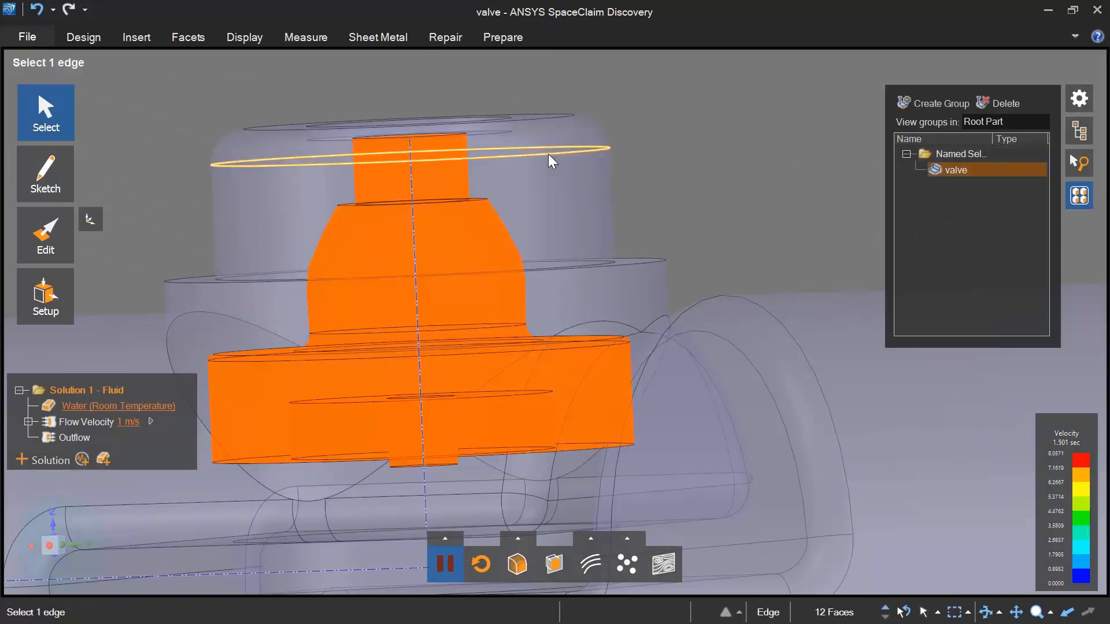
# - Add a chart of the total force in Y direction on the selected valve faces and place it beside the valve
pyautogui.rightClick(443, 180)
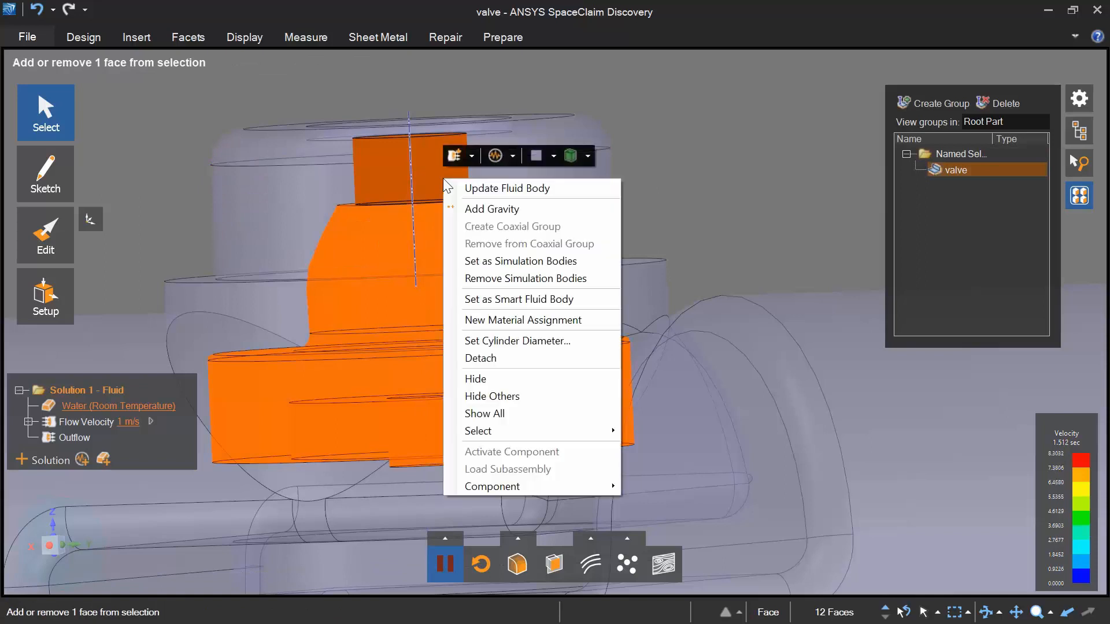
pyautogui.click(513, 156)
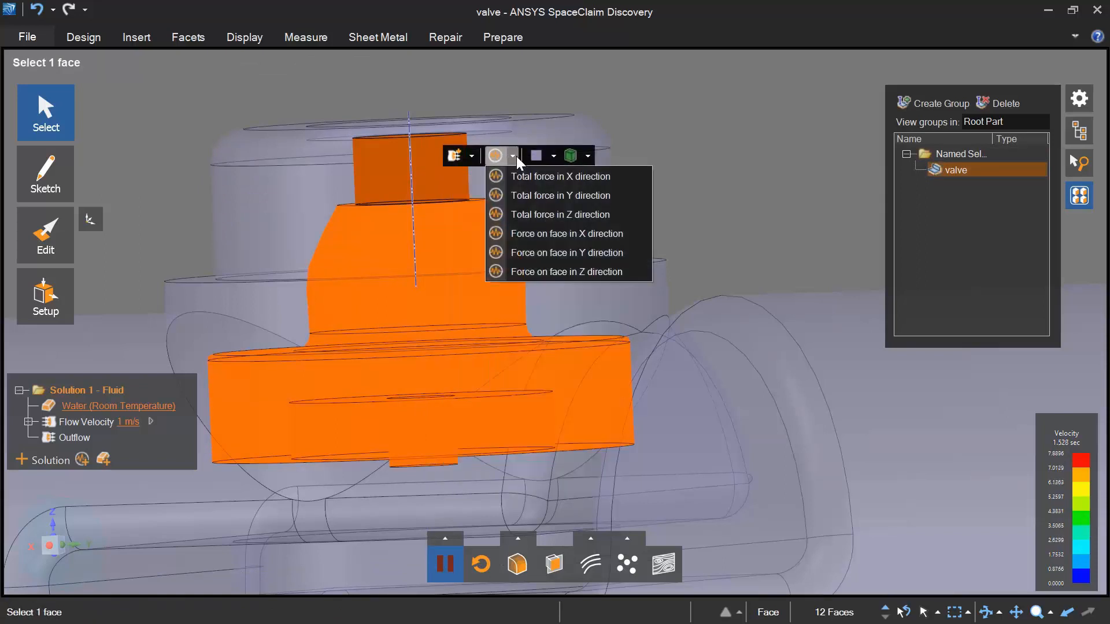
pyautogui.click(579, 191)
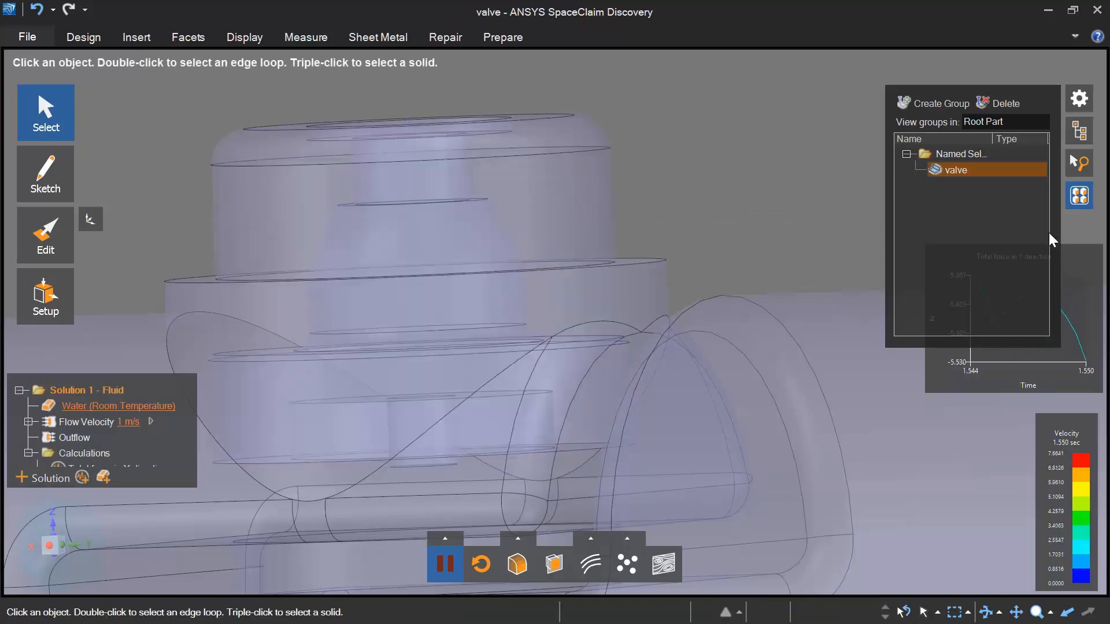
pyautogui.click(1076, 196)
pyautogui.moveTo(1039, 256); pyautogui.dragTo(738, 91)
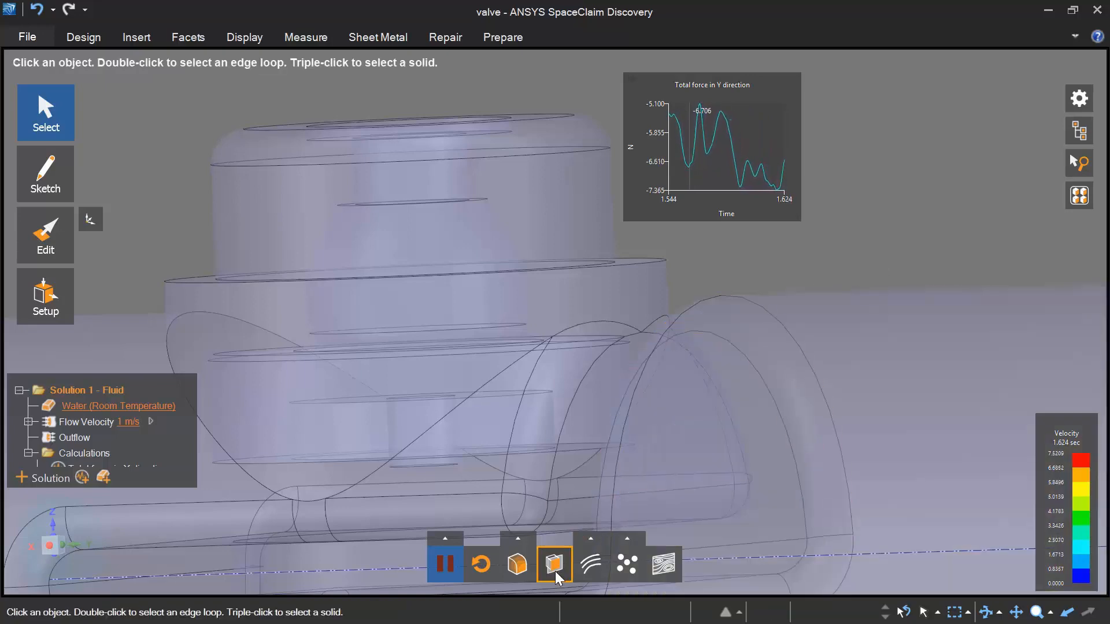
# - Show the velocity on the lengthwise section plane using the Surface rendering method and bring the whole valve section into view
pyautogui.click(556, 573)
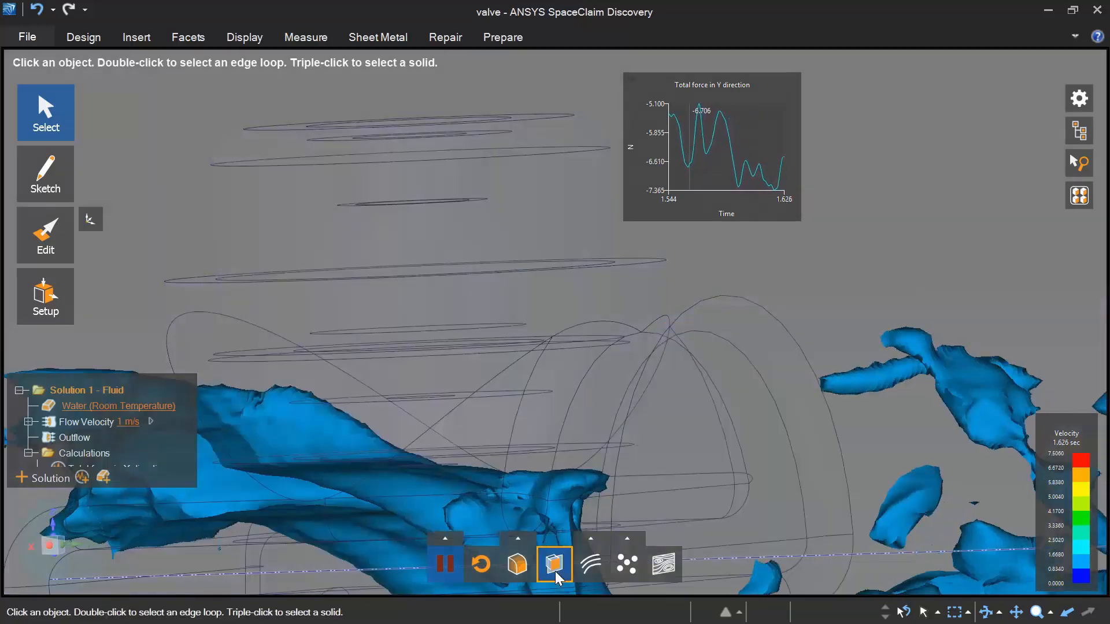
pyautogui.click(519, 539)
pyautogui.click(536, 480)
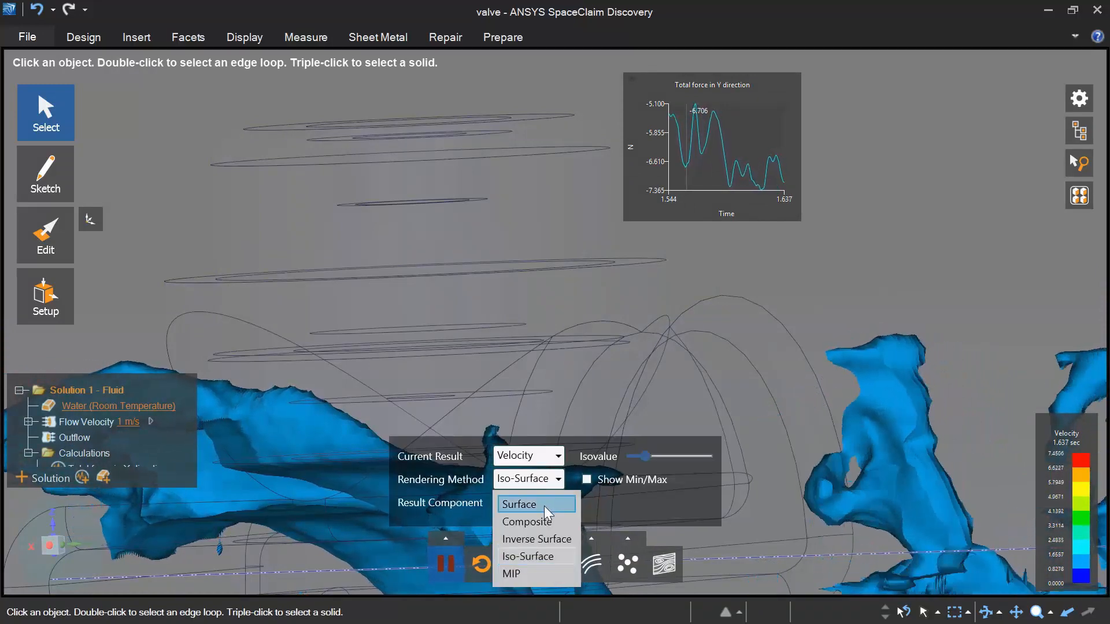
pyautogui.click(543, 505)
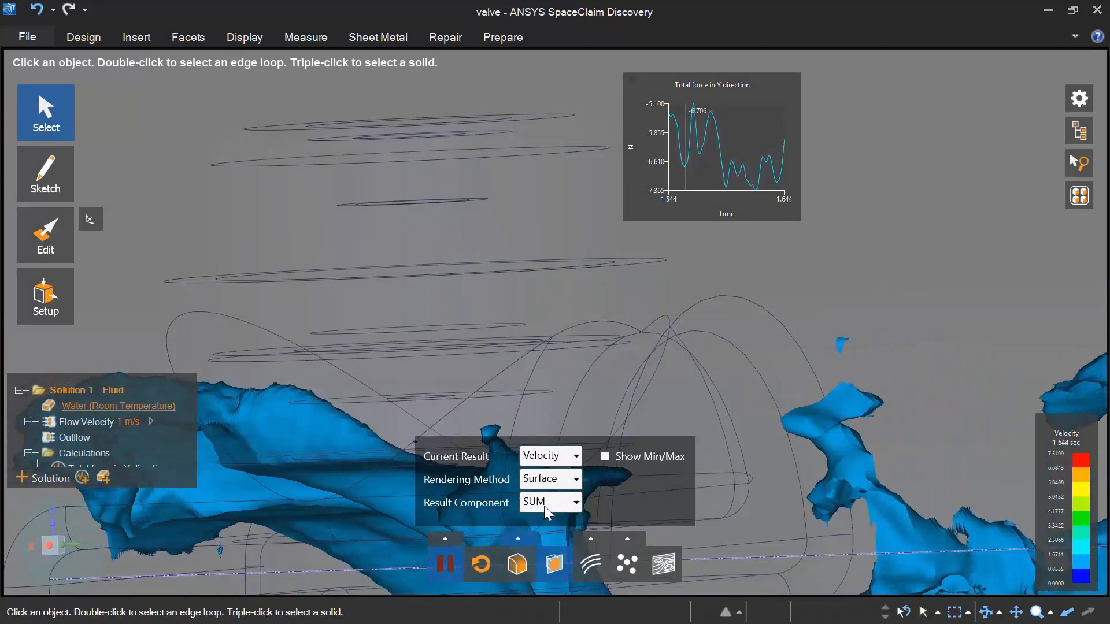
pyautogui.keyDown('ctrl'); pyautogui.moveTo(568, 338); pyautogui.dragTo(574, 201, button='middle'); pyautogui.keyUp('ctrl')
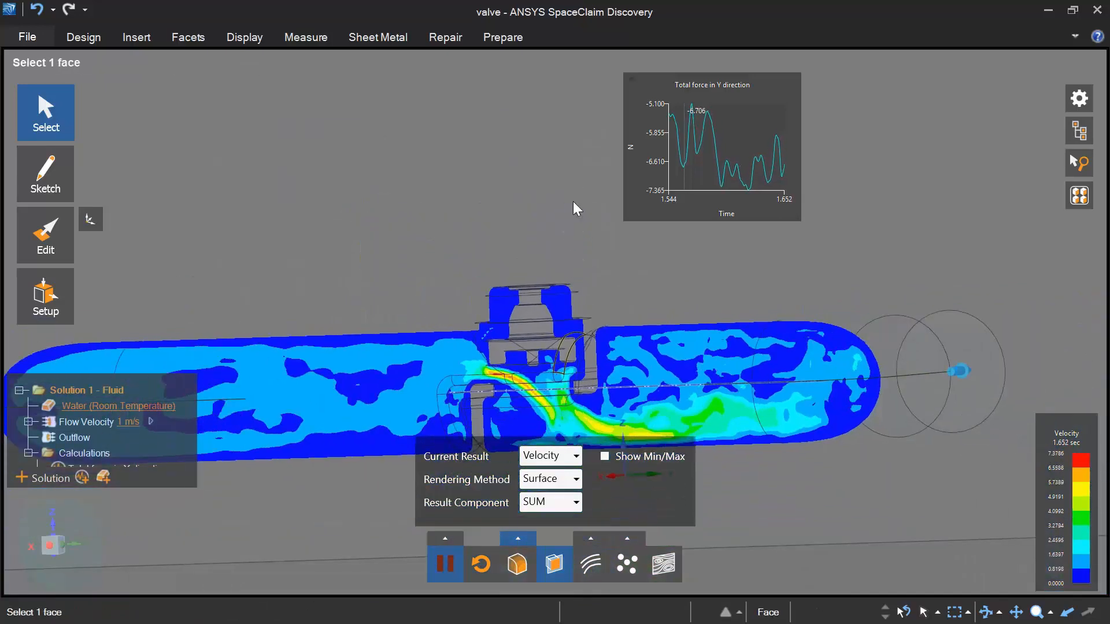
# - Restart the simulation and move the Y-force chart to the empty space above the inlet-side pipe
pyautogui.click(482, 565)
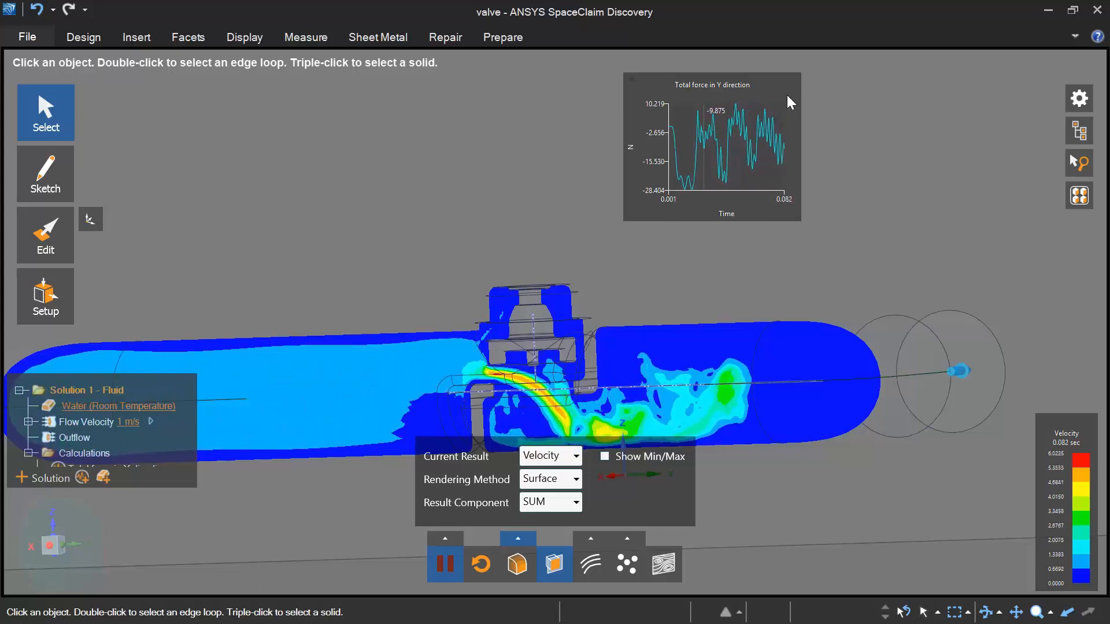
pyautogui.moveTo(733, 88); pyautogui.dragTo(314, 109)
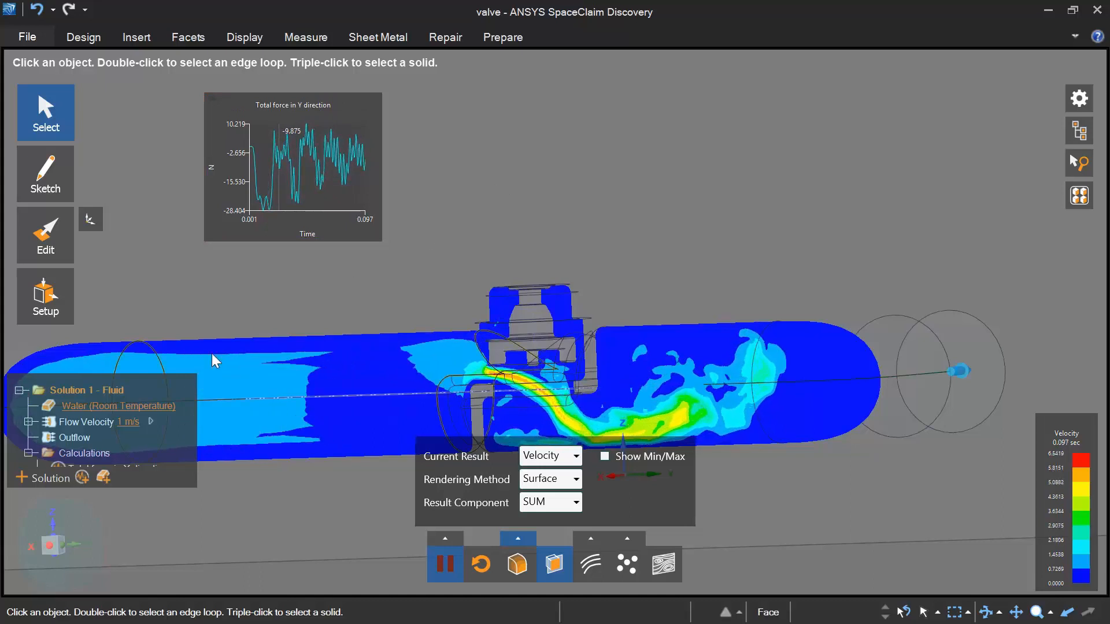
# - Configure a custom chart calculation with Pressure as the result, Mean as the statistical operator and Face as the entity type
pyautogui.click(78, 477)
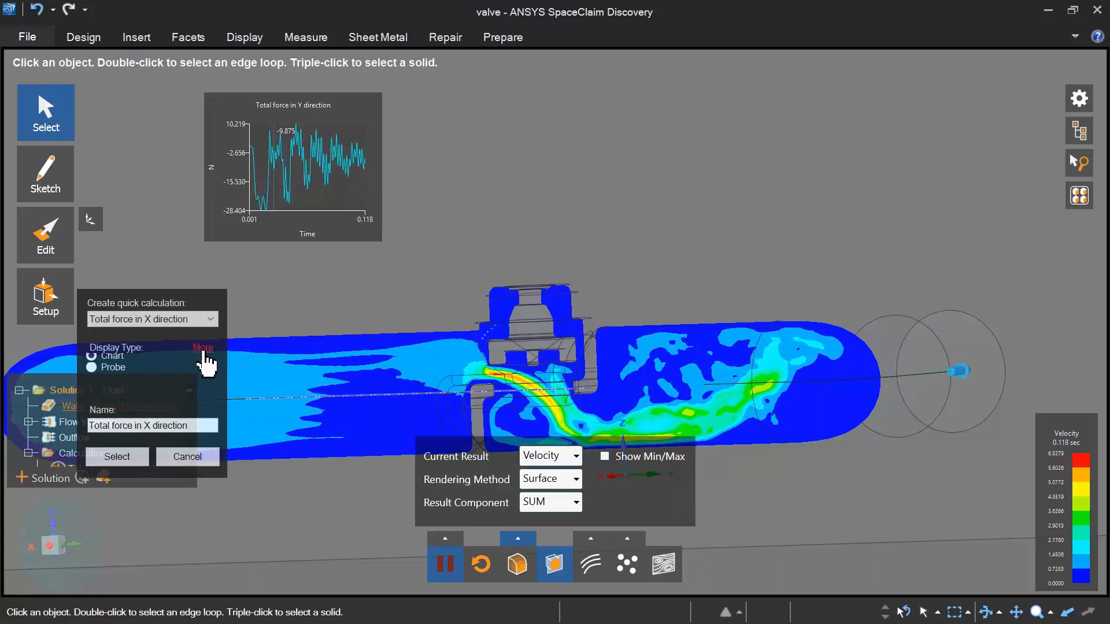
pyautogui.click(203, 349)
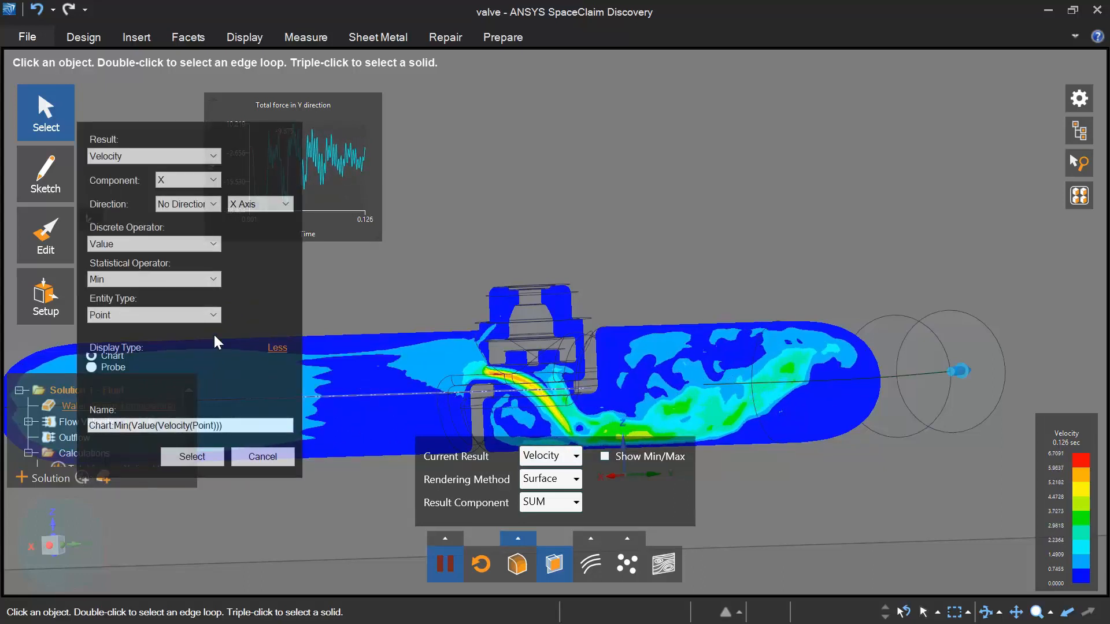
pyautogui.click(197, 162)
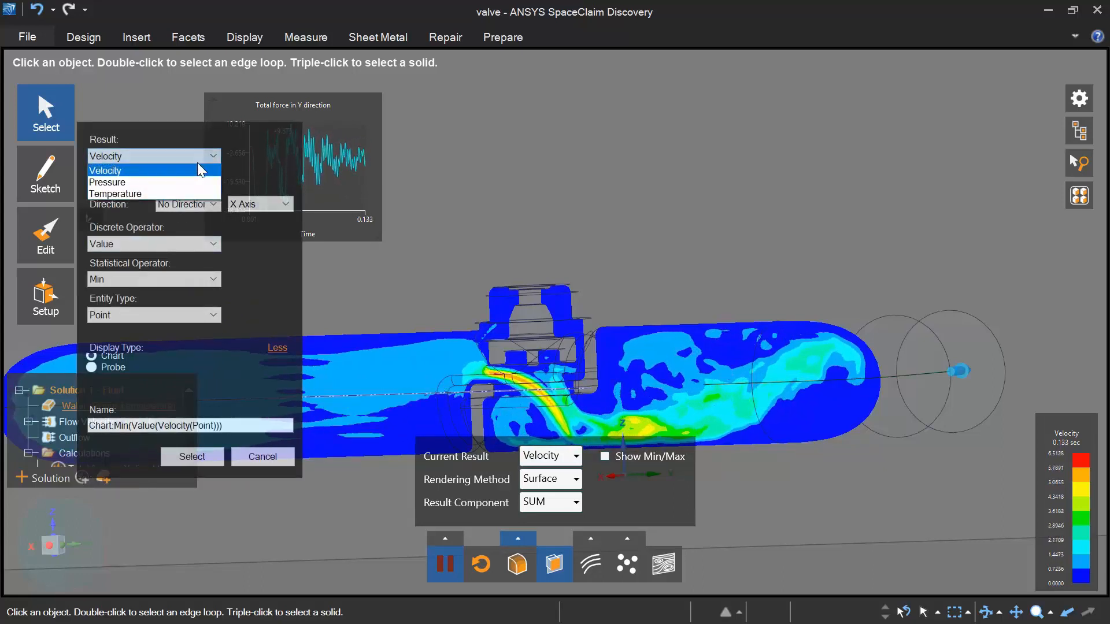
pyautogui.click(164, 183)
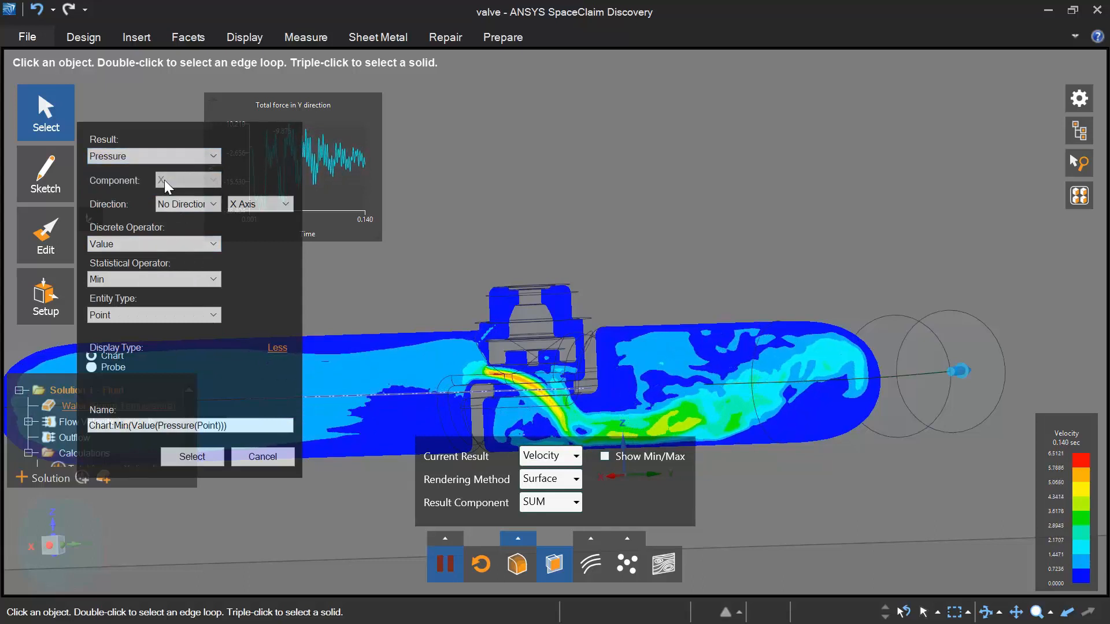
pyautogui.click(209, 277)
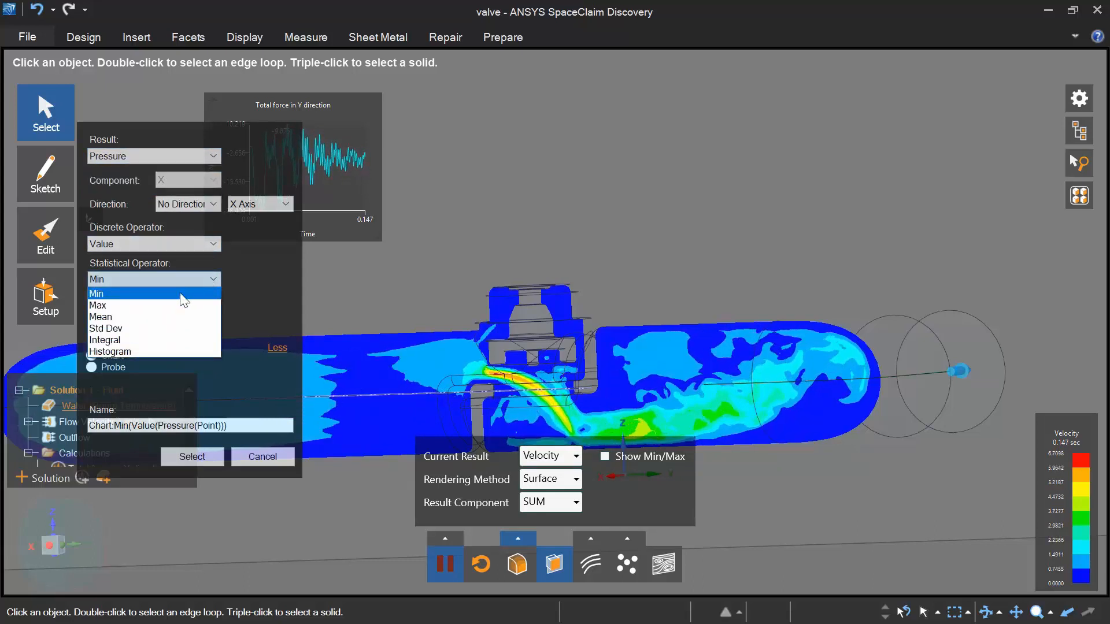
pyautogui.click(149, 317)
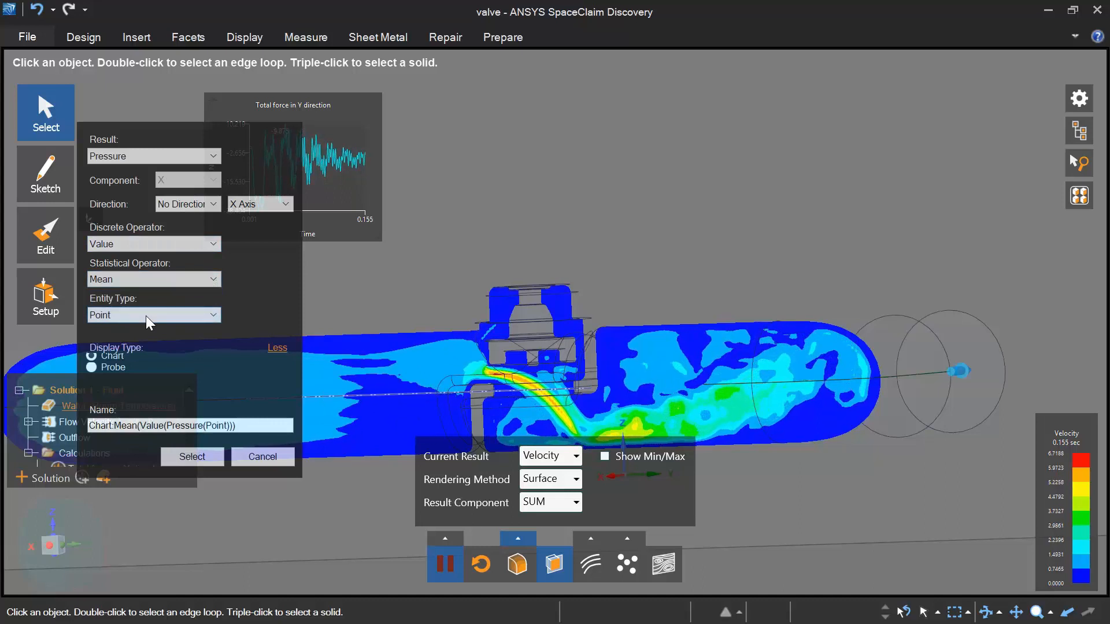
pyautogui.click(145, 315)
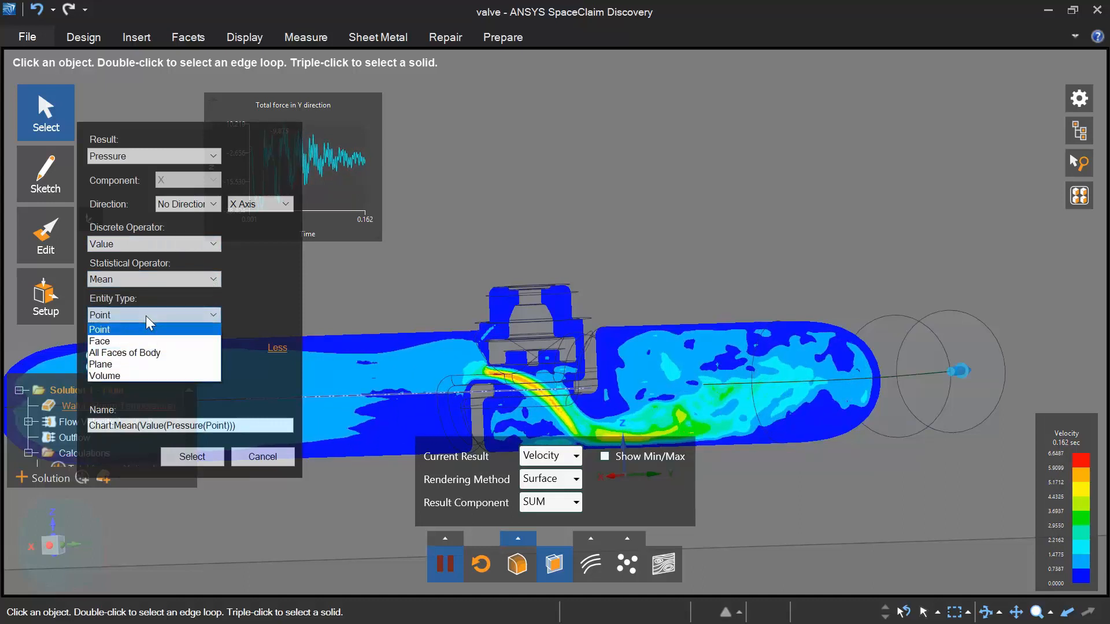
pyautogui.click(150, 339)
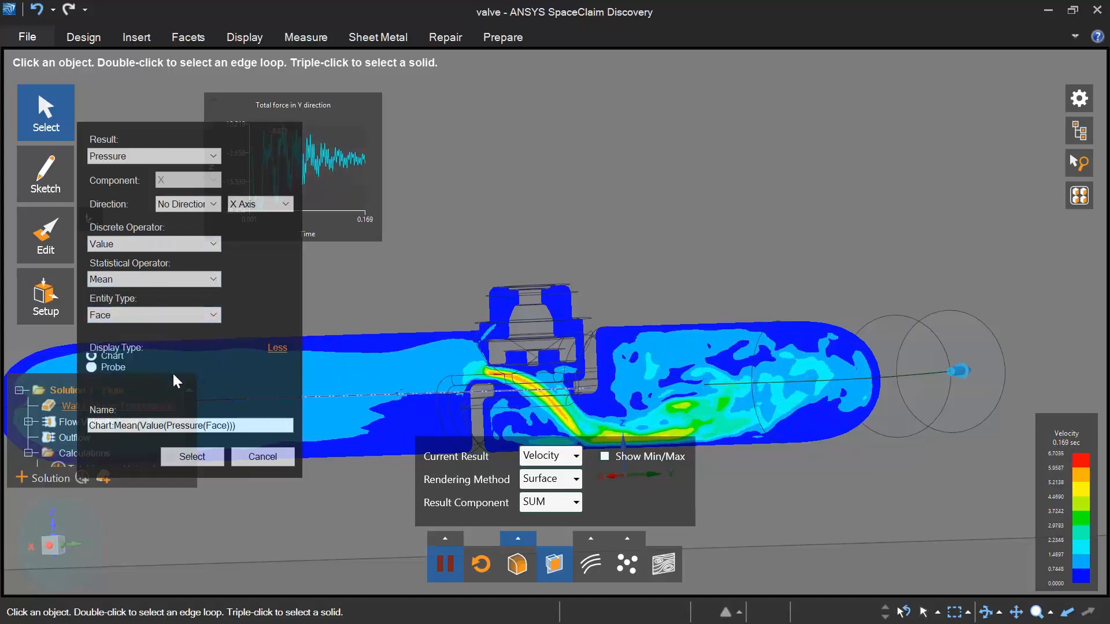
# - Apply the mean-pressure calculation to the pipe's inlet face and place its chart next to the Y-force chart
pyautogui.click(192, 457)
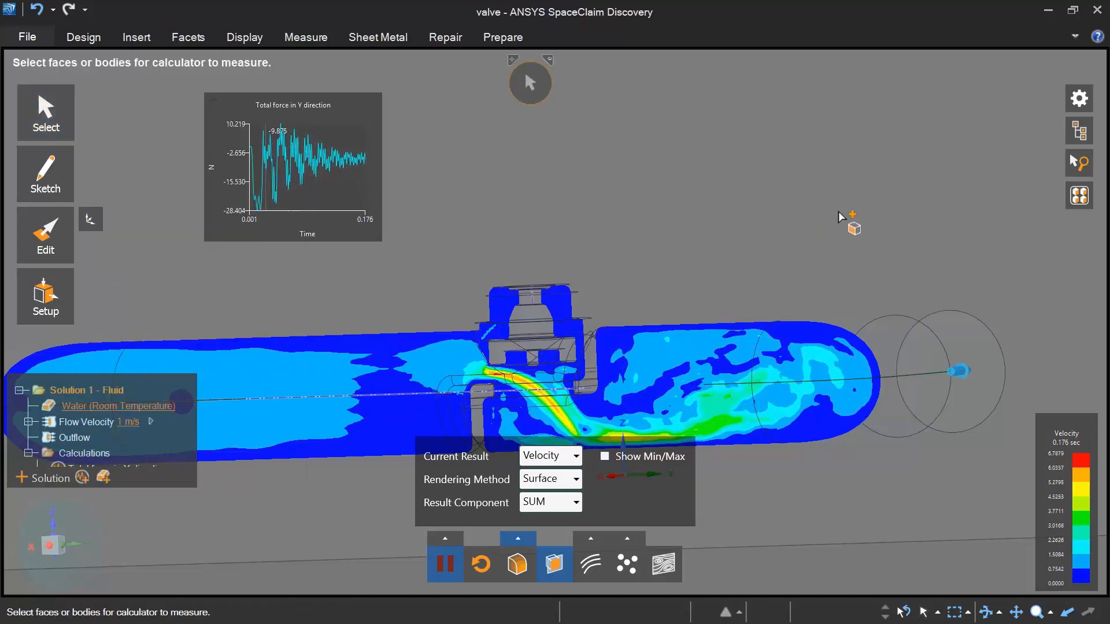
pyautogui.moveTo(800, 236); pyautogui.dragTo(678, 320, button='middle')
pyautogui.scroll(-4, 649, 221)
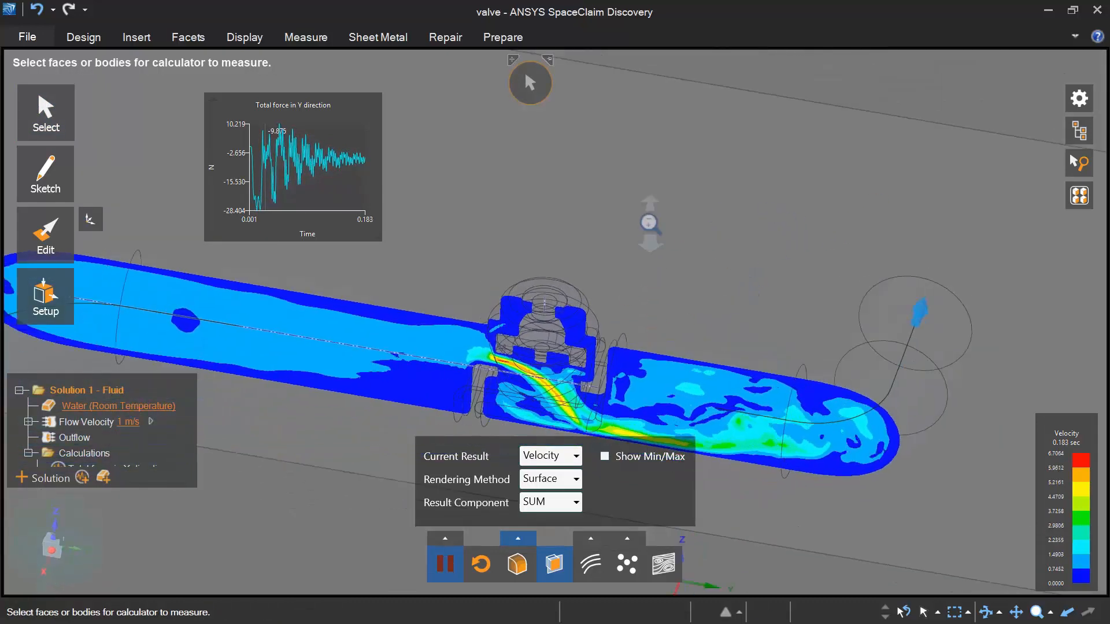
pyautogui.click(302, 348)
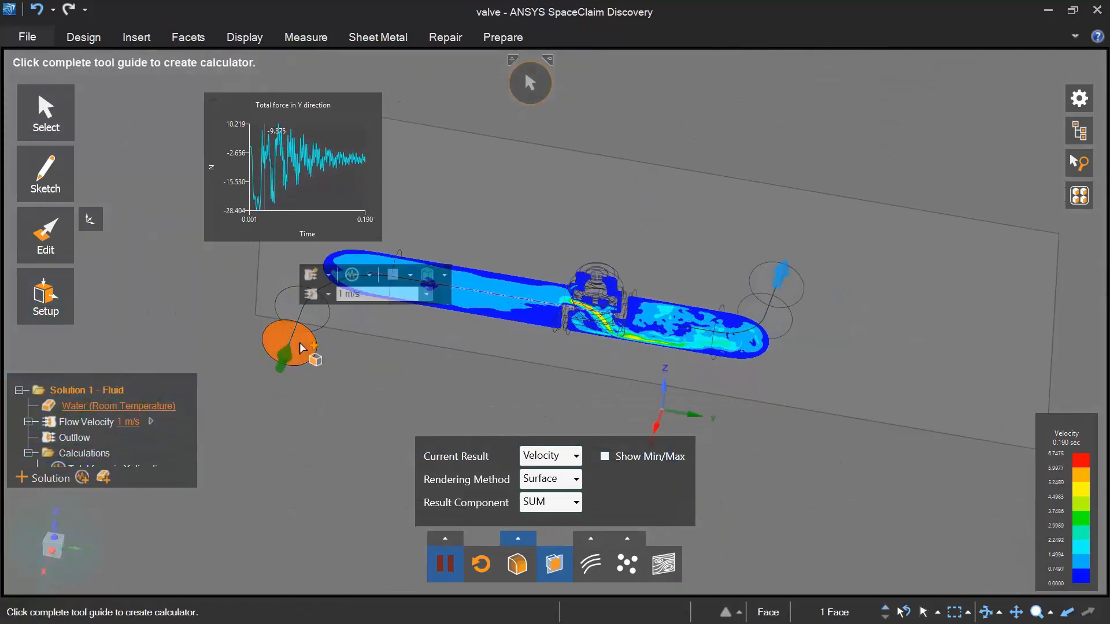
pyautogui.press('Return')
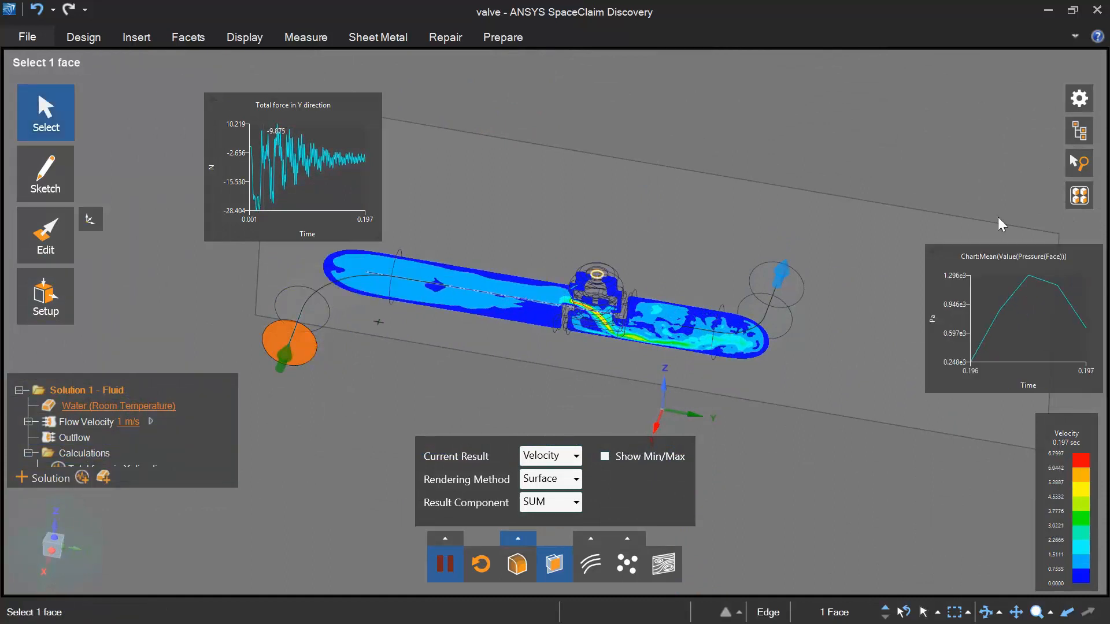
pyautogui.moveTo(1014, 259); pyautogui.dragTo(502, 103)
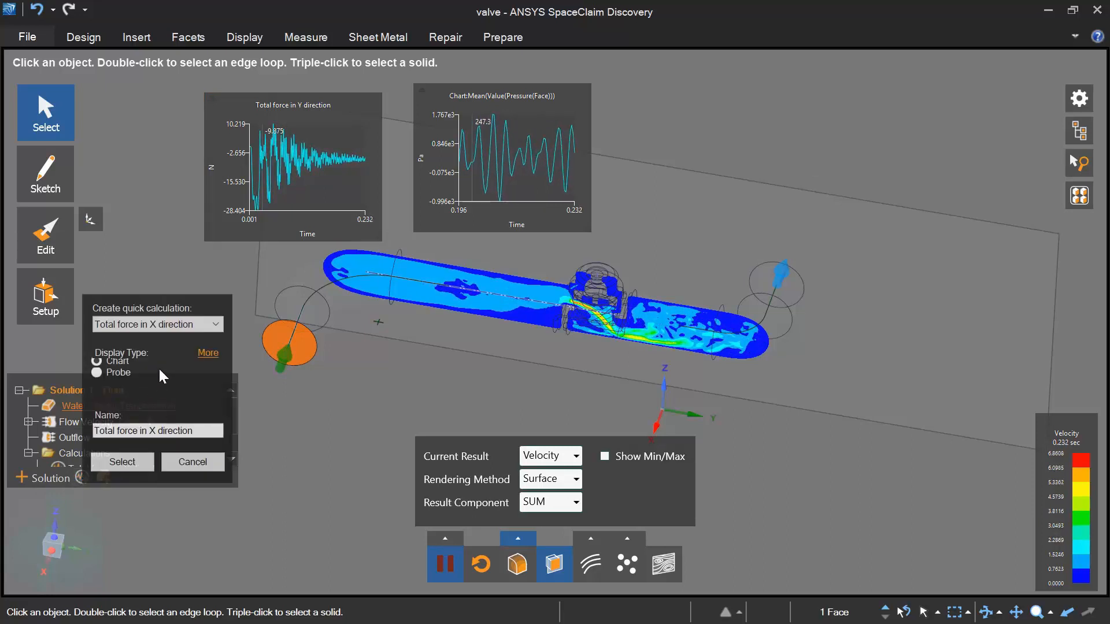
# - Create a custom chart of the maximum X-component velocity with Volume as the entity type
pyautogui.click(209, 353)
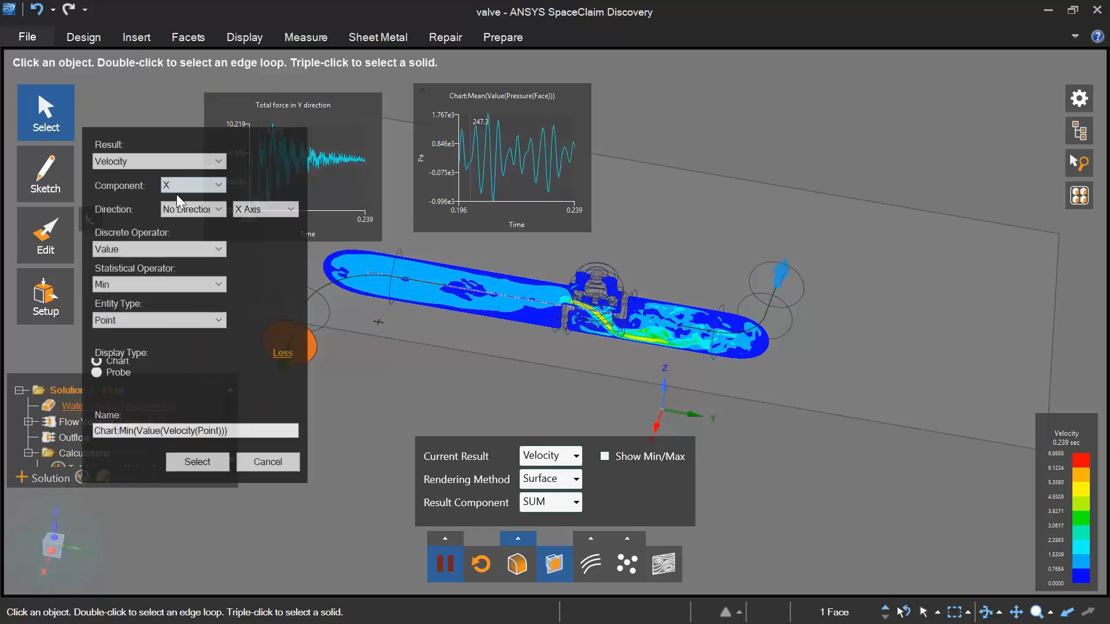
pyautogui.click(206, 285)
pyautogui.click(156, 310)
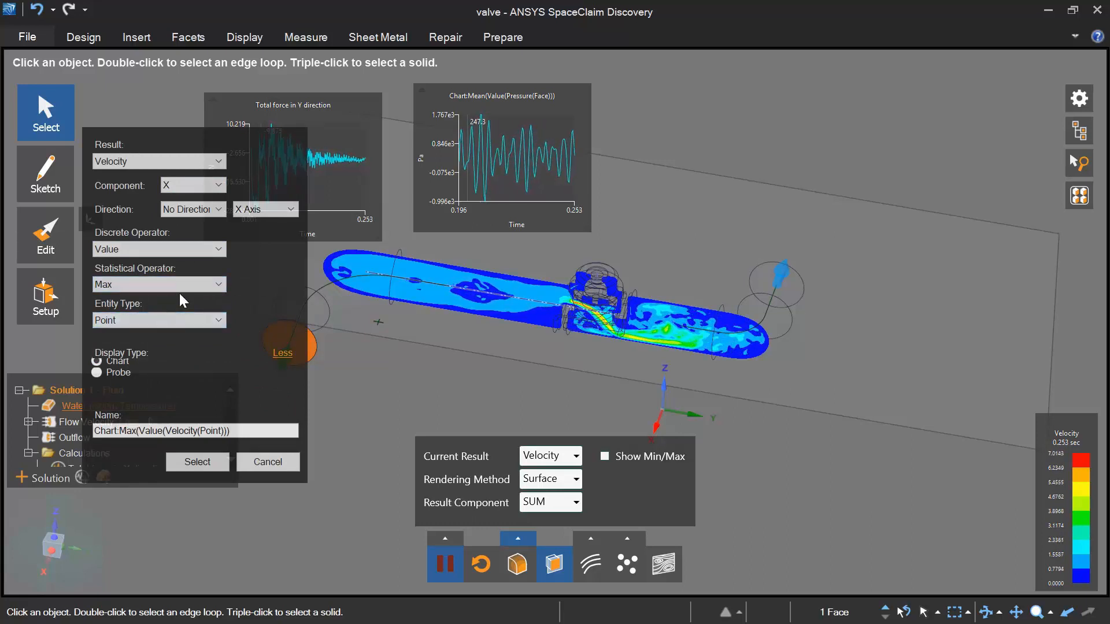
pyautogui.click(214, 321)
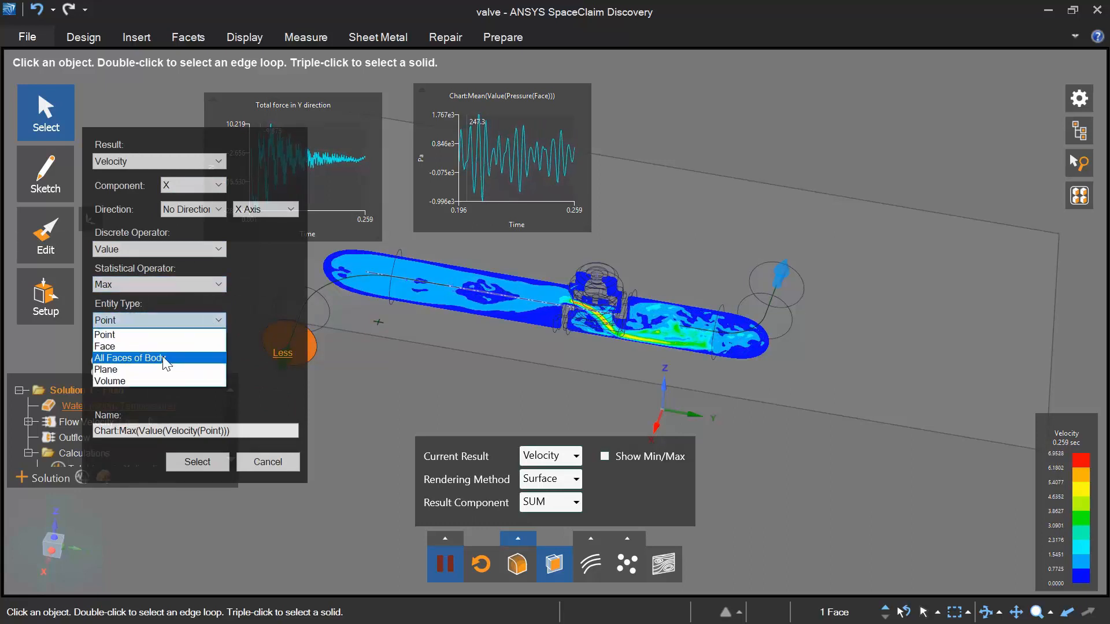
pyautogui.click(120, 381)
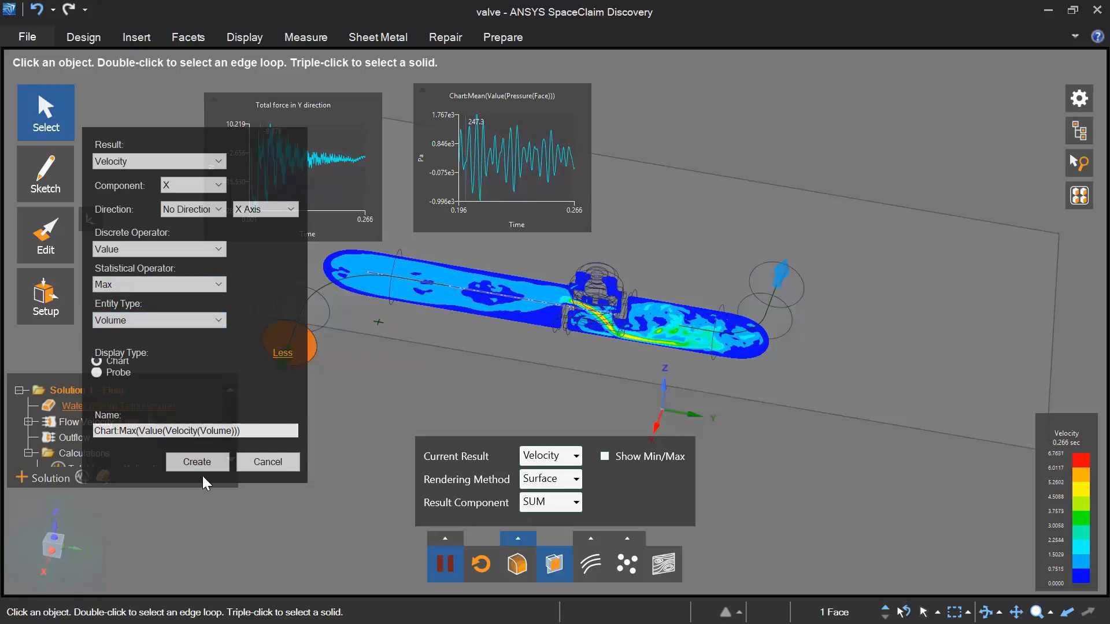
pyautogui.click(192, 460)
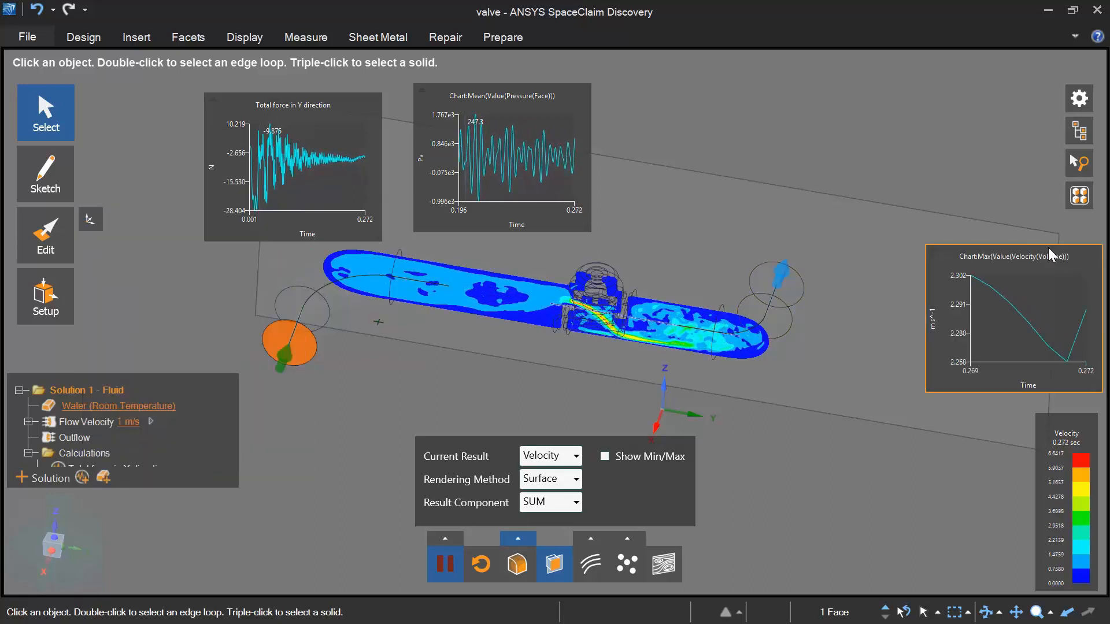
# - Place the maximum-velocity chart next to the pressure chart and restart the simulation
pyautogui.moveTo(1048, 254); pyautogui.dragTo(741, 101)
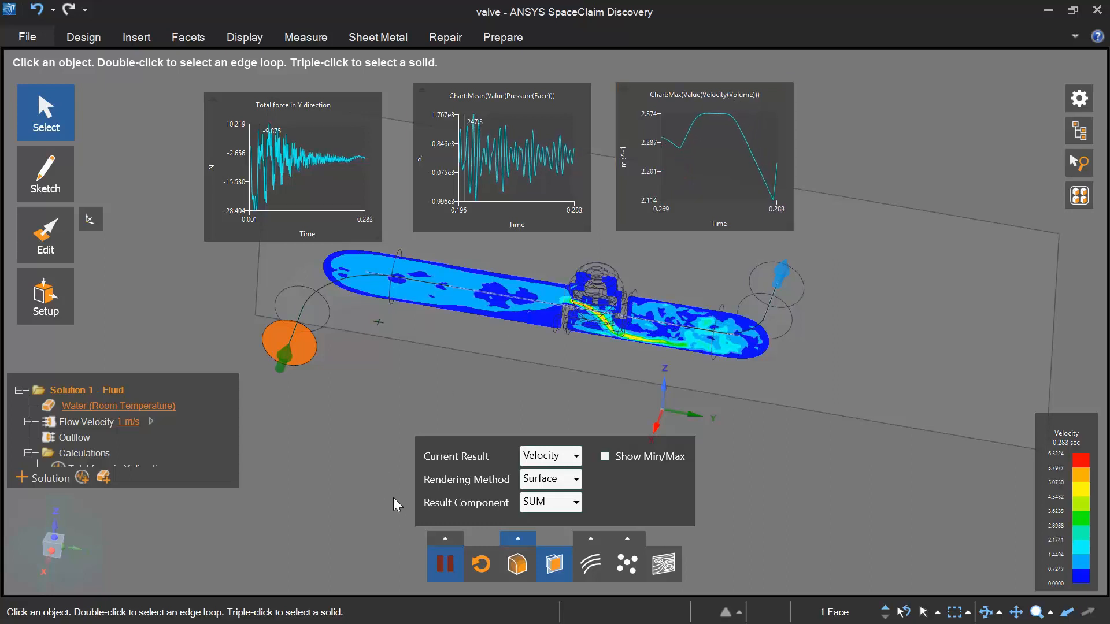
pyautogui.click(481, 565)
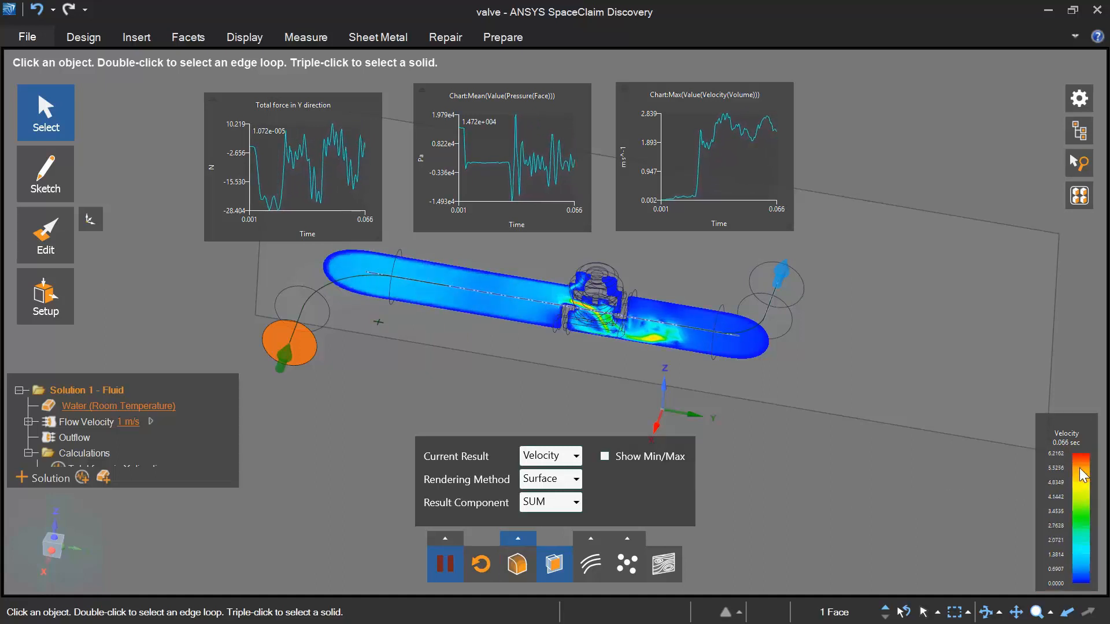
# - Render the velocity as an iso-surface with a lower isovalue and align the Y-force chart with the other charts
pyautogui.scroll(6, 662, 304)
pyautogui.scroll(-2, 677, 318)
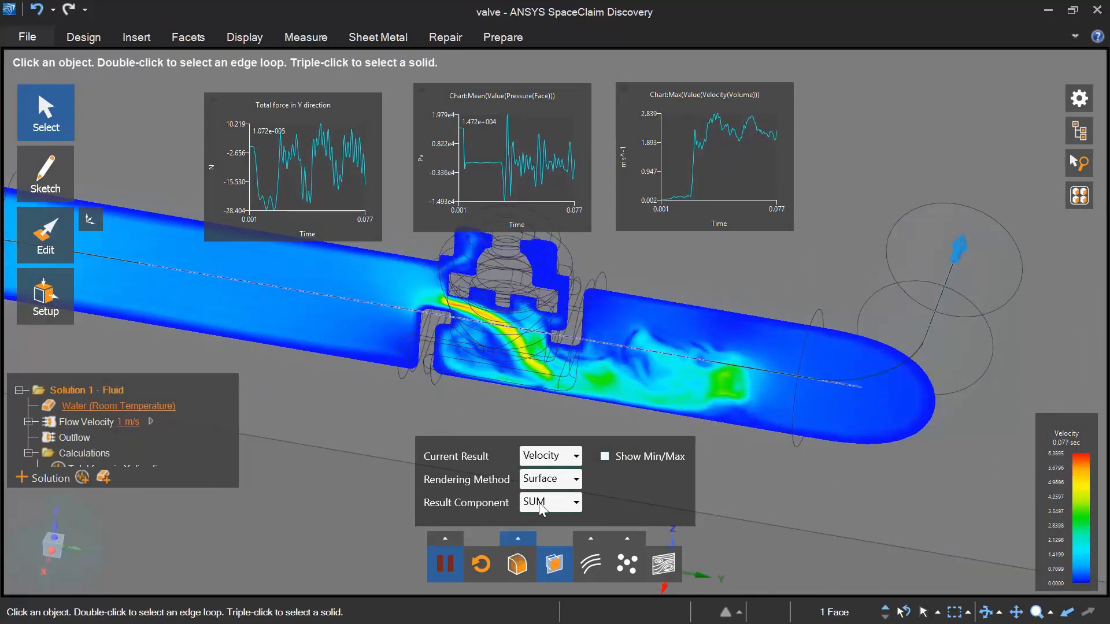
pyautogui.click(576, 480)
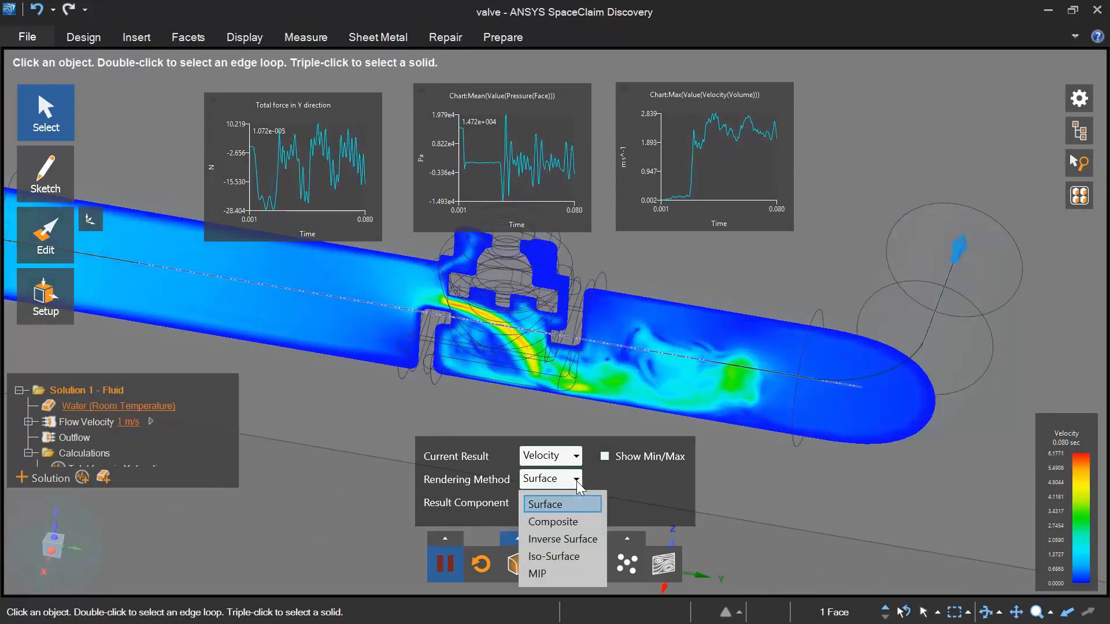
pyautogui.click(577, 558)
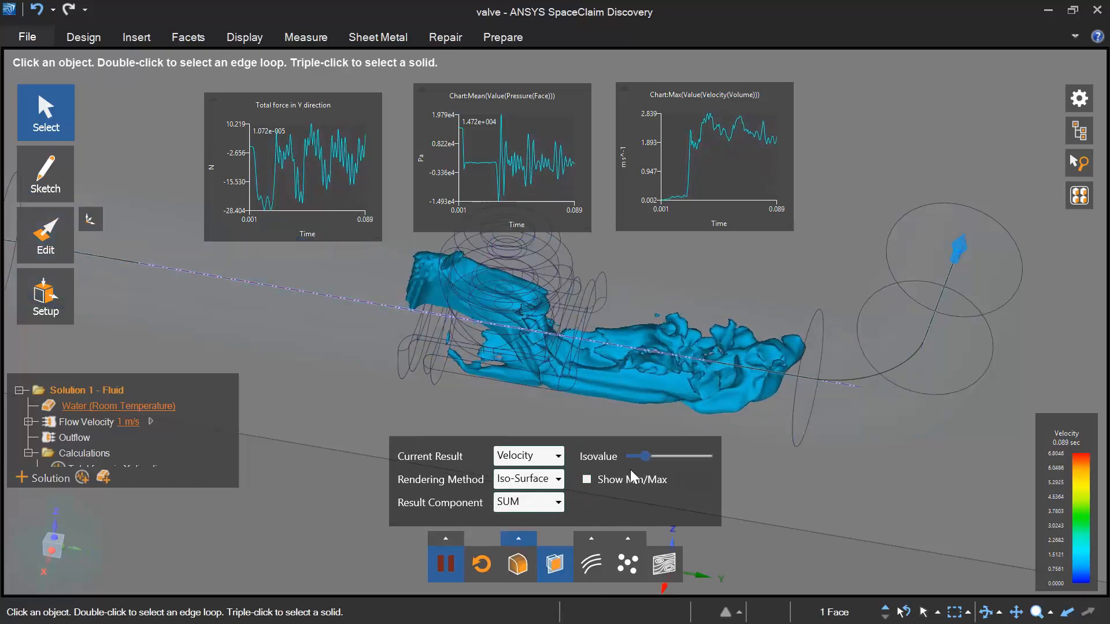
pyautogui.moveTo(643, 457); pyautogui.dragTo(635, 457)
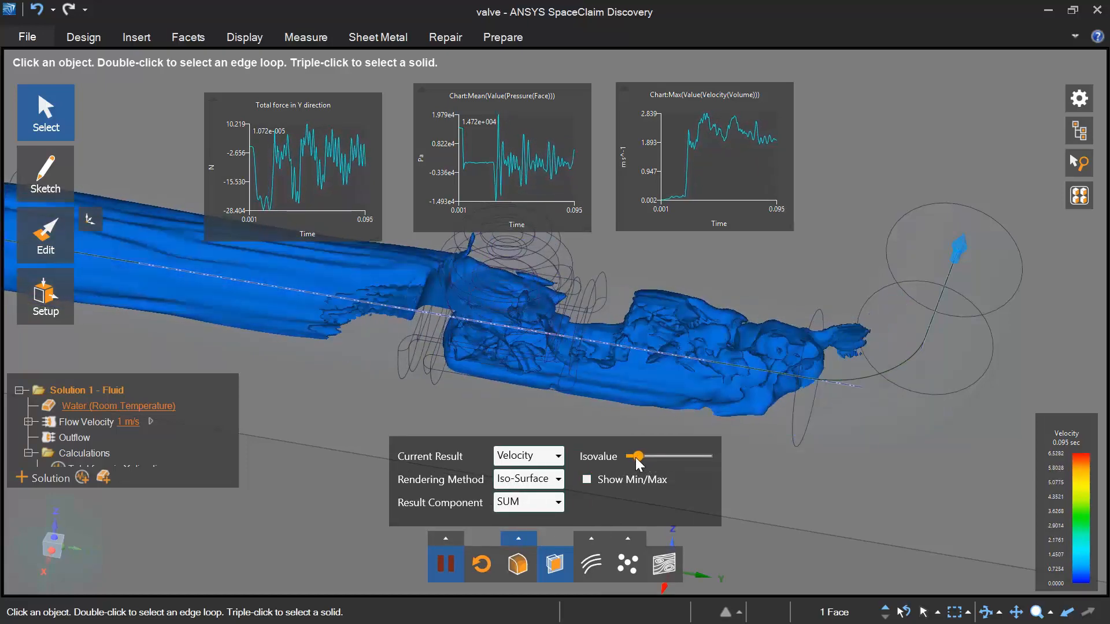
pyautogui.click(518, 540)
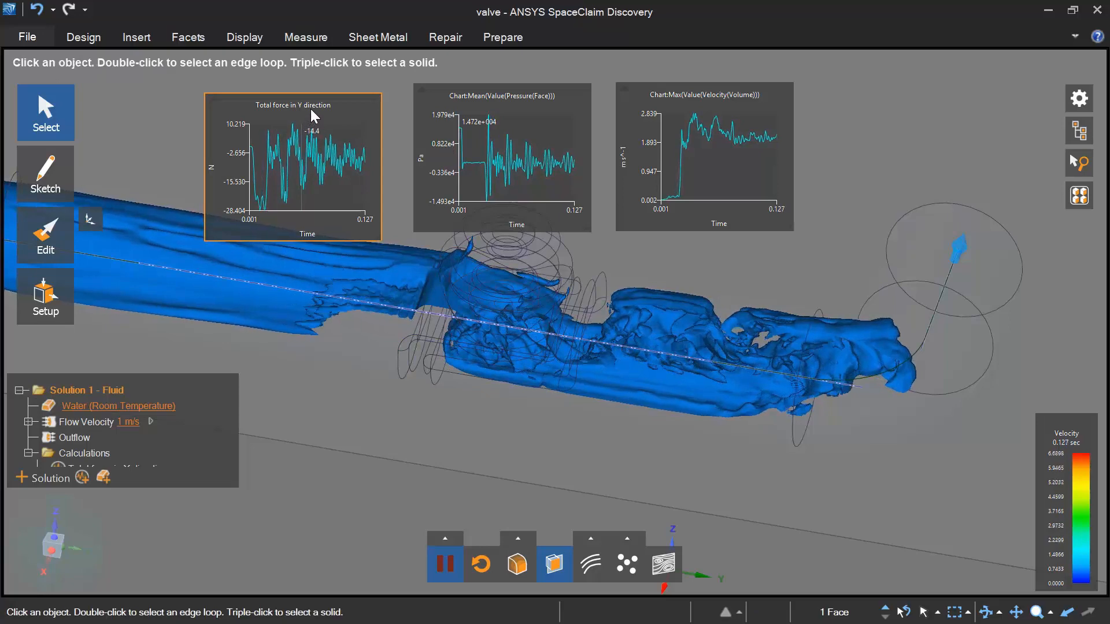
pyautogui.moveTo(310, 109); pyautogui.dragTo(316, 99)
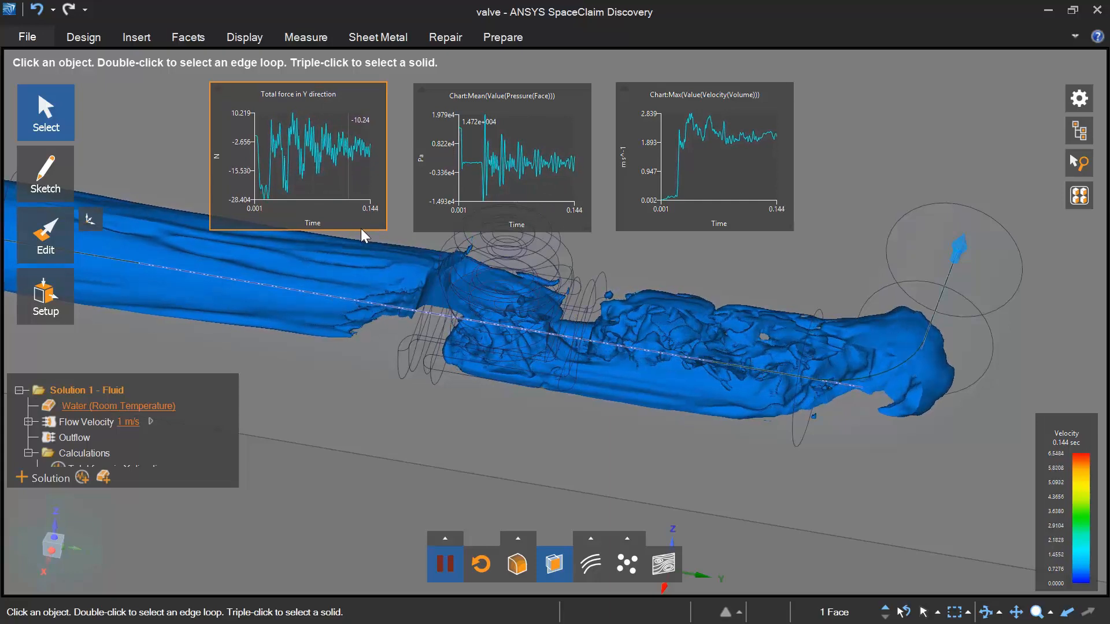
# - Select the valve group's faces and move them 1.4 mm down along the vertical axis toward the seat
pyautogui.keyDown('ctrl'); pyautogui.moveTo(425, 393); pyautogui.dragTo(501, 460, button='middle'); pyautogui.keyUp('ctrl')
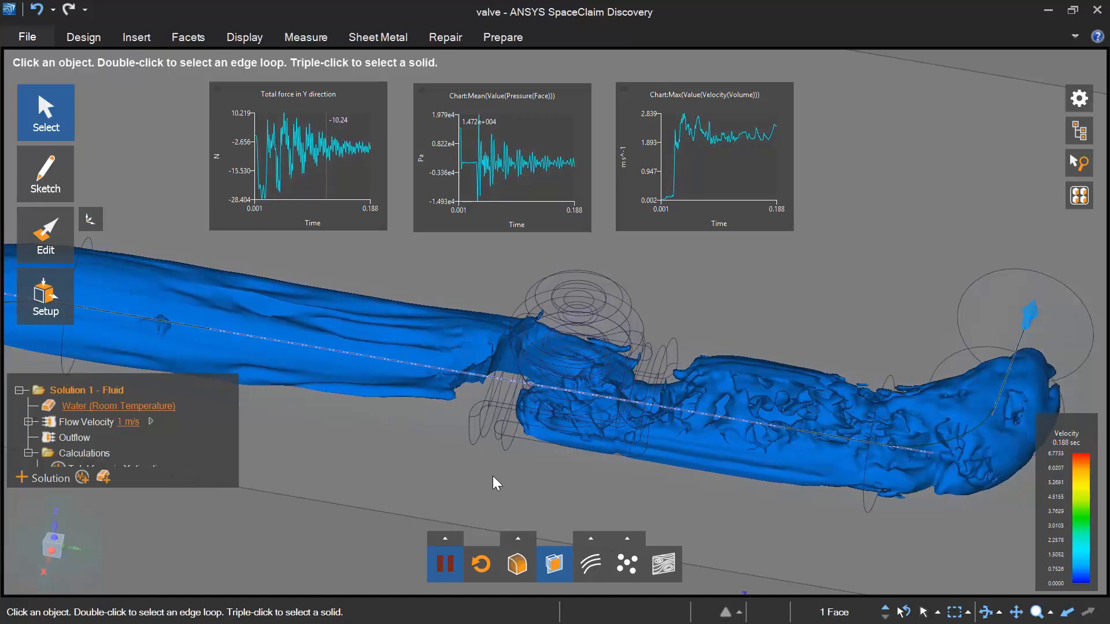
pyautogui.click(1078, 196)
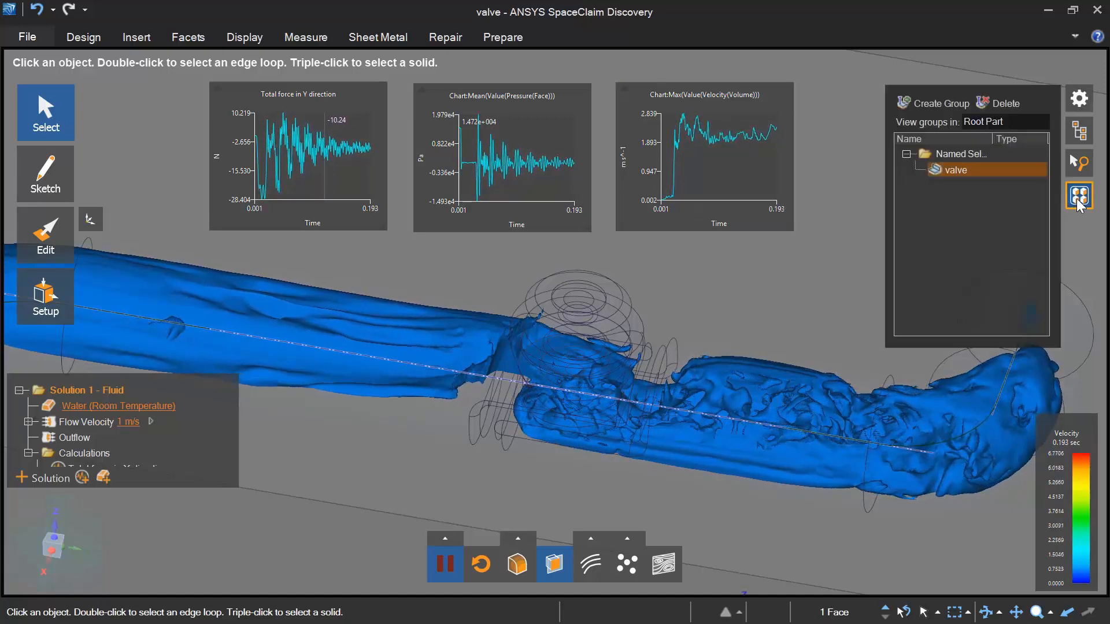
pyautogui.click(978, 170)
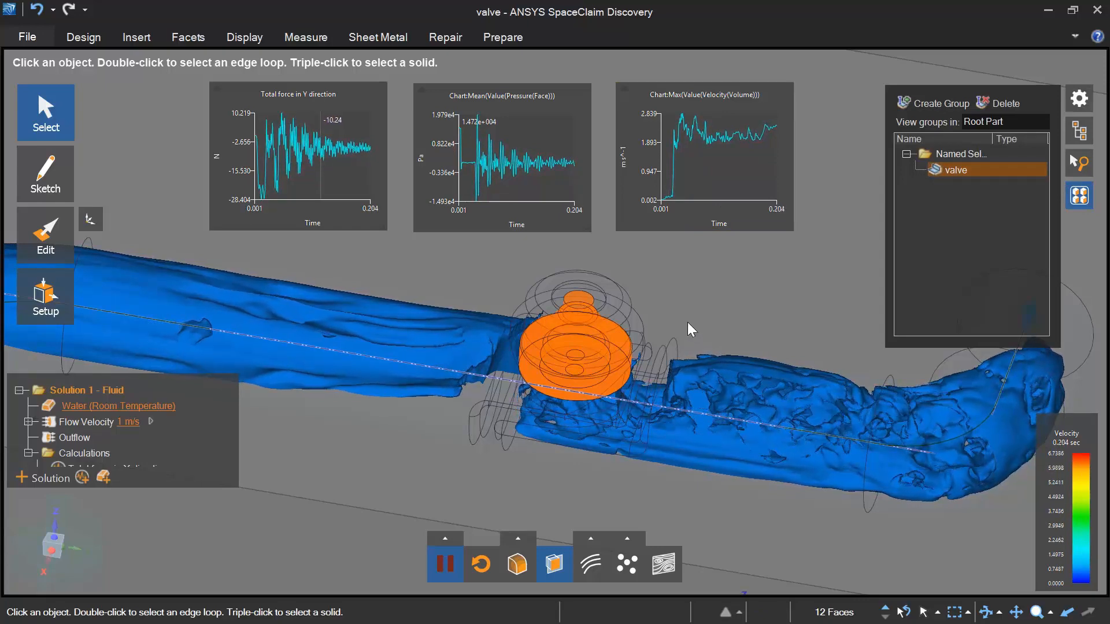
pyautogui.moveTo(688, 321); pyautogui.dragTo(629, 219, button='middle')
pyautogui.press('m')
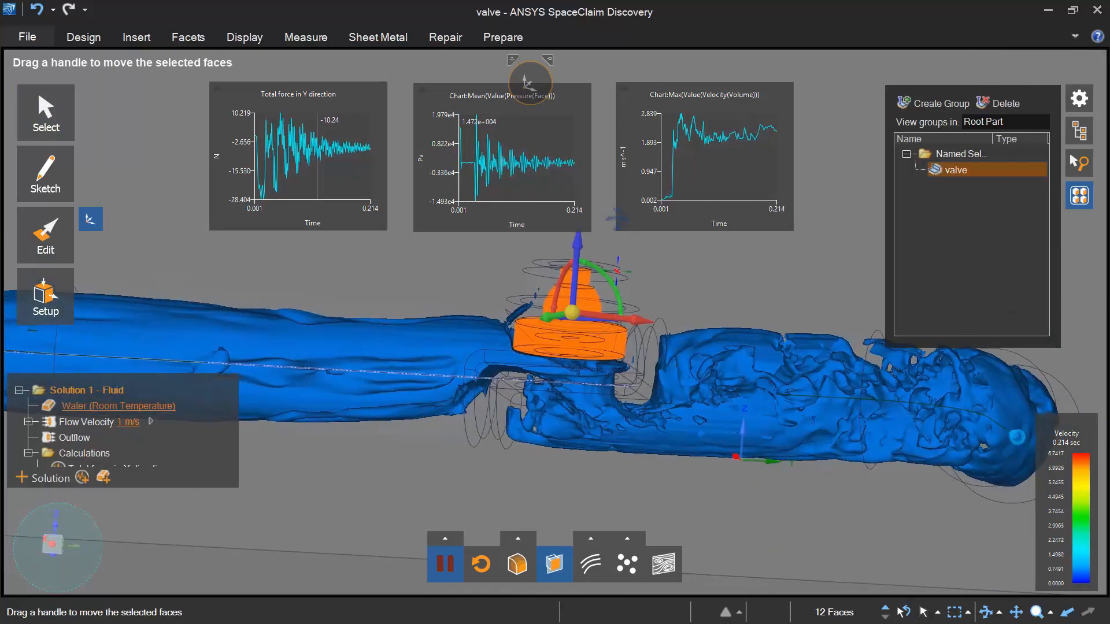
pyautogui.scroll(5, 563, 394)
pyautogui.scroll(-5, 581, 494)
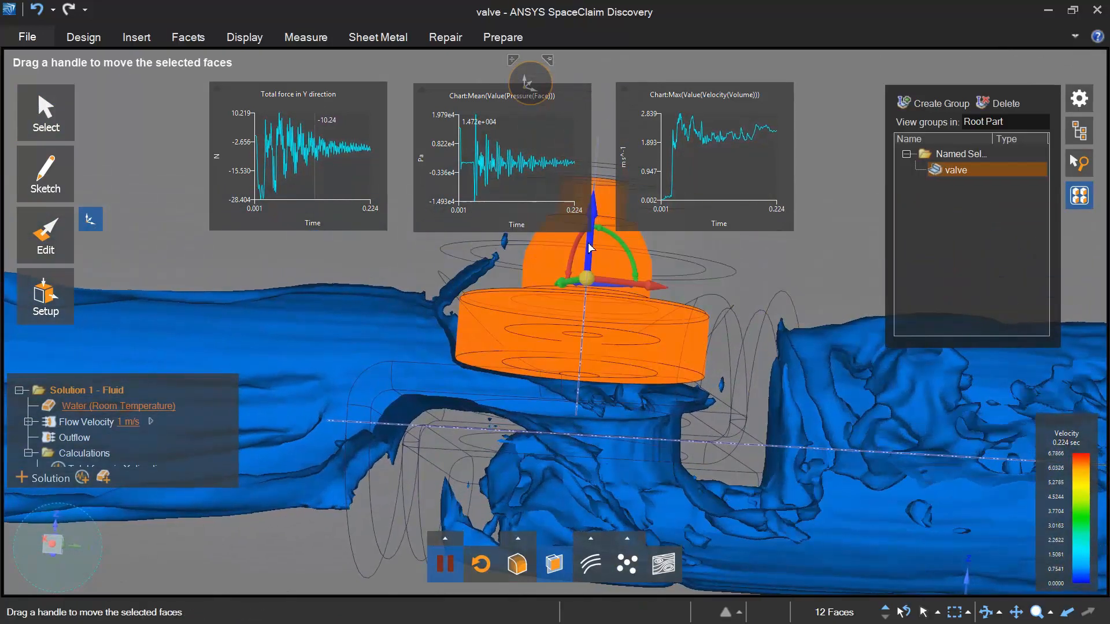
pyautogui.moveTo(588, 241); pyautogui.dragTo(589, 256)
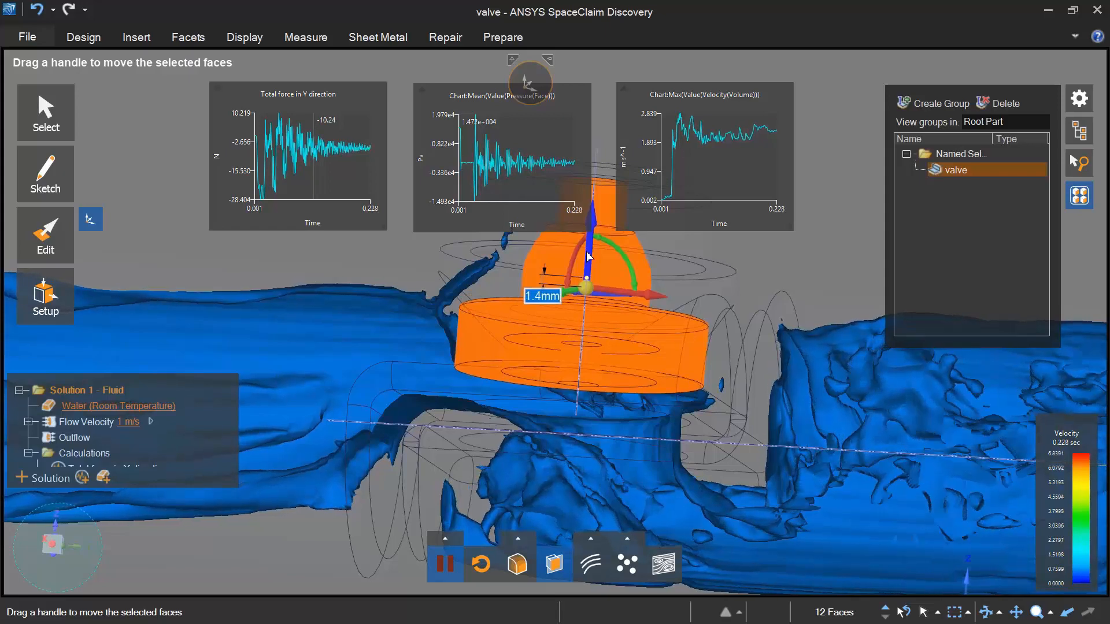
pyautogui.write('1.4')
pyautogui.press('Return')
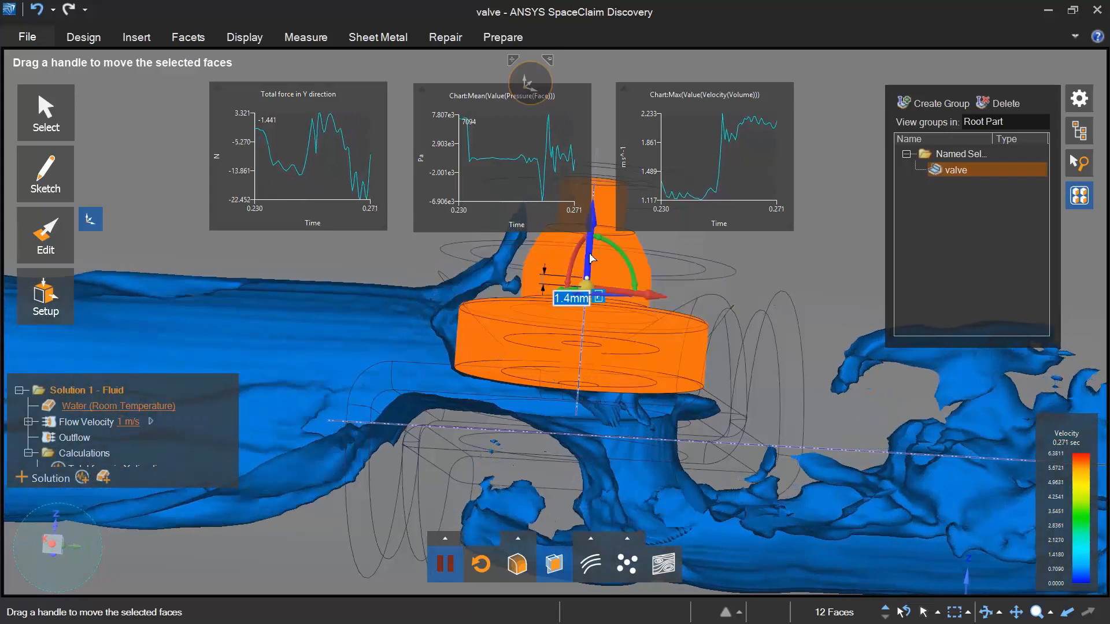
# - Raise the valve plug slightly so its total downward offset is about 0.5 mm, and clear the selection
pyautogui.moveTo(595, 254); pyautogui.dragTo(592, 253)
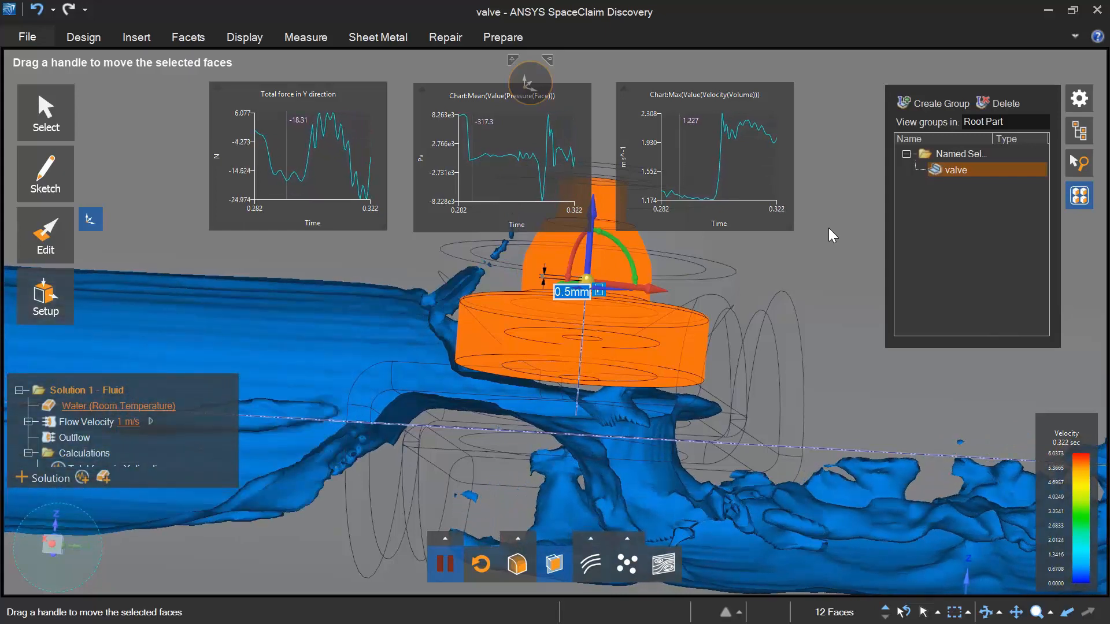
pyautogui.keyDown('ctrl'); pyautogui.scroll(-6, 804, 330); pyautogui.keyUp('ctrl')
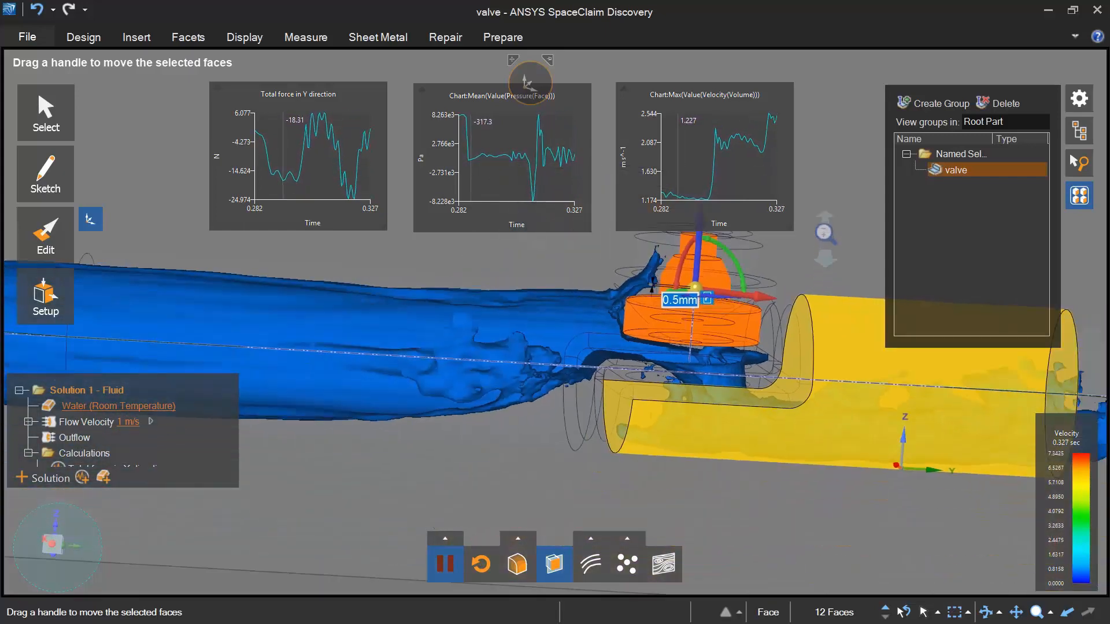
pyautogui.moveTo(800, 324); pyautogui.dragTo(770, 426, button='middle')
pyautogui.click(771, 426)
pyautogui.press('Escape')
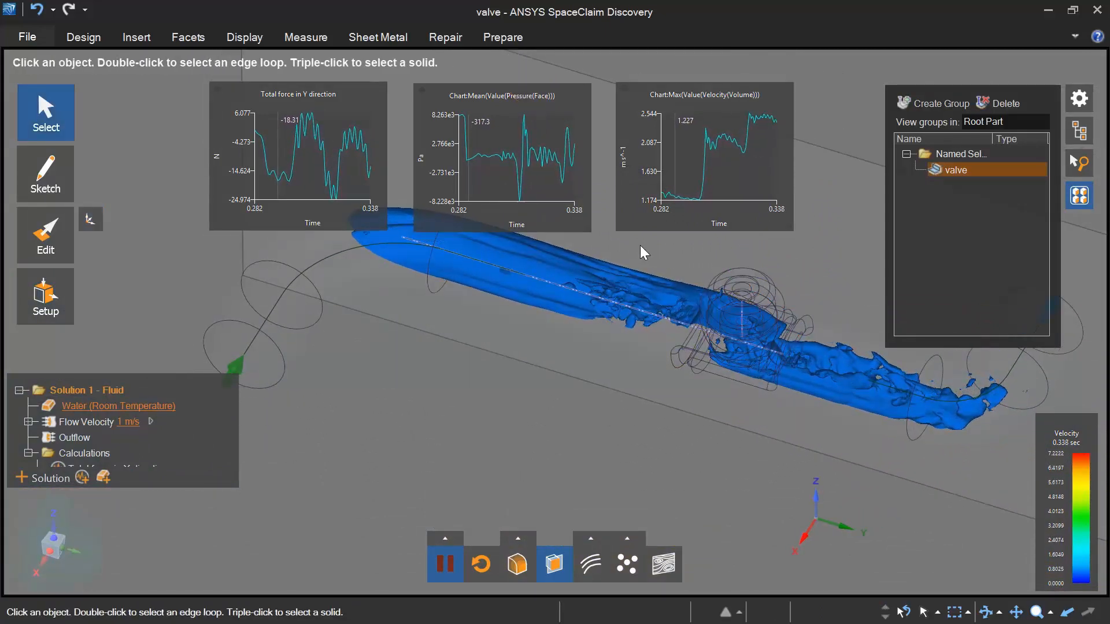
# - Select all faces of the valve assembly and move them about 104.9 mm along the pipe toward the inlet
pyautogui.moveTo(635, 241); pyautogui.dragTo(855, 441)
pyautogui.keyDown('shift'); pyautogui.moveTo(789, 445); pyautogui.dragTo(786, 459, button='middle'); pyautogui.keyUp('shift')
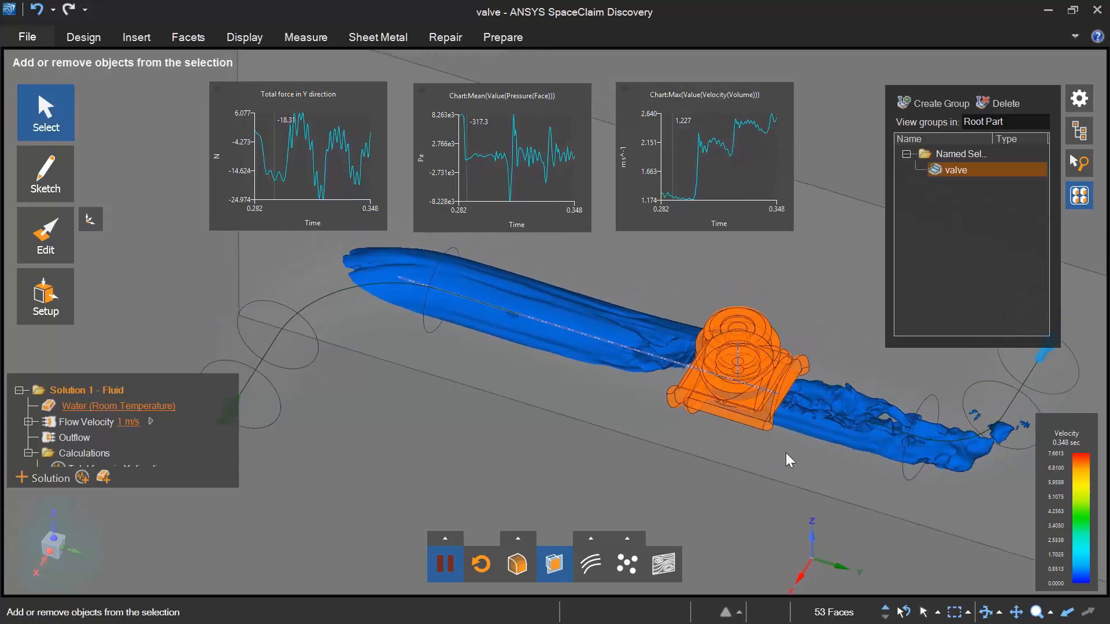
pyautogui.scroll(1, 786, 455)
pyautogui.press('m')
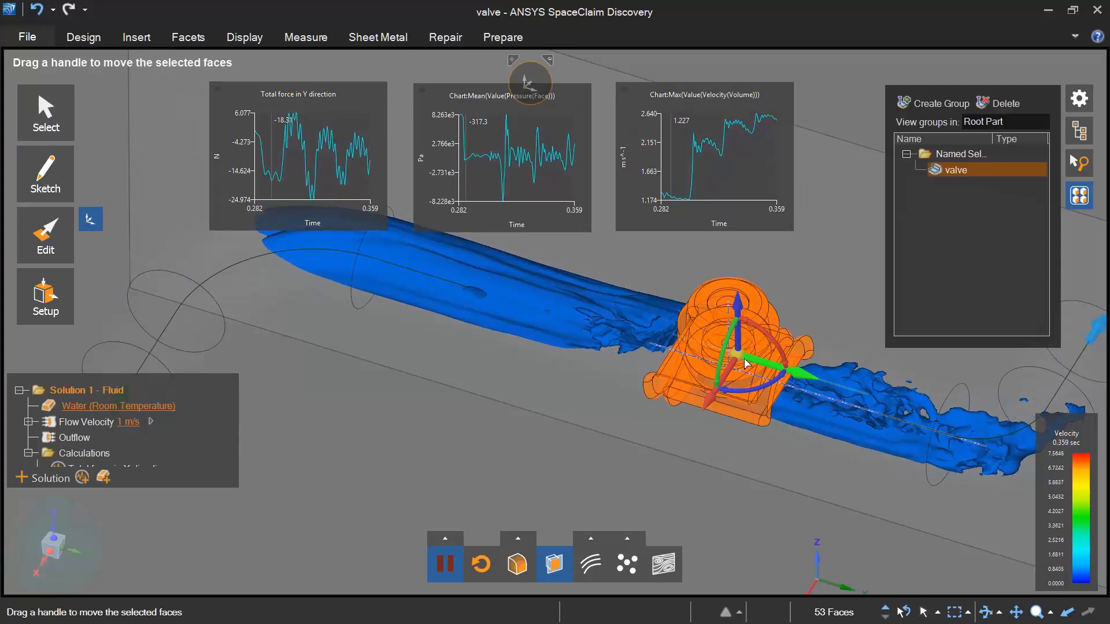
pyautogui.moveTo(746, 363); pyautogui.dragTo(549, 311)
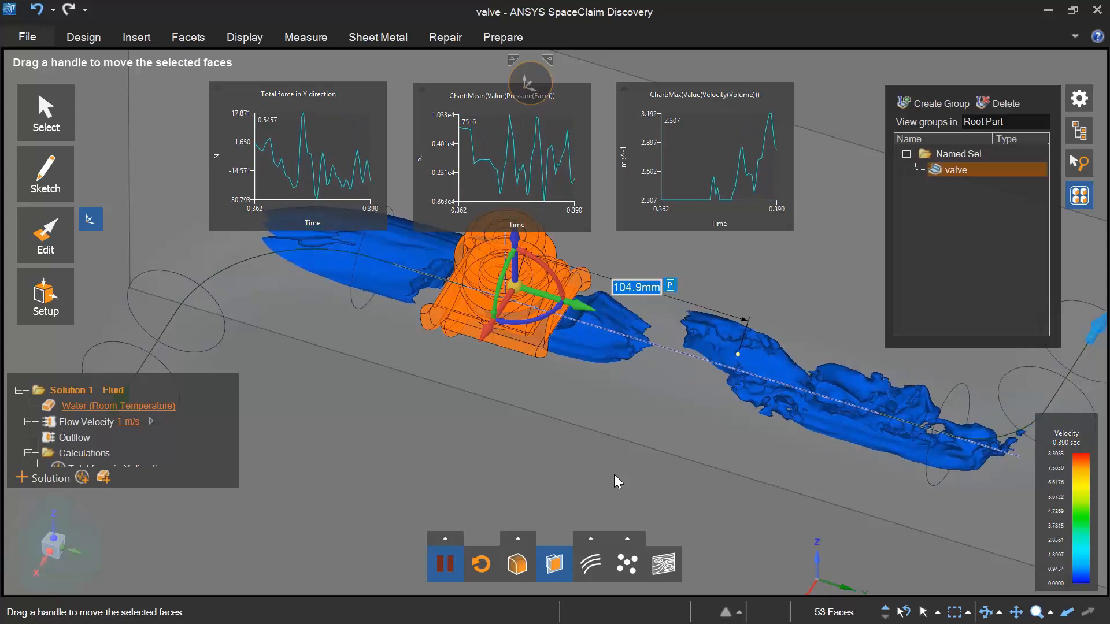
pyautogui.press('Escape')
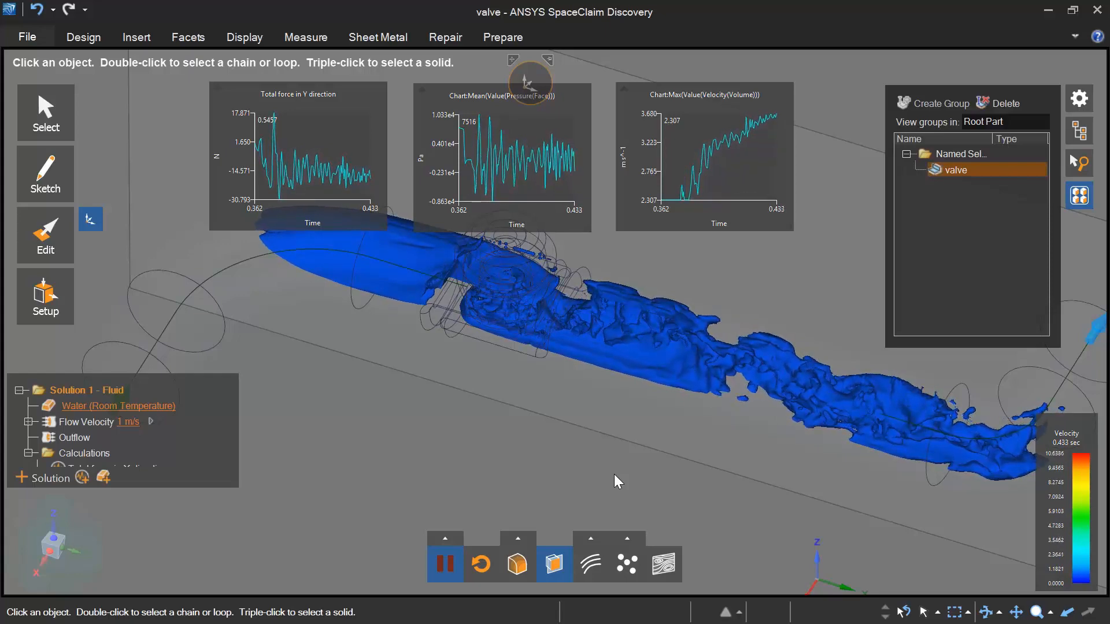
# - Pull the pipe's inlet face outward to lengthen the inlet pipe by about 59 mm
pyautogui.moveTo(479, 469); pyautogui.dragTo(519, 454, button='middle')
pyautogui.scroll(5, 556, 546)
pyautogui.moveTo(556, 546); pyautogui.dragTo(570, 525, button='middle')
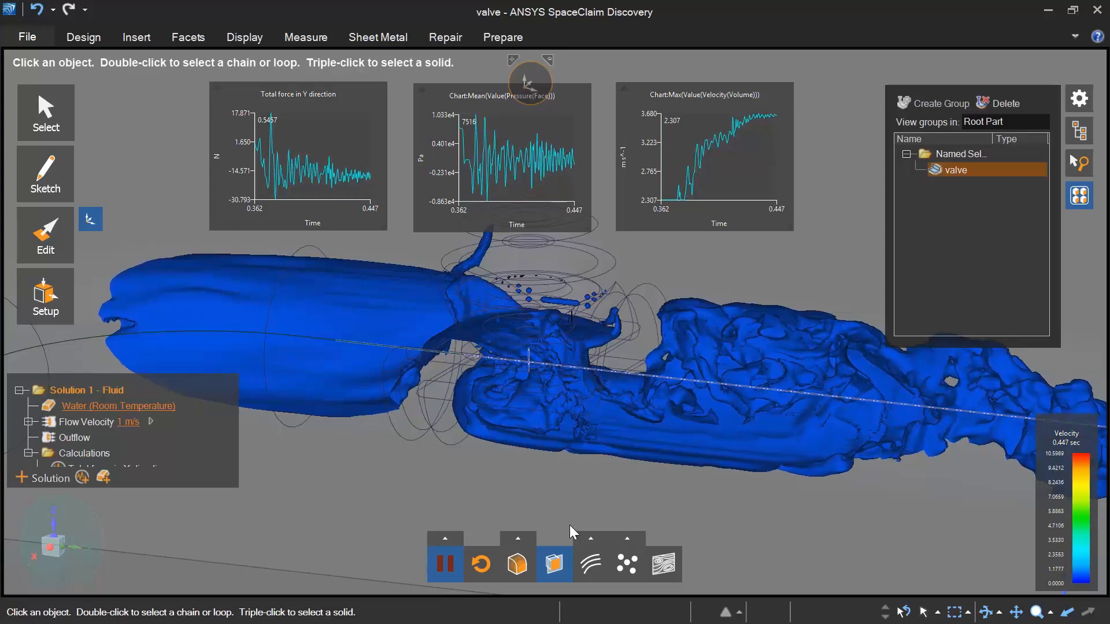
pyautogui.scroll(3, 549, 493)
pyautogui.scroll(-3, 549, 492)
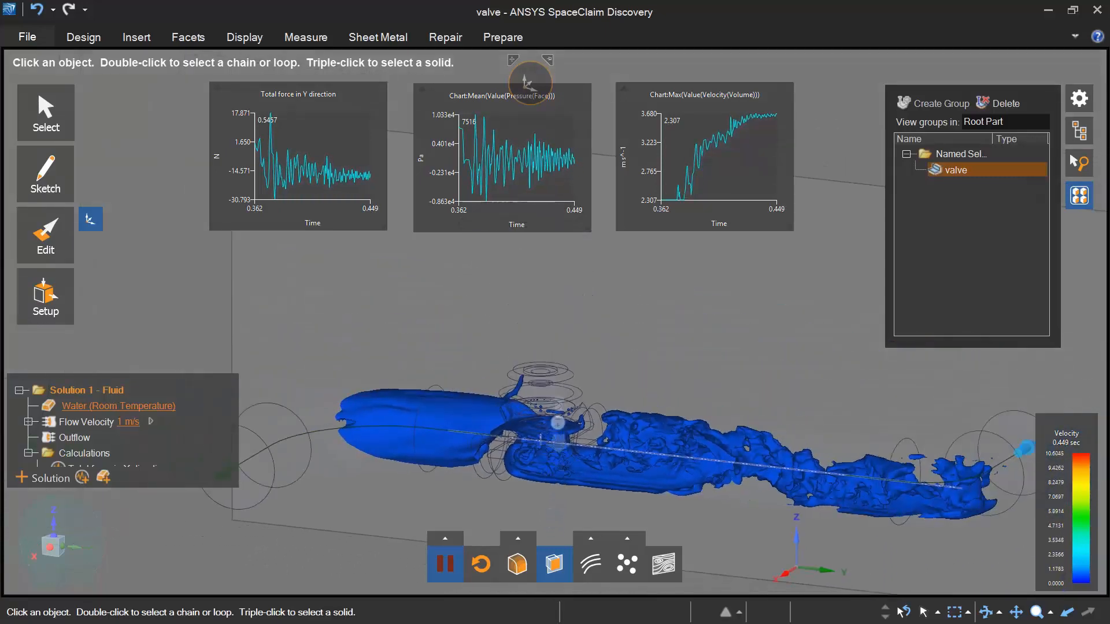
pyautogui.scroll(-2, 399, 393)
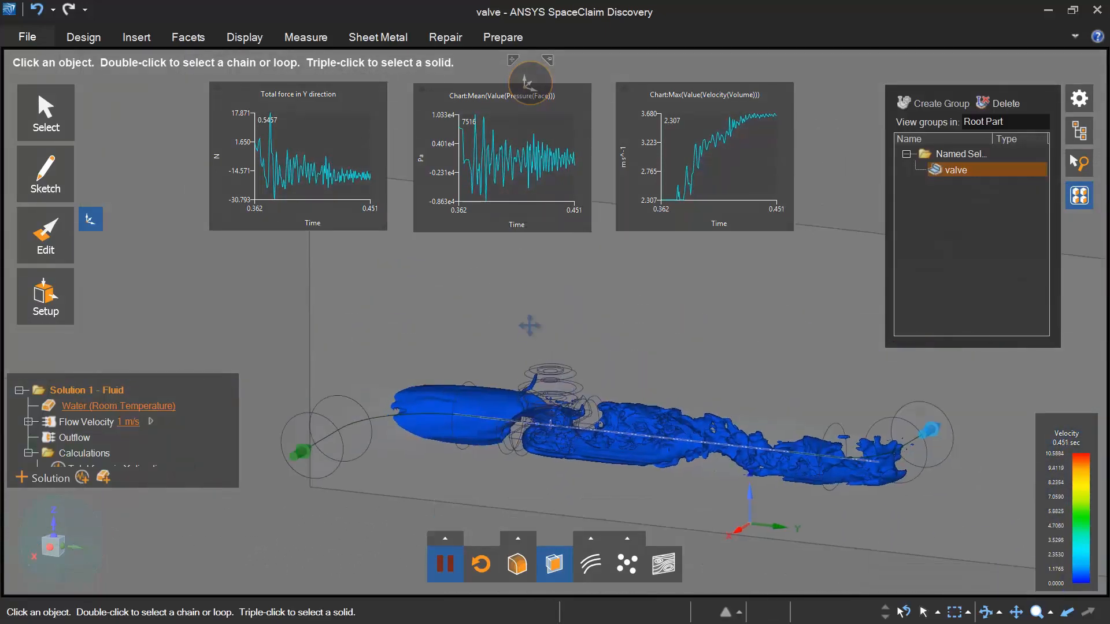
pyautogui.click(317, 436)
pyautogui.press('p')
pyautogui.moveTo(320, 440)
pyautogui.mouseDown()
pyautogui.moveTo(296, 462)
pyautogui.moveTo(323, 418)
pyautogui.mouseUp()
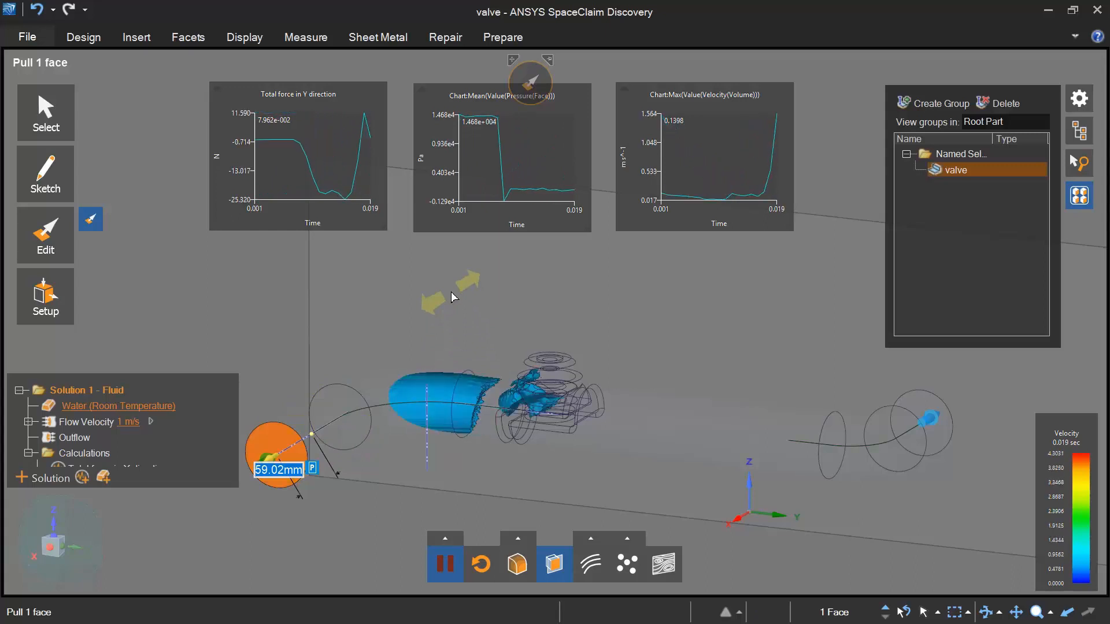
# - Set the velocity result's rendering method back to Surface and close the result options
pyautogui.click(518, 539)
pyautogui.click(555, 479)
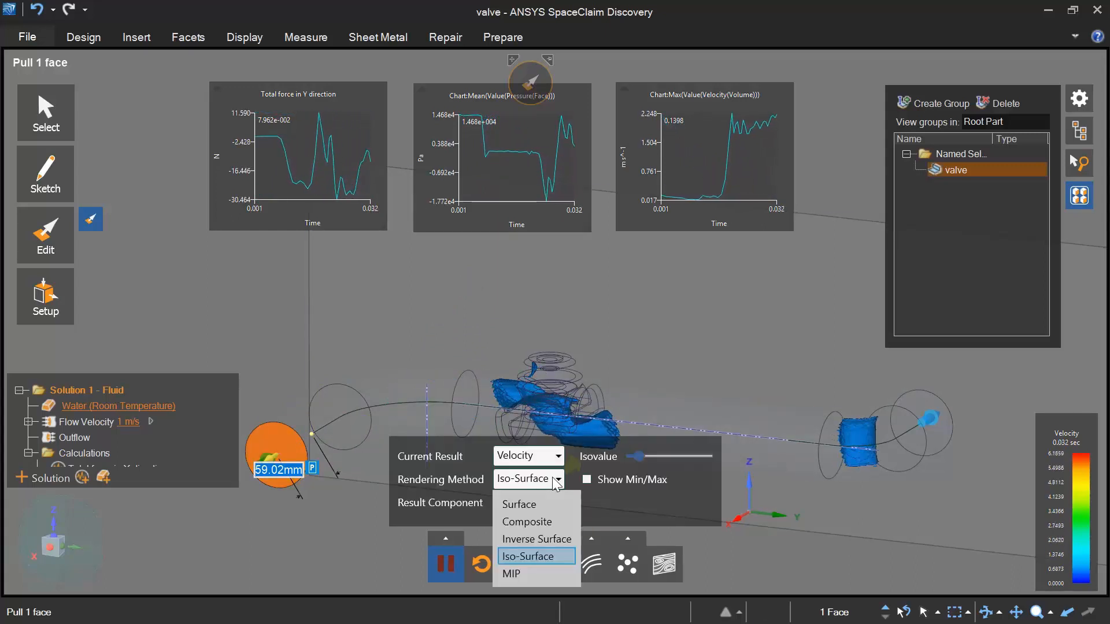
pyautogui.click(532, 503)
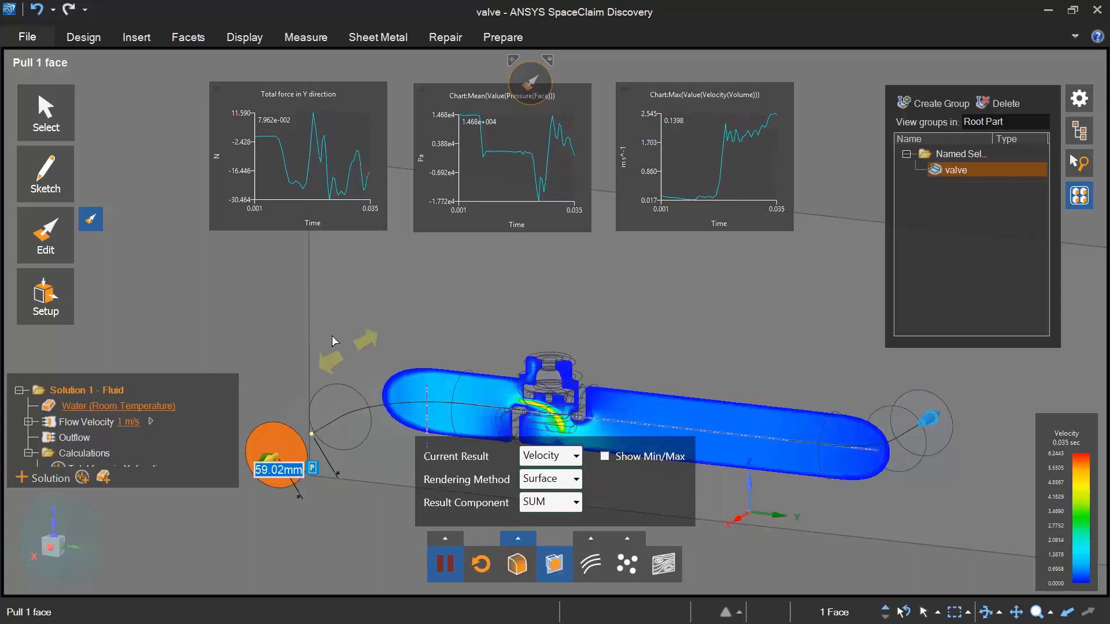
pyautogui.click(518, 539)
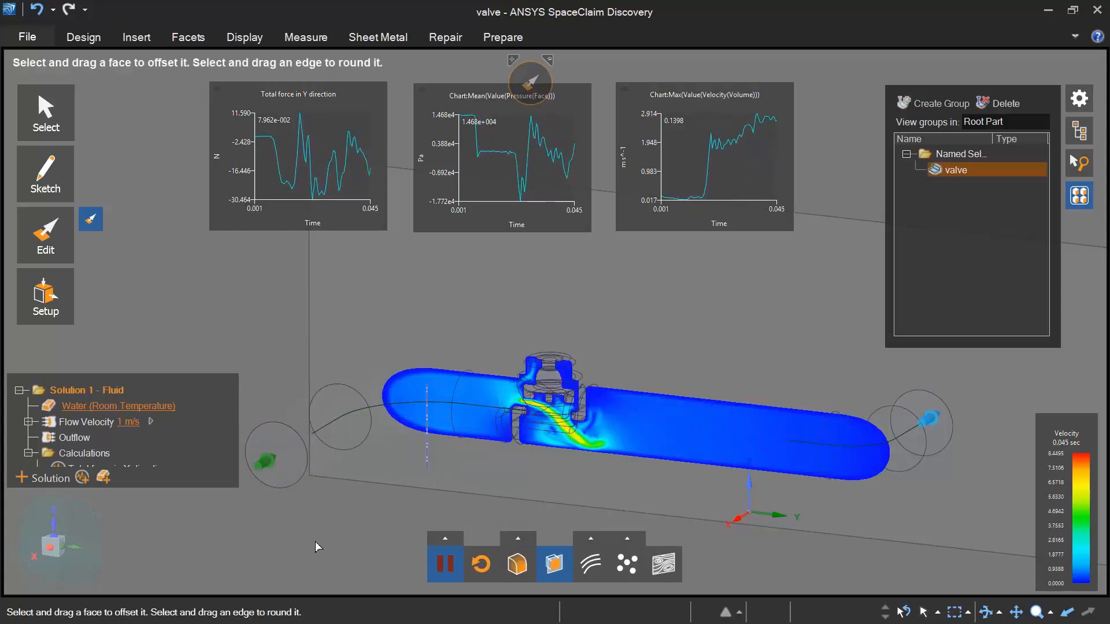
# - Display particles and streamlines together with the velocity surface around the valve
pyautogui.click(629, 574)
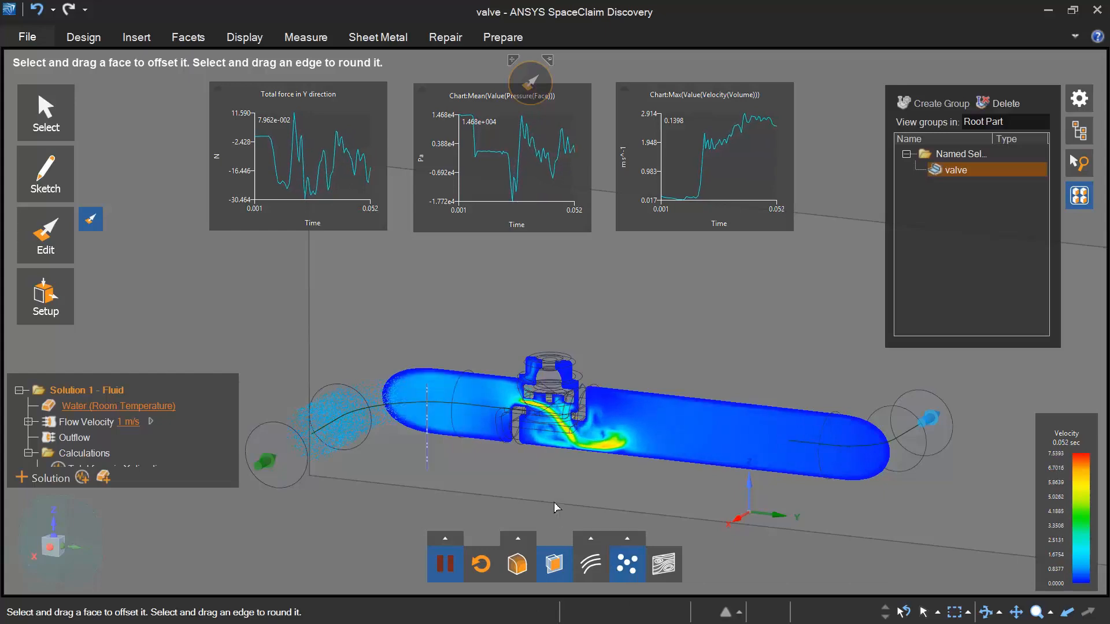
pyautogui.scroll(5, 552, 506)
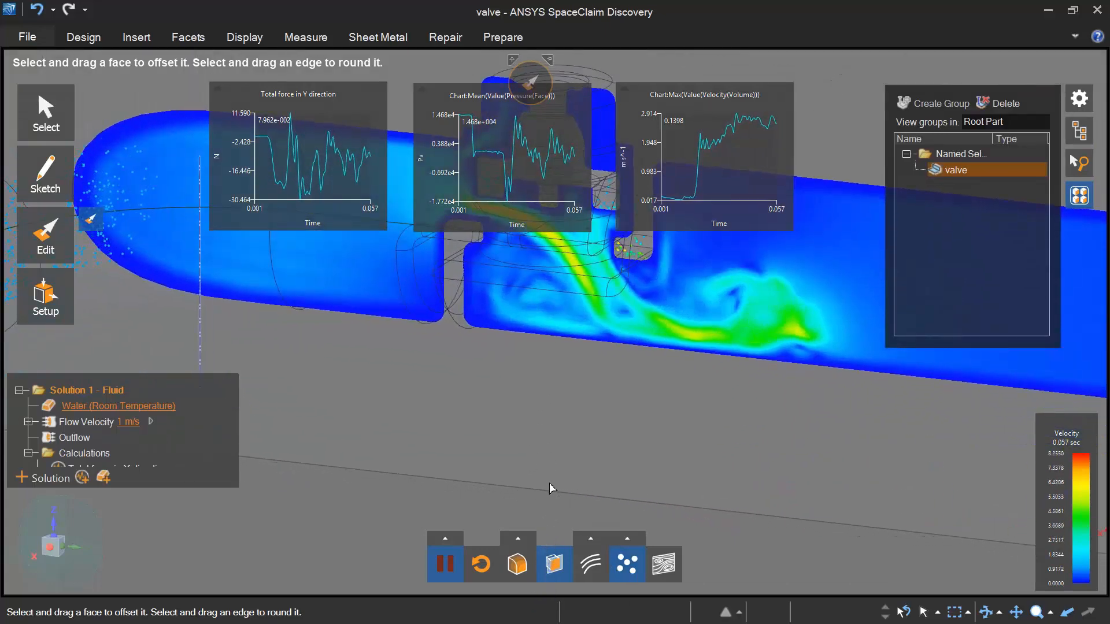
pyautogui.moveTo(528, 557); pyautogui.dragTo(502, 543, button='middle')
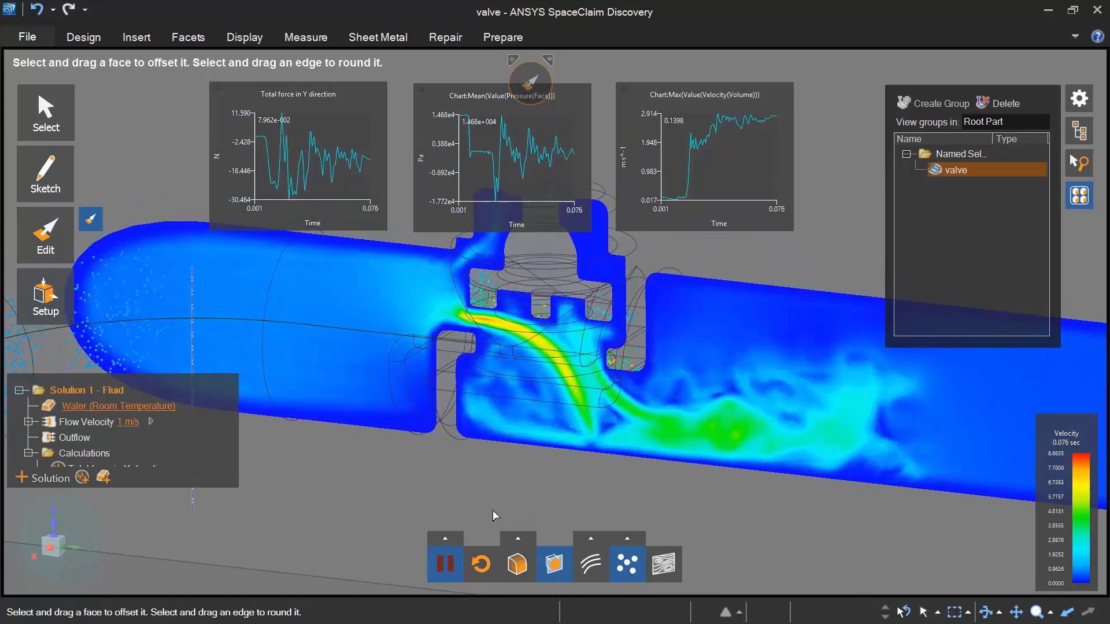
pyautogui.click(592, 565)
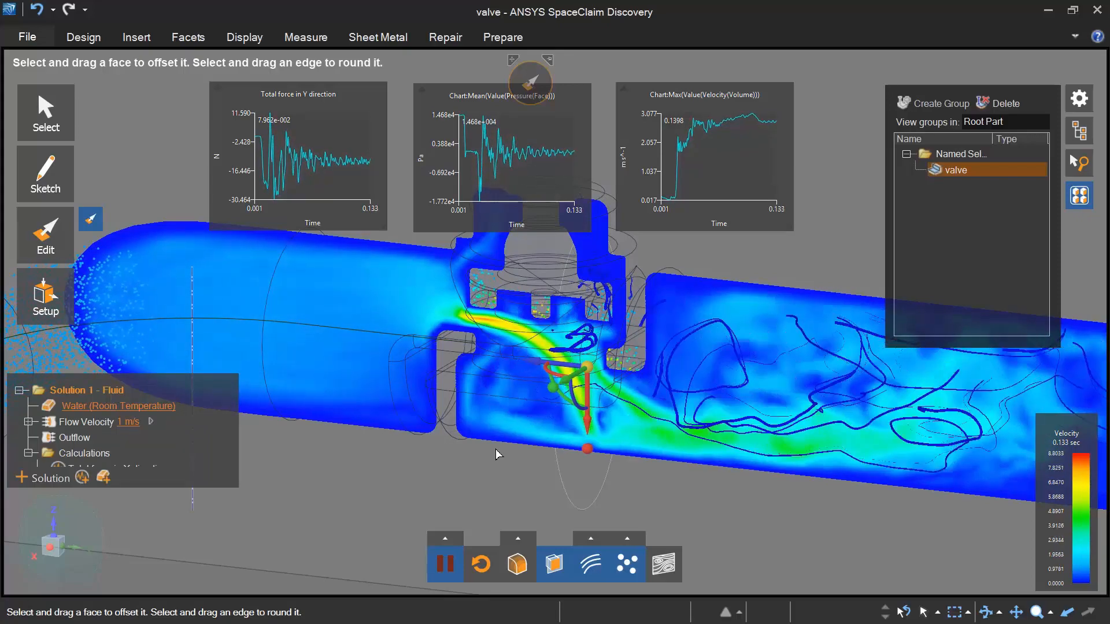
# - Select the whole valve assembly and move it about 139.26 mm along the pipe toward the outlet
pyautogui.moveTo(571, 465); pyautogui.dragTo(555, 463, button='middle')
pyautogui.scroll(-3, 555, 457)
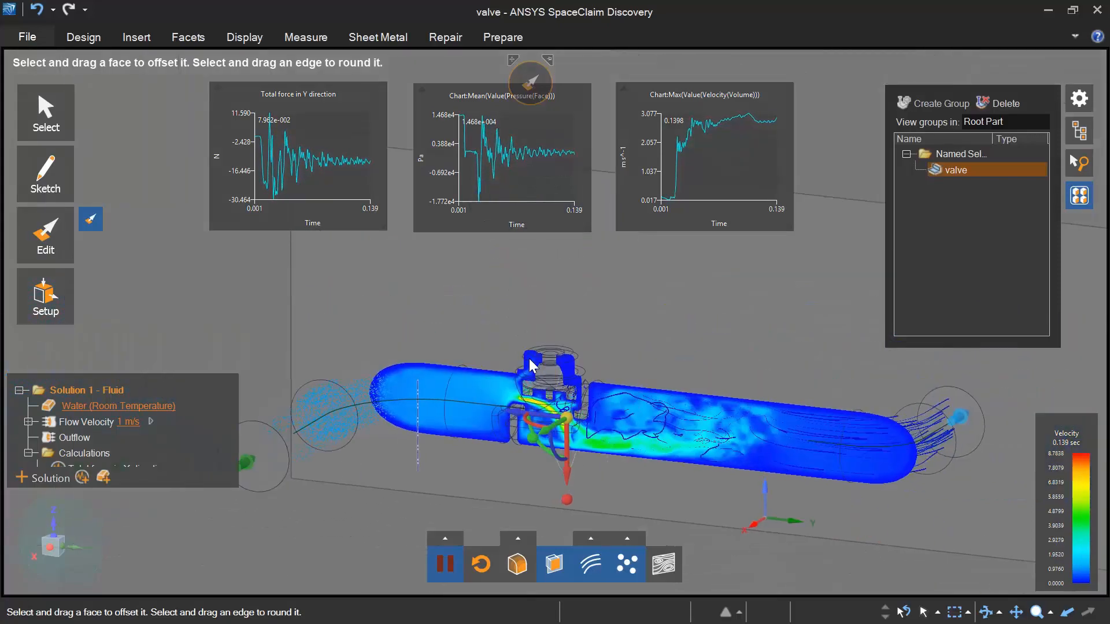
pyautogui.press('Escape')
pyautogui.moveTo(453, 290); pyautogui.dragTo(653, 477)
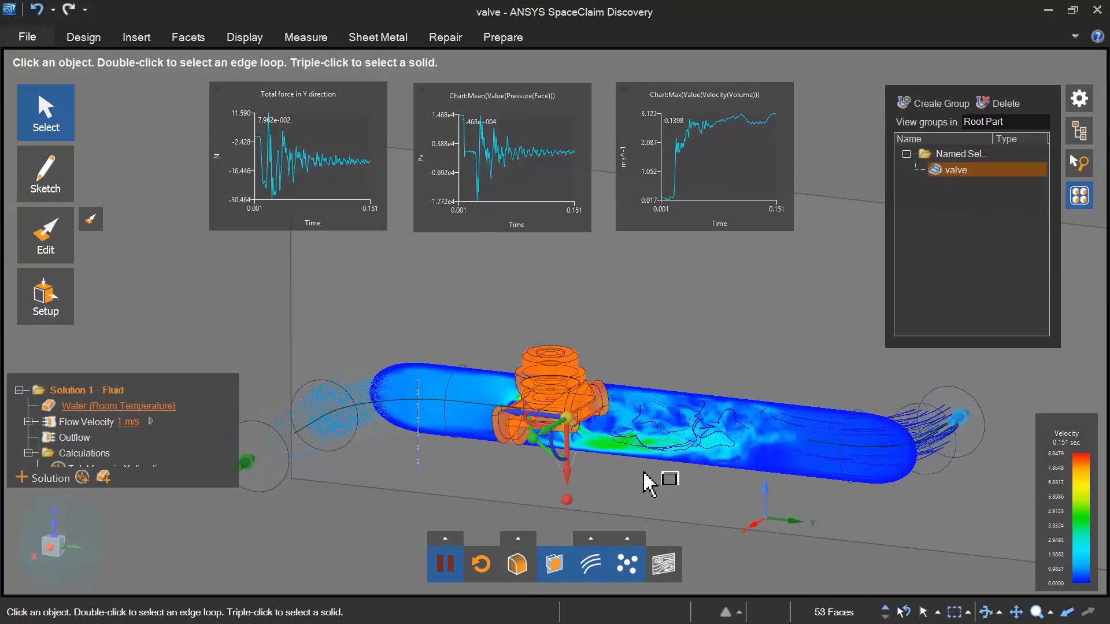
pyautogui.press('p')
pyautogui.press('m')
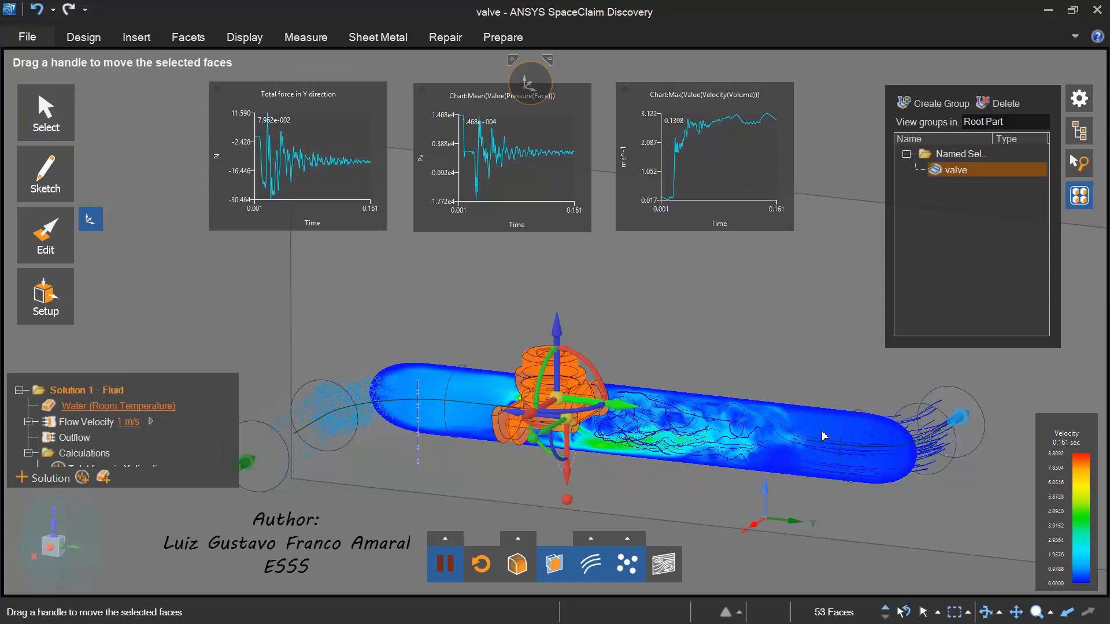
pyautogui.moveTo(623, 407); pyautogui.dragTo(826, 432)
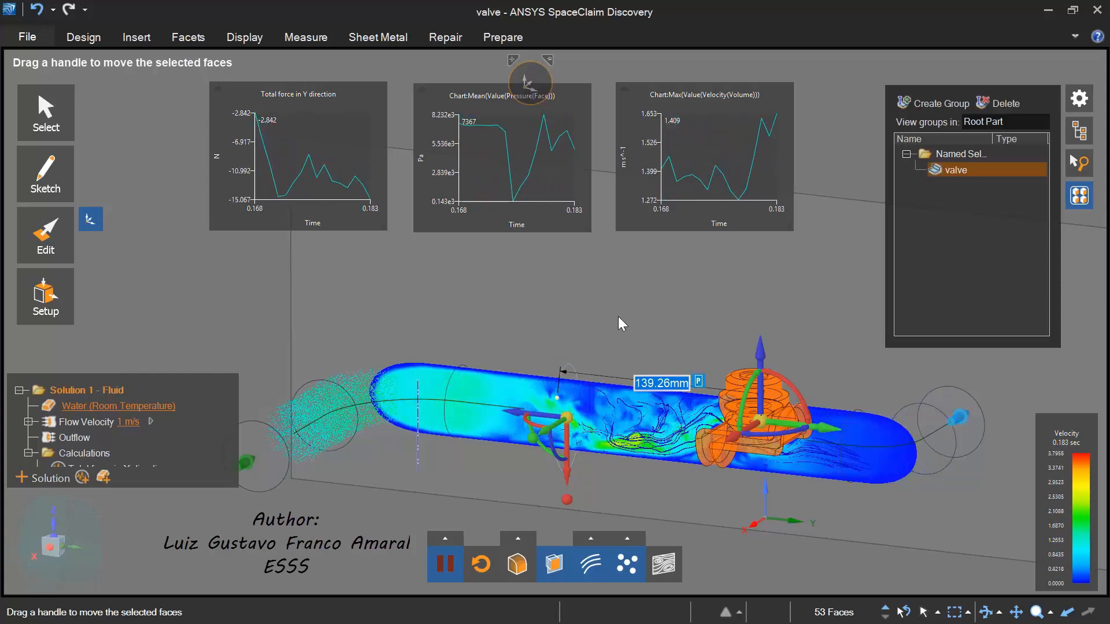
pyautogui.press('Escape')
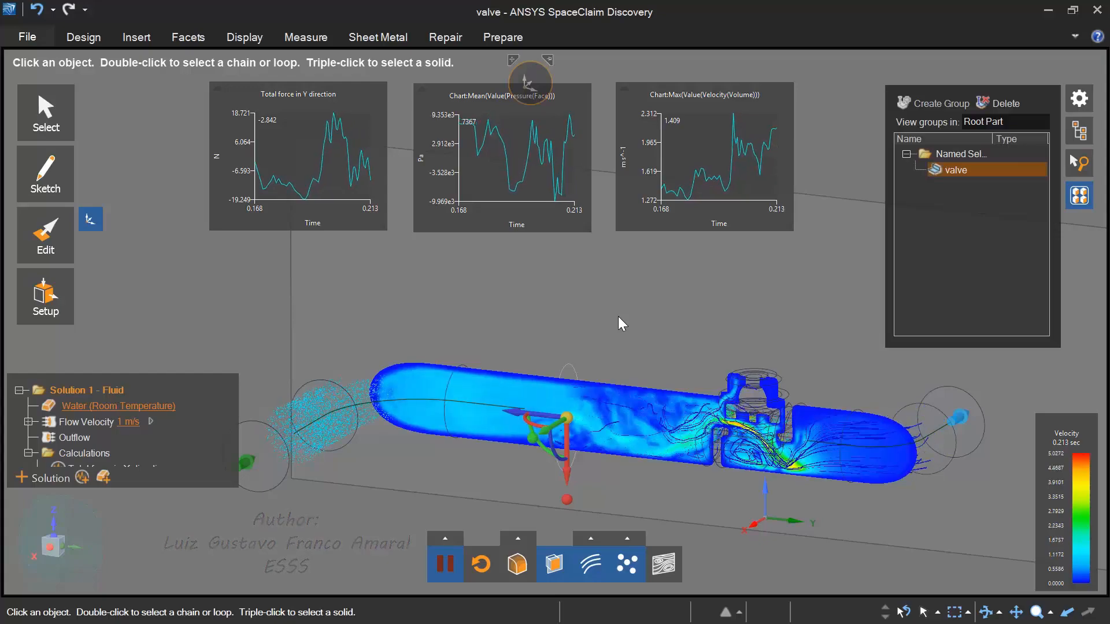
pyautogui.scroll(5, 769, 472)
pyautogui.keyDown('shift'); pyautogui.moveTo(738, 491); pyautogui.dragTo(719, 515, button='middle'); pyautogui.keyUp('shift')
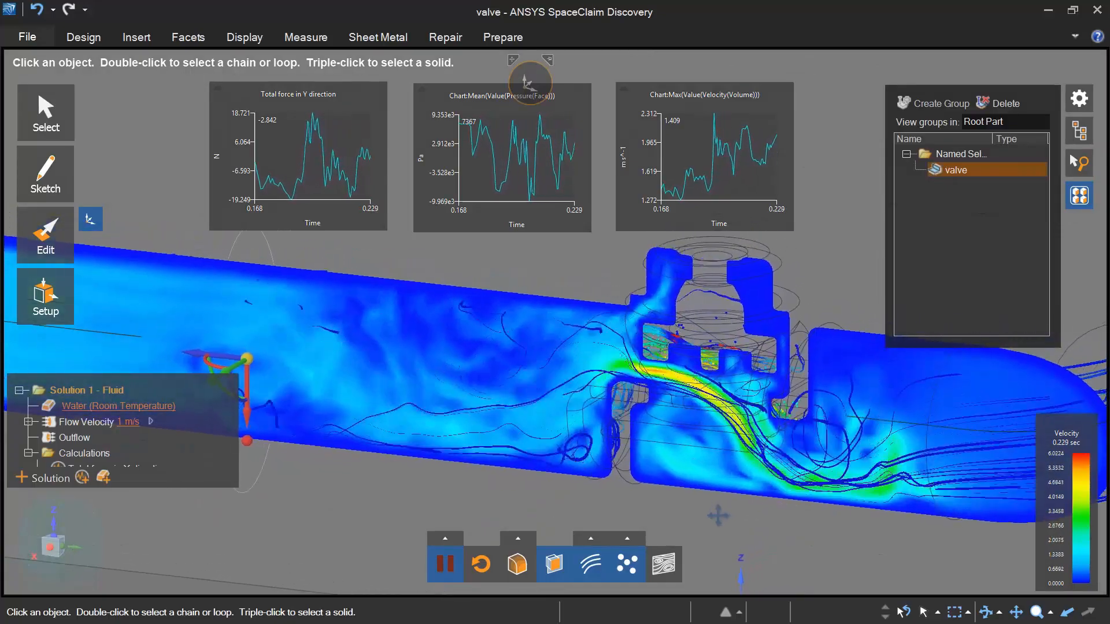